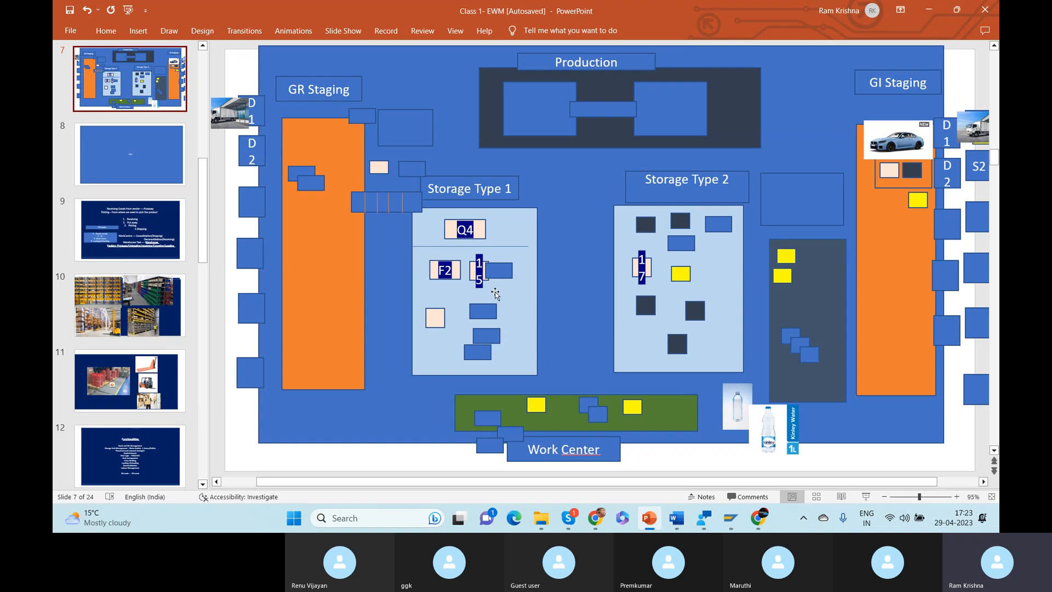
Examine the Storage Type 1 and Storage Type 2 areas on the warehouse layout slide
{"action": "left_click", "coordinate": [519, 305]}
{"action": "left_click", "coordinate": [635, 362]}
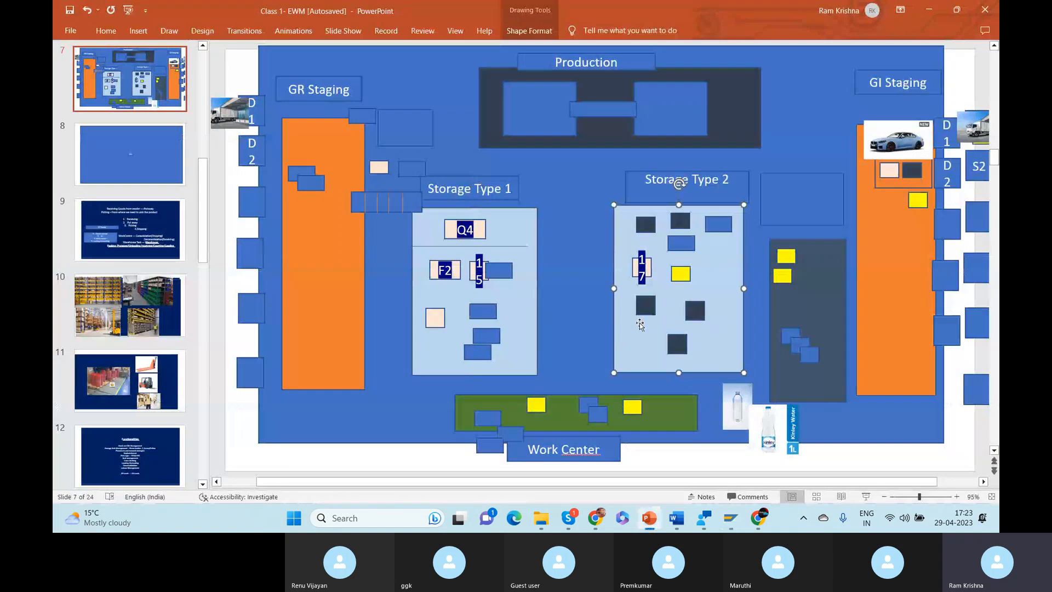
{"action": "left_click", "coordinate": [637, 341]}
Switch to SAP and enter HIST as the storage type code of the copied GERW high rack entry
{"action": "key", "text": "alt+Tab"}
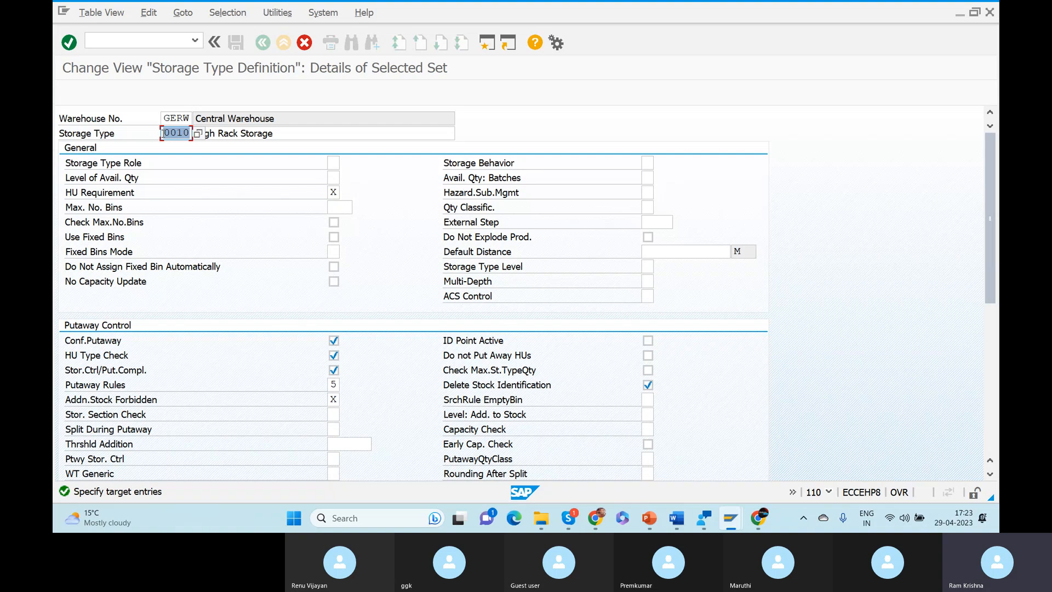
{"action": "type", "text": "HIS"}
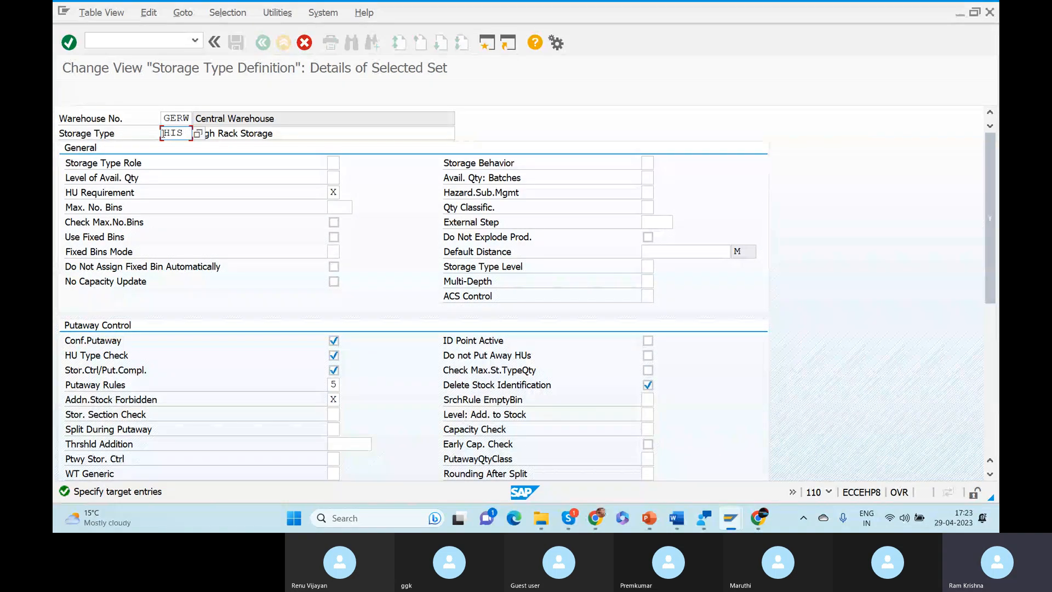
{"action": "type", "text": "T"}
{"action": "key", "text": "Tab"}
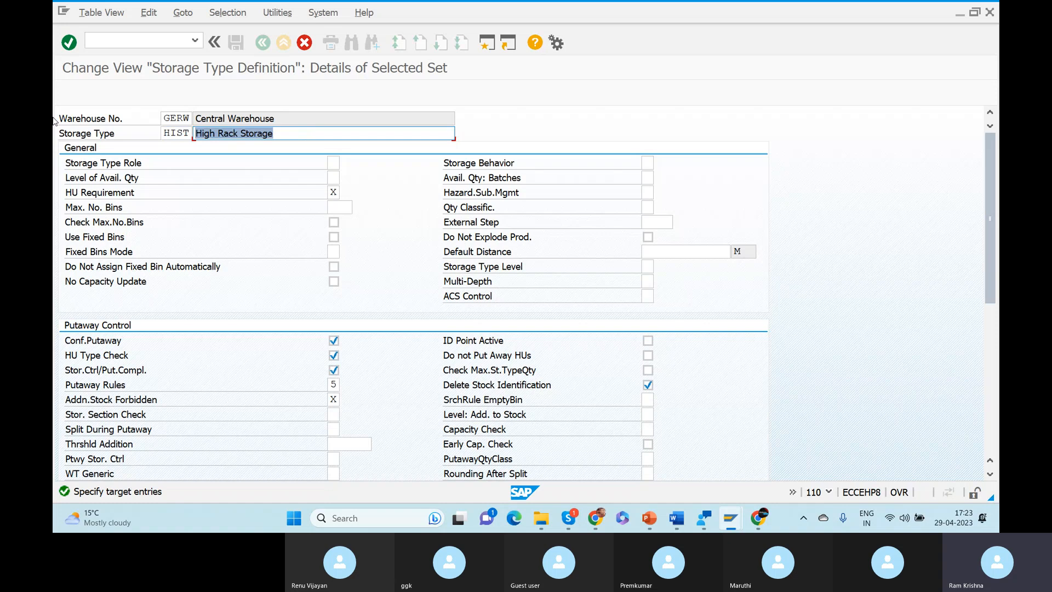
Switch to PowerPoint and compare the Storage Type 2 and Storage Type 1 areas on the warehouse layout
{"action": "key", "text": "alt+Tab"}
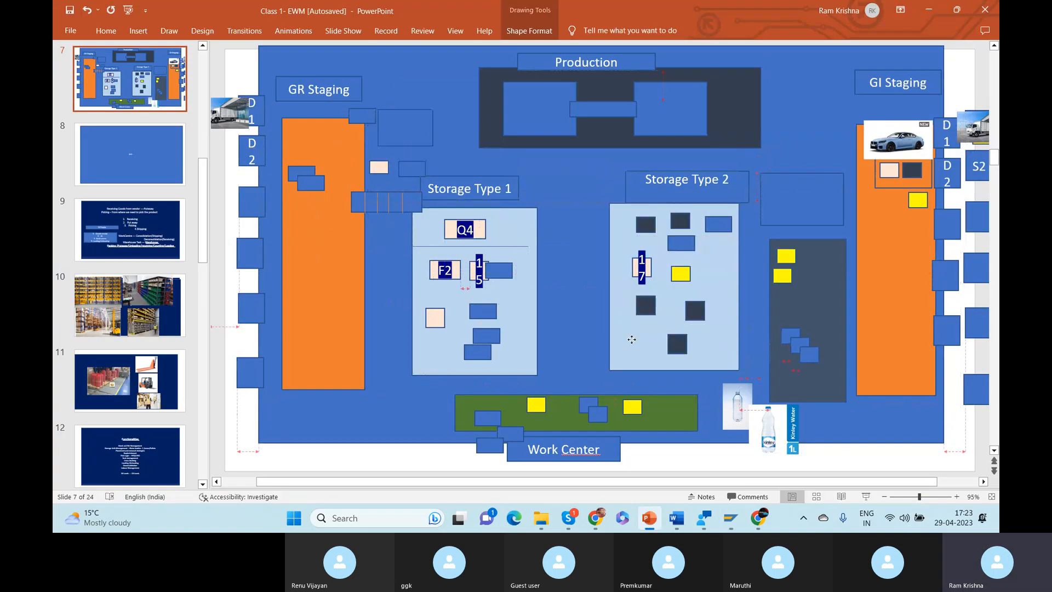
{"action": "mouse_move", "coordinate": [632, 339]}
{"action": "left_mouse_down"}
{"action": "mouse_move", "coordinate": [537, 313]}
{"action": "mouse_move", "coordinate": [637, 346]}
{"action": "left_mouse_up"}
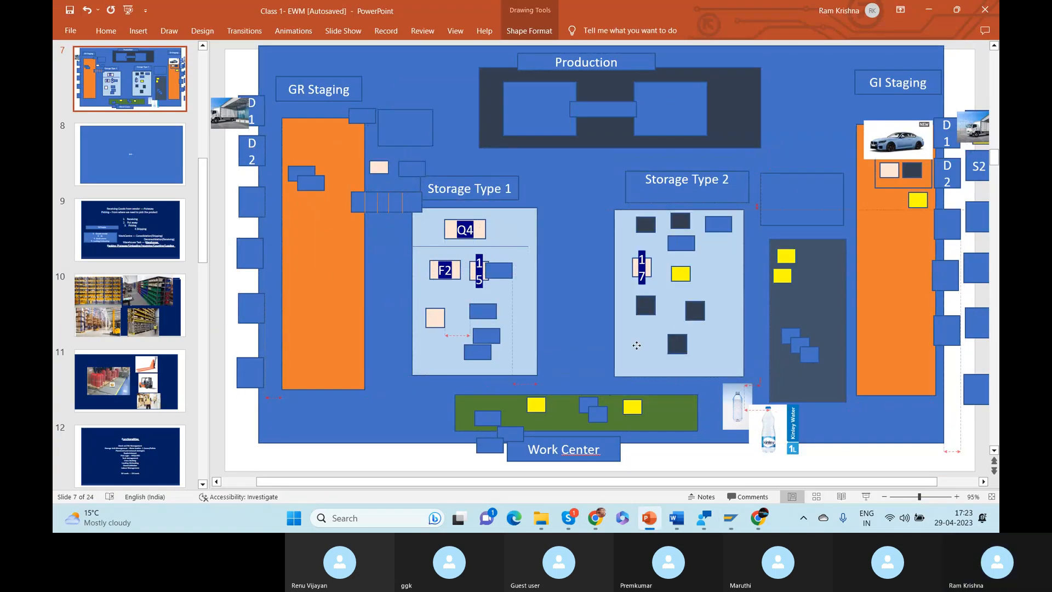
{"action": "left_click", "coordinate": [530, 294]}
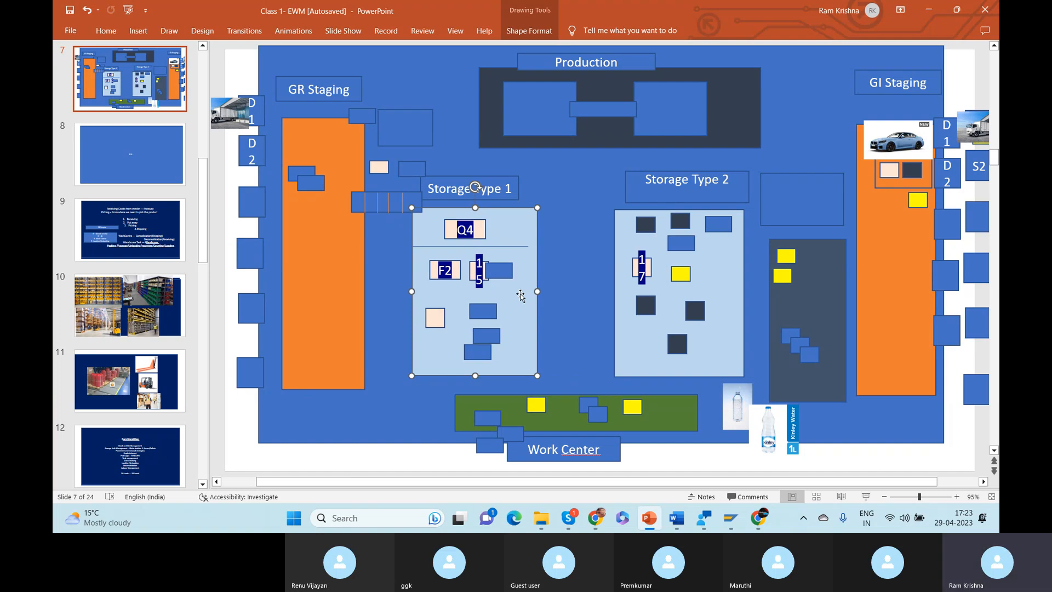
Back in SAP, set the copied storage type's code to HIS1 and its description to High Rack Storage 1, and confirm the copy
{"action": "key", "text": "alt+Tab"}
{"action": "left_click_drag", "start_coordinate": [183, 140], "coordinate": [201, 137]}
{"action": "type", "text": "1"}
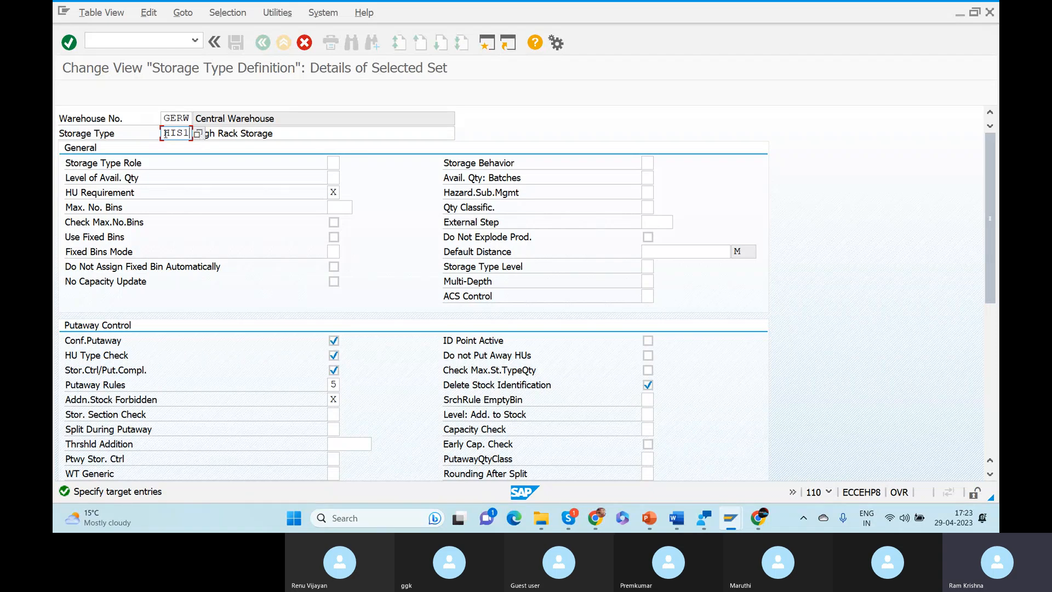
{"action": "left_click", "coordinate": [297, 137]}
{"action": "type", "text": "1"}
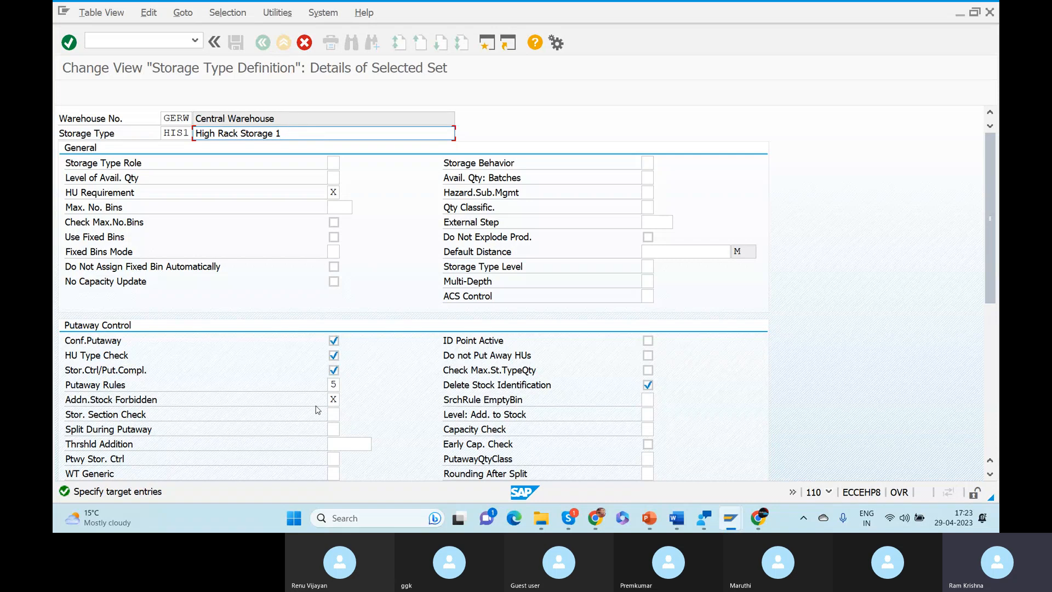
{"action": "left_click", "coordinate": [539, 249]}
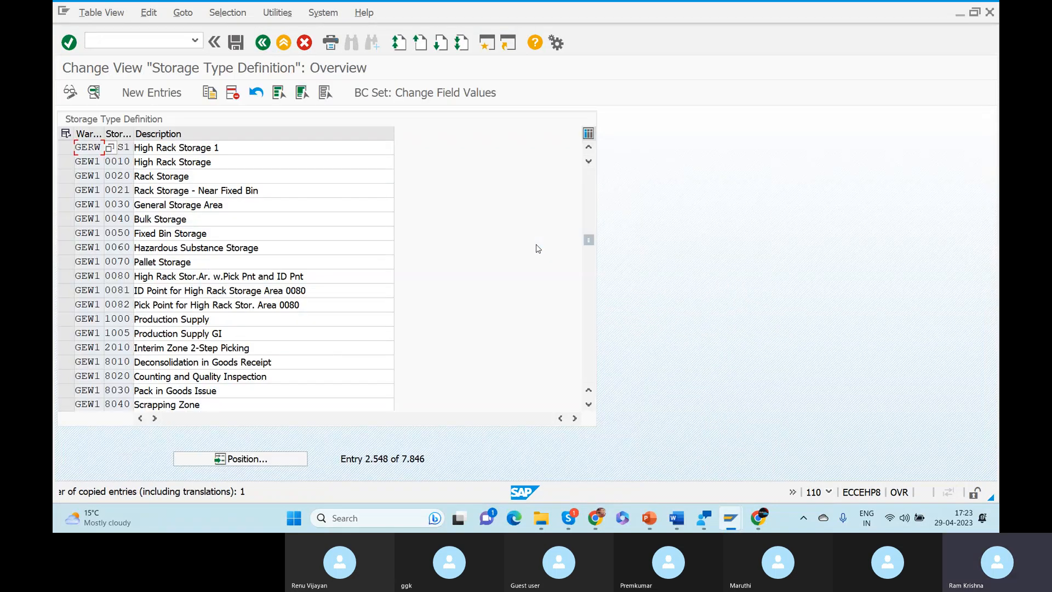
Copy the GERW storage type HIS1 as HIS2 with the description High Rack Storage 2, checking Storage Type 2 on the PowerPoint layout
{"action": "left_click", "coordinate": [124, 147]}
{"action": "left_click", "coordinate": [66, 147]}
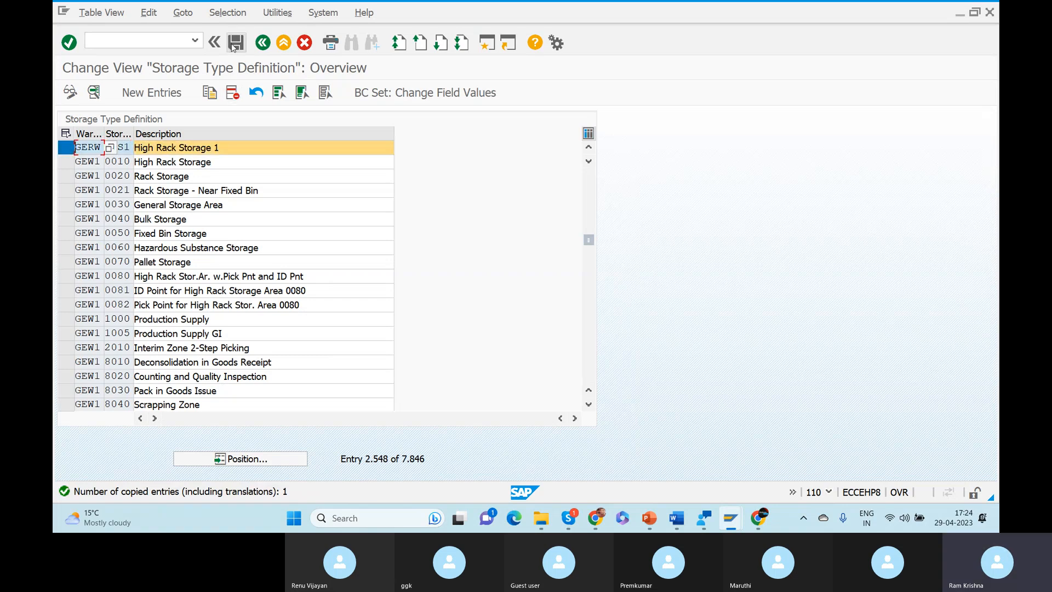
{"action": "left_click", "coordinate": [209, 93]}
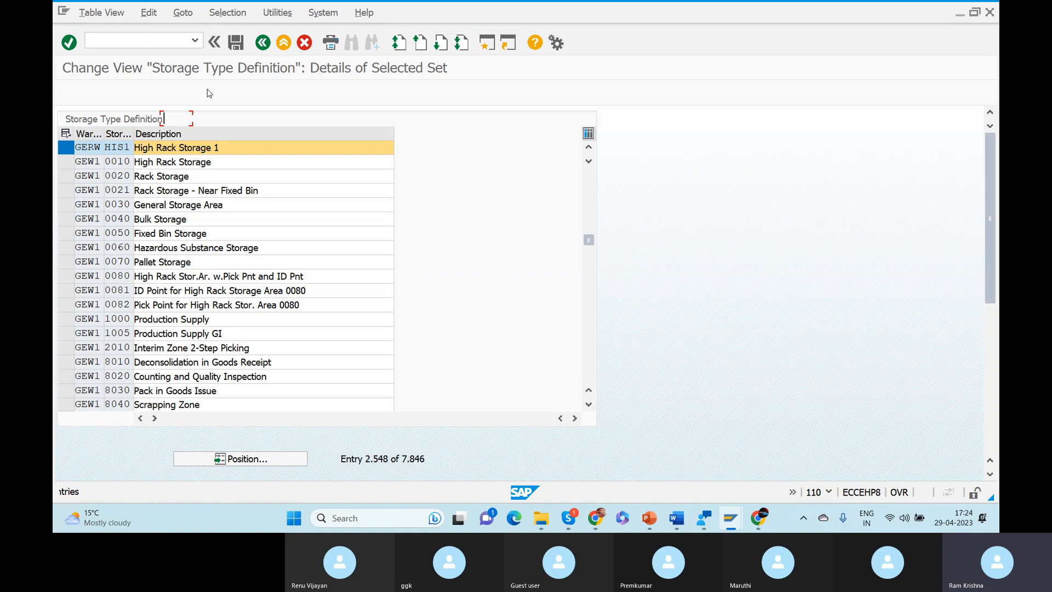
{"action": "left_click", "coordinate": [185, 134]}
{"action": "type", "text": "2"}
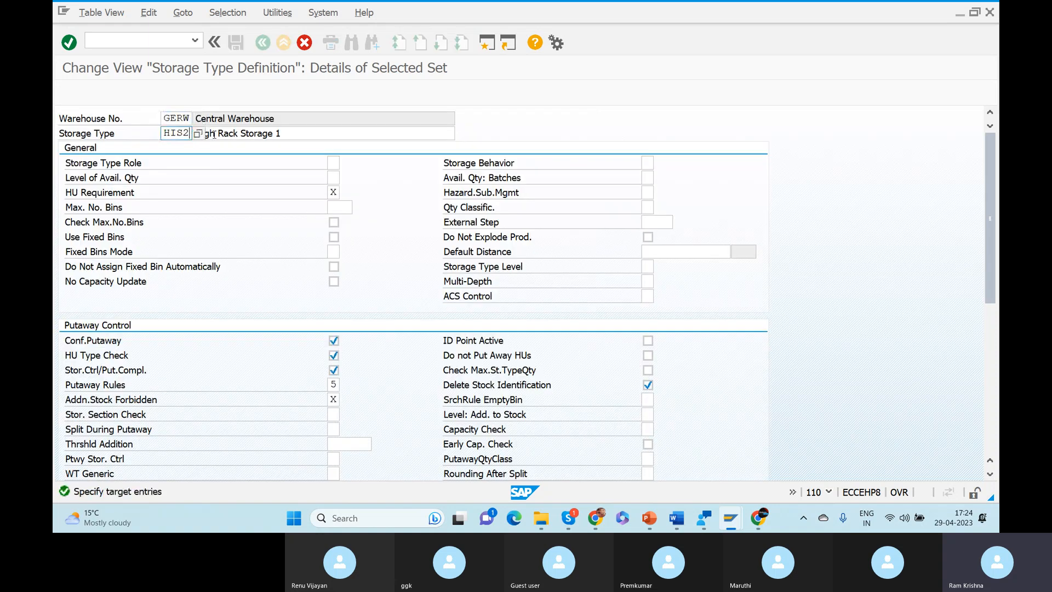
{"action": "key", "text": "alt+Tab"}
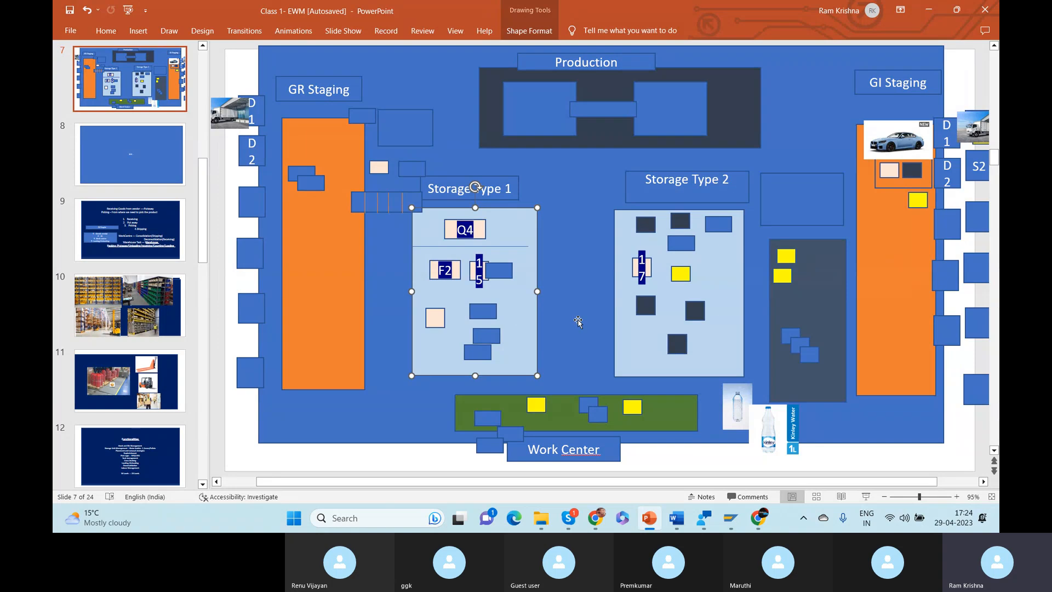
{"action": "left_click", "coordinate": [638, 347]}
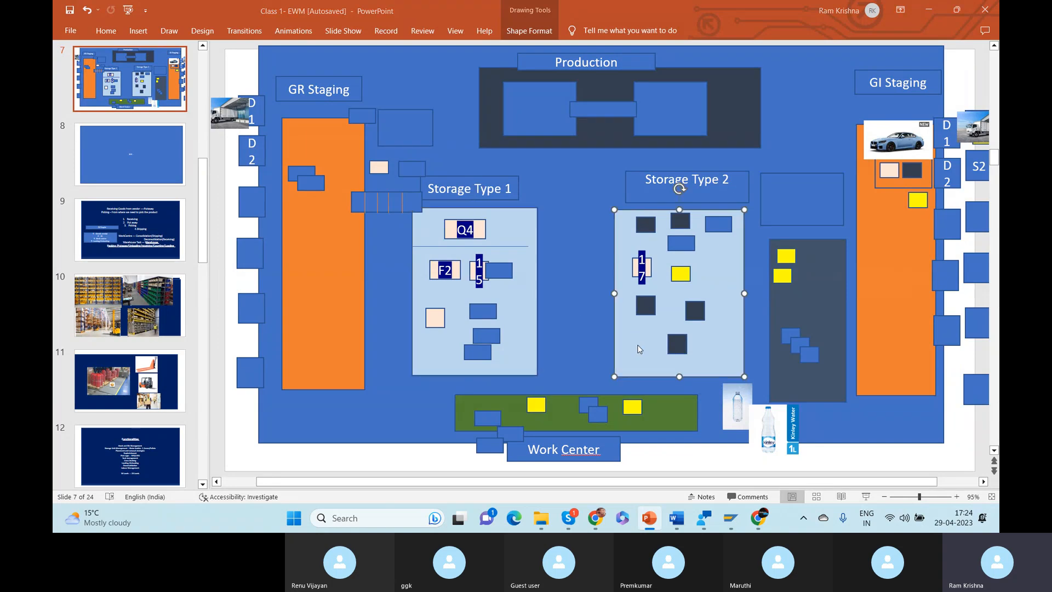
{"action": "key", "text": "alt+Tab"}
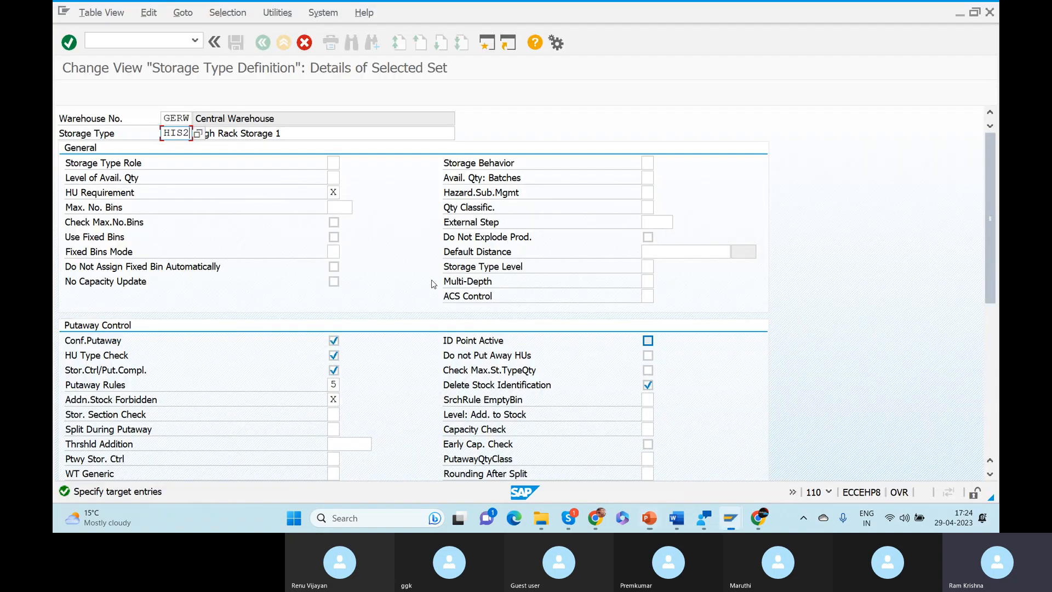
{"action": "key", "text": "Return"}
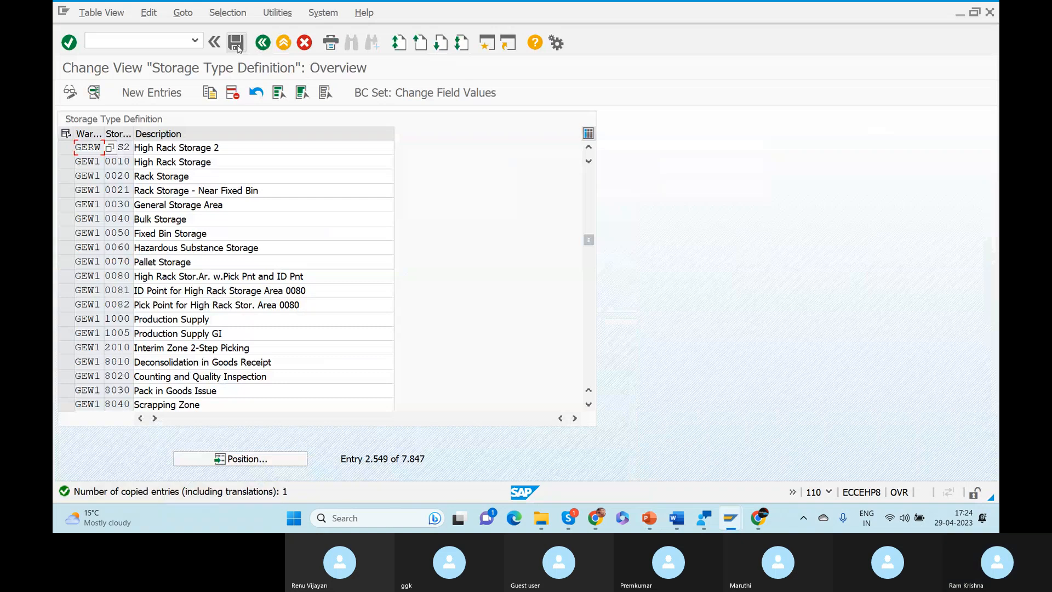
Save the new high rack storage types under the proposed customizing request
{"action": "left_click", "coordinate": [236, 44]}
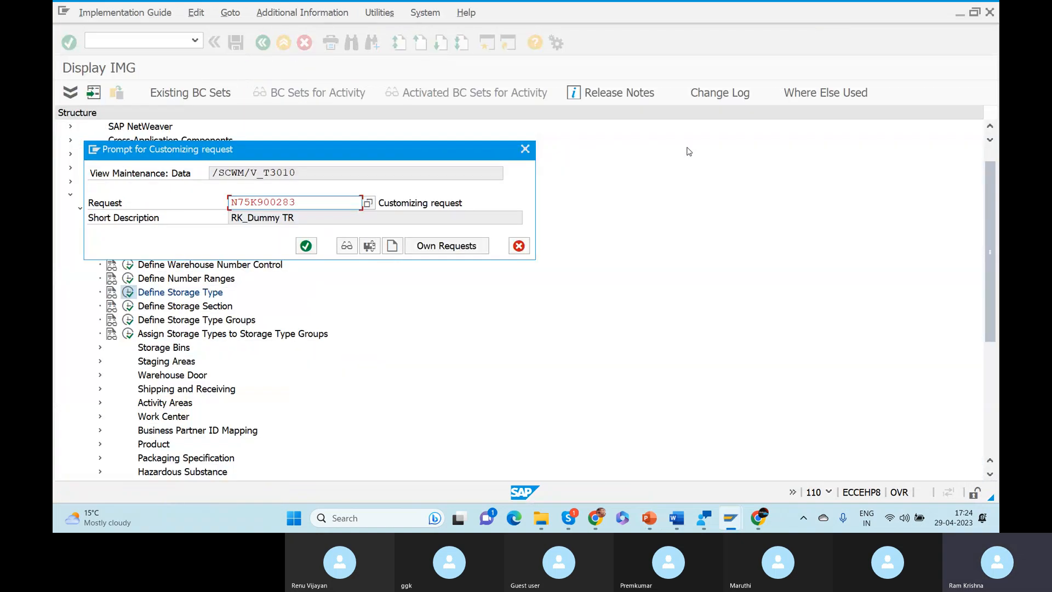
{"action": "key", "text": "Return"}
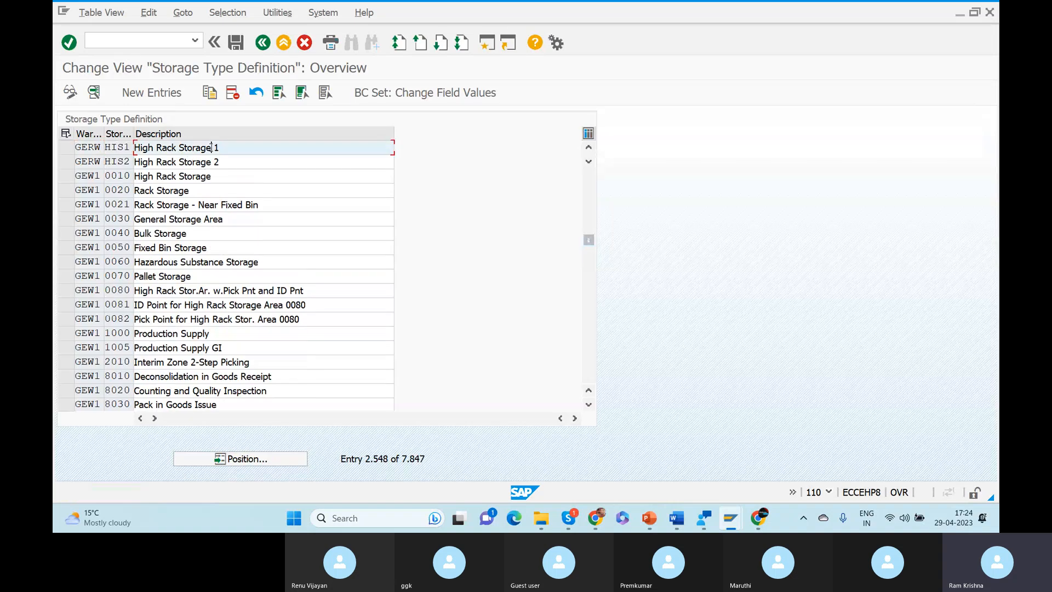
Compare the GERW entries HIS1 and HIS2 in SAP with the storage areas on the PowerPoint warehouse layout
{"action": "left_click", "coordinate": [223, 160]}
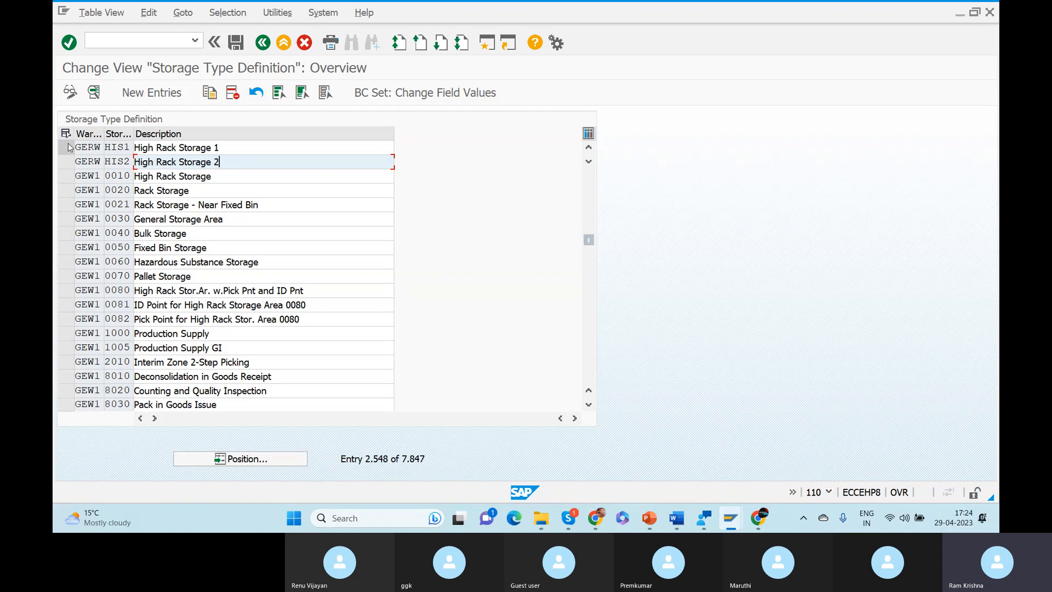
{"action": "key", "text": "alt+Tab"}
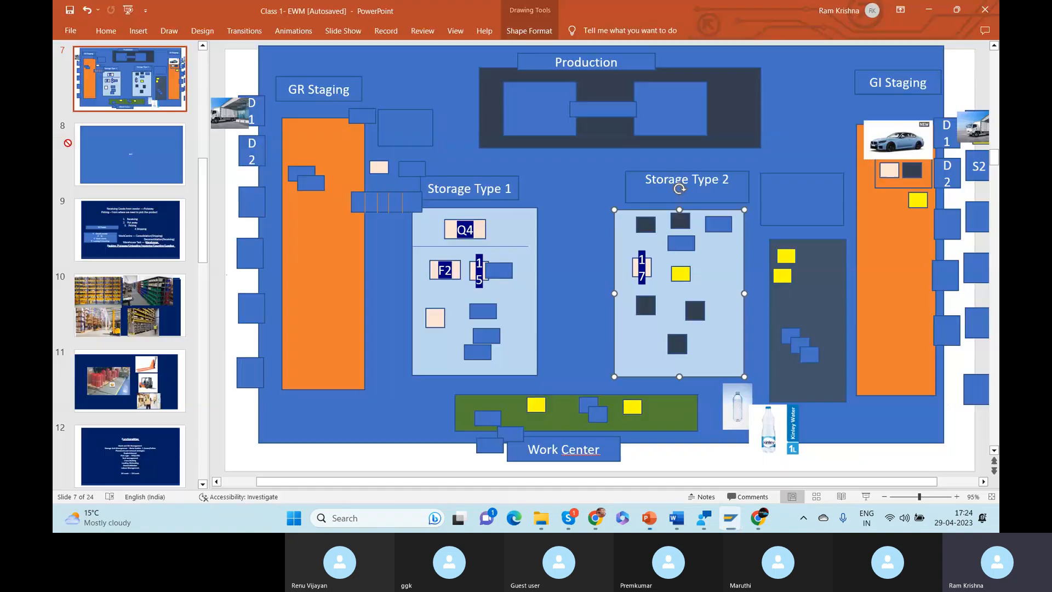
{"action": "key", "text": "alt+Tab"}
{"action": "key", "text": "alt+Tab"}
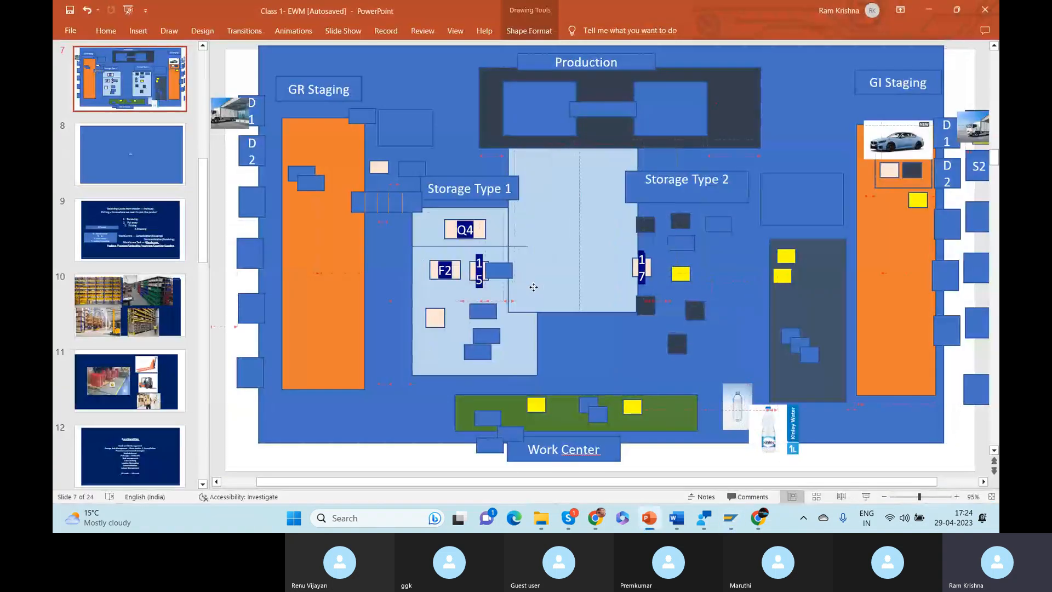
{"action": "left_click_drag", "start_coordinate": [534, 287], "coordinate": [644, 346]}
{"action": "left_click", "coordinate": [590, 306]}
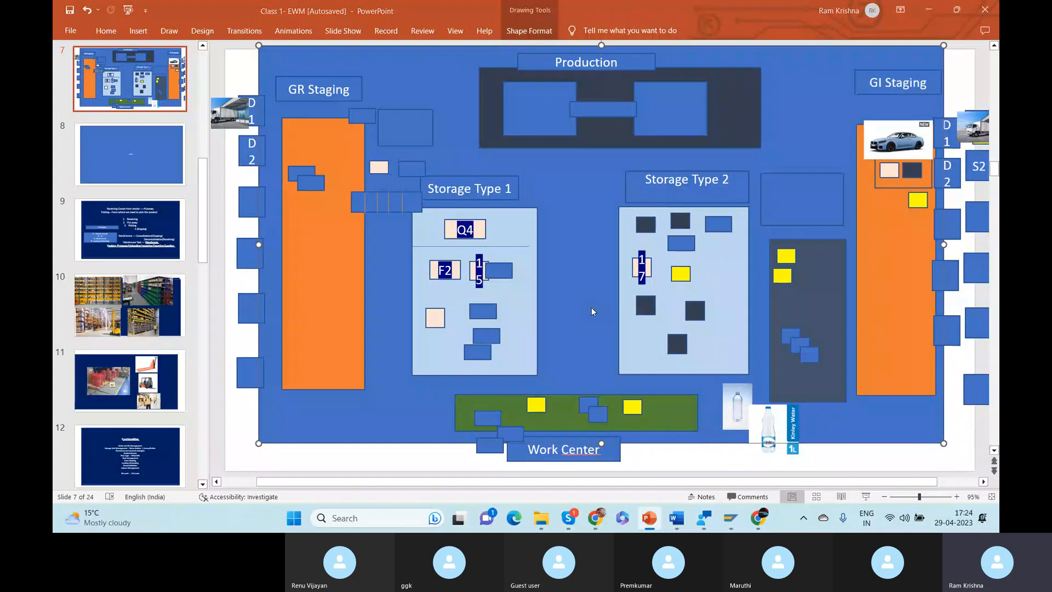
{"action": "key", "text": "alt+Tab"}
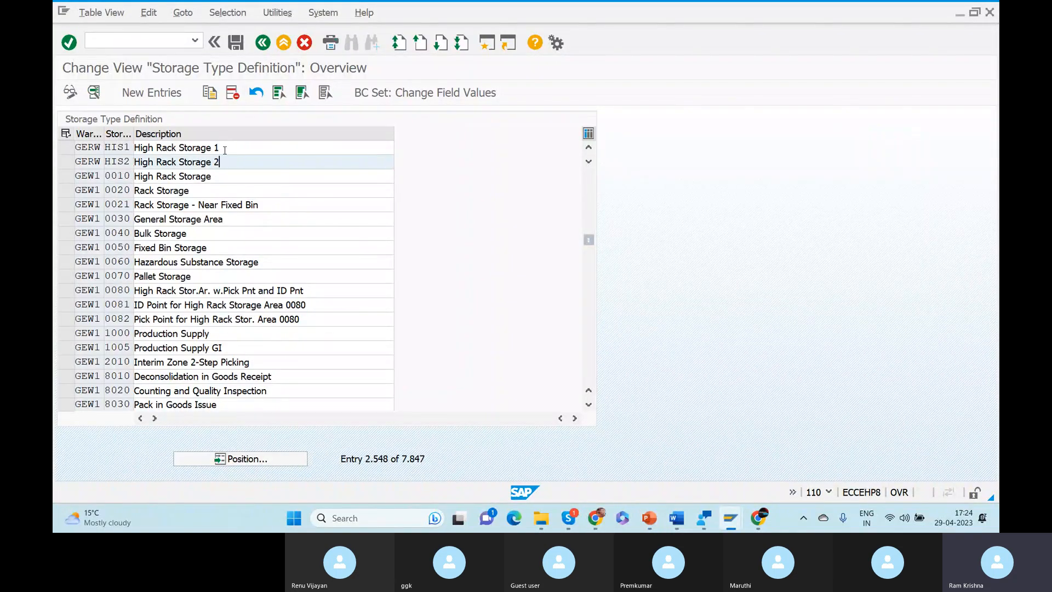
{"action": "key", "text": "alt+Tab"}
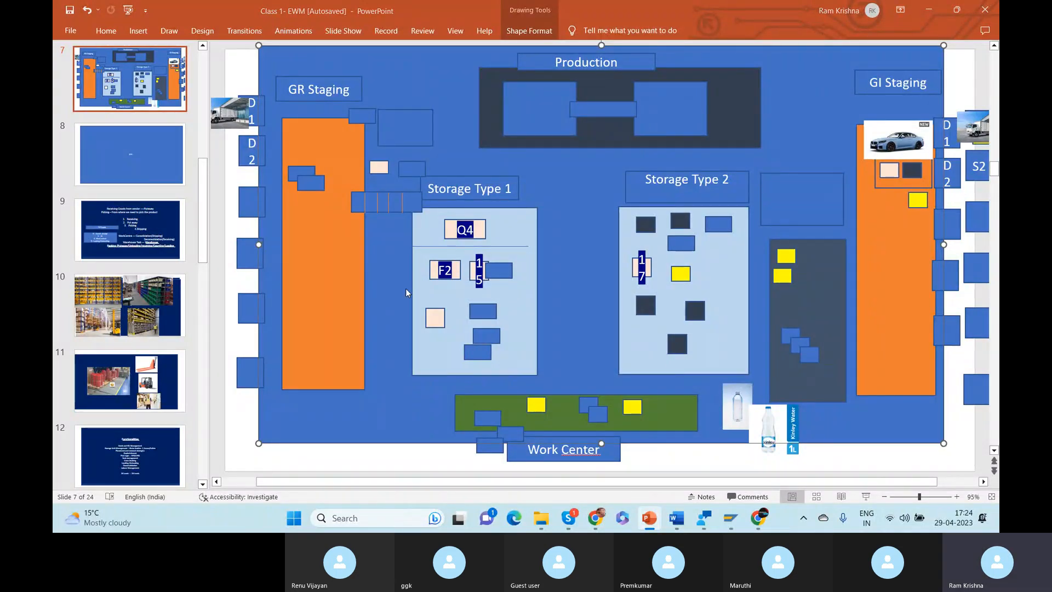
{"action": "key", "text": "alt+Tab"}
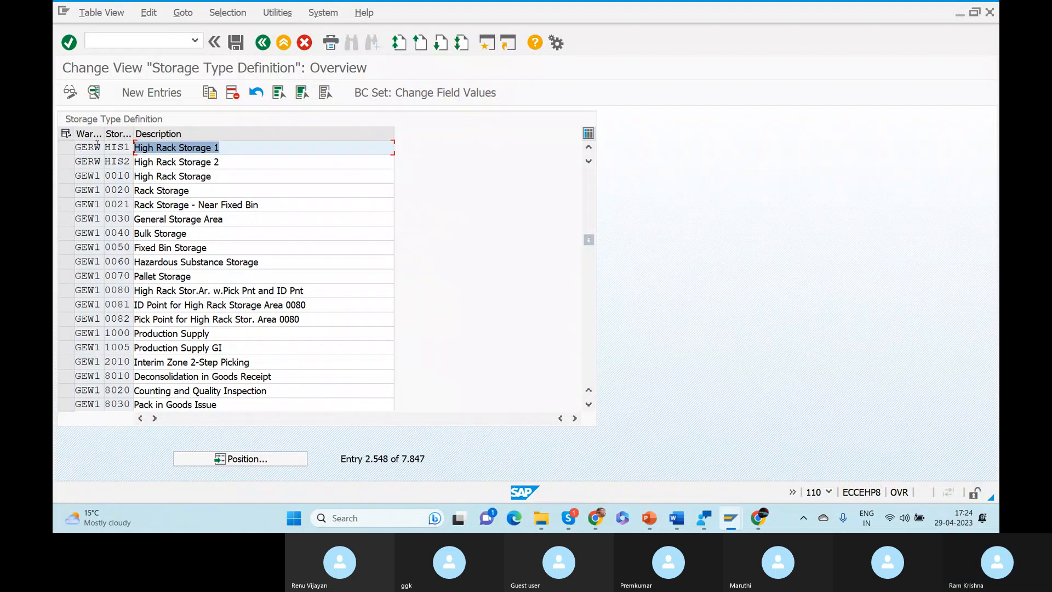
{"action": "key", "text": "alt+Tab"}
{"action": "key", "text": "alt+Tab"}
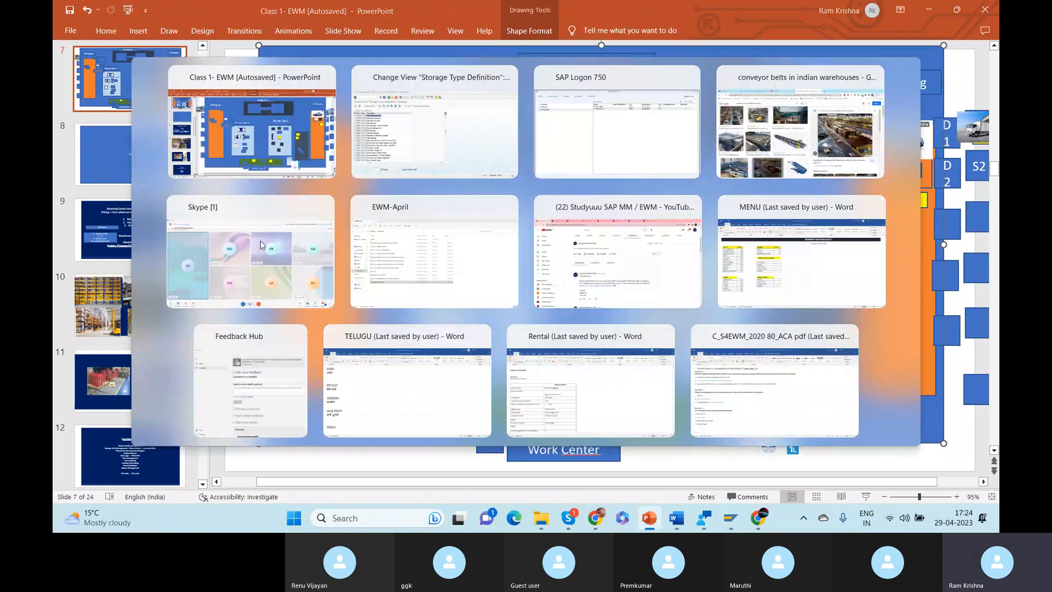
Copy the GERW storage type HIS1 as CONY with the description Conveyor and confirm the copy
{"action": "left_click", "coordinate": [67, 147]}
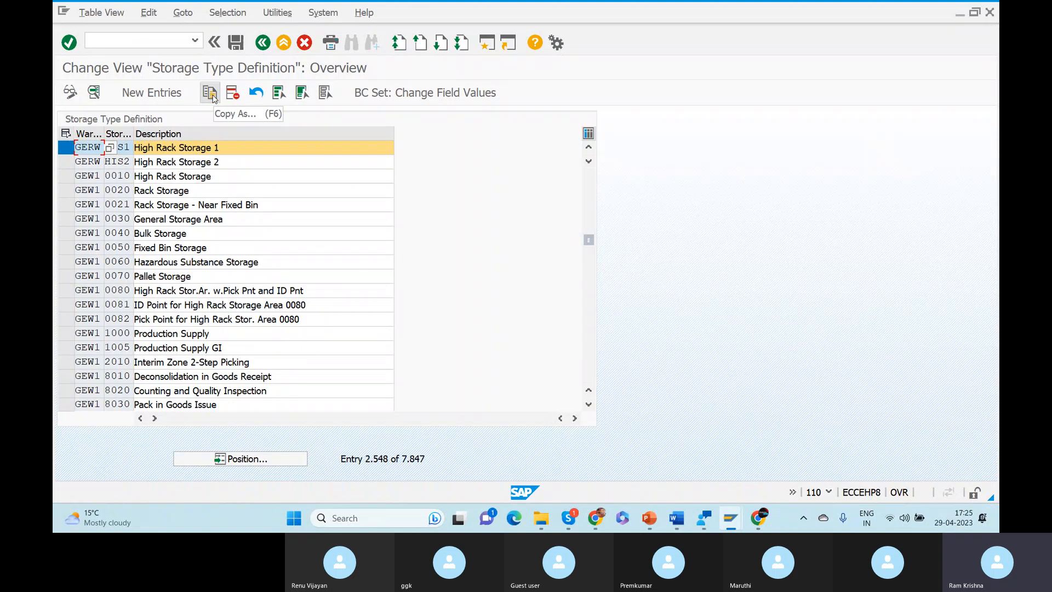
{"action": "left_click", "coordinate": [211, 94]}
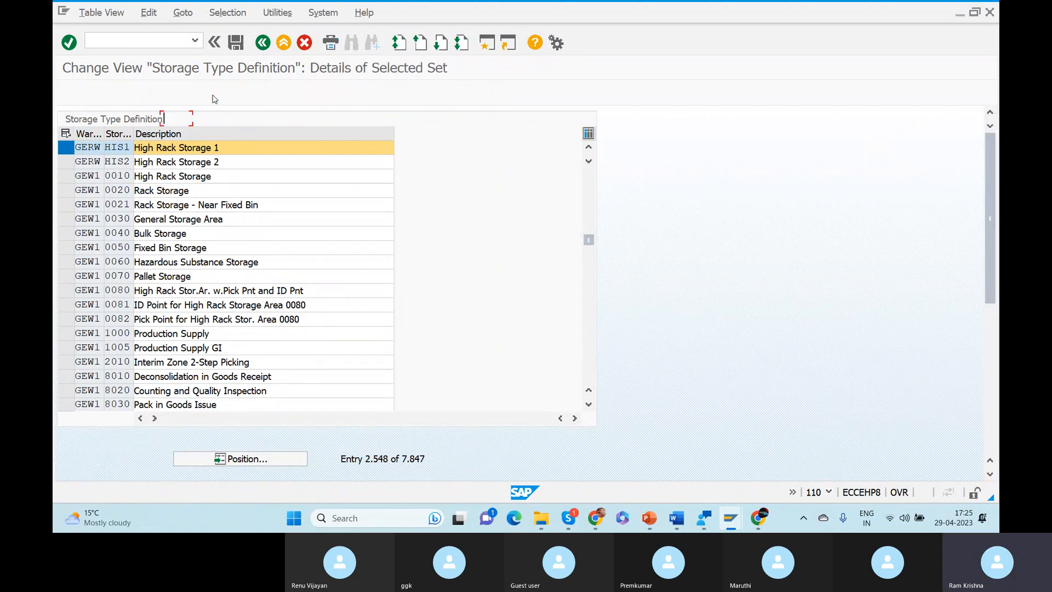
{"action": "key", "text": "Tab"}
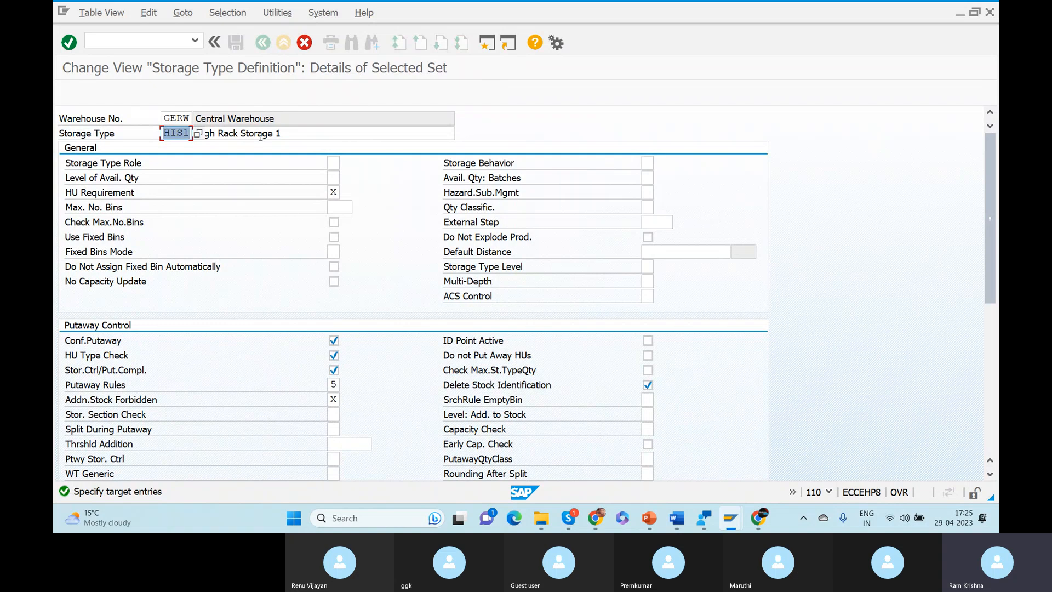
{"action": "type", "text": "CONY"}
{"action": "left_click", "coordinate": [299, 126]}
{"action": "left_click_drag", "start_coordinate": [299, 126], "coordinate": [146, 137]}
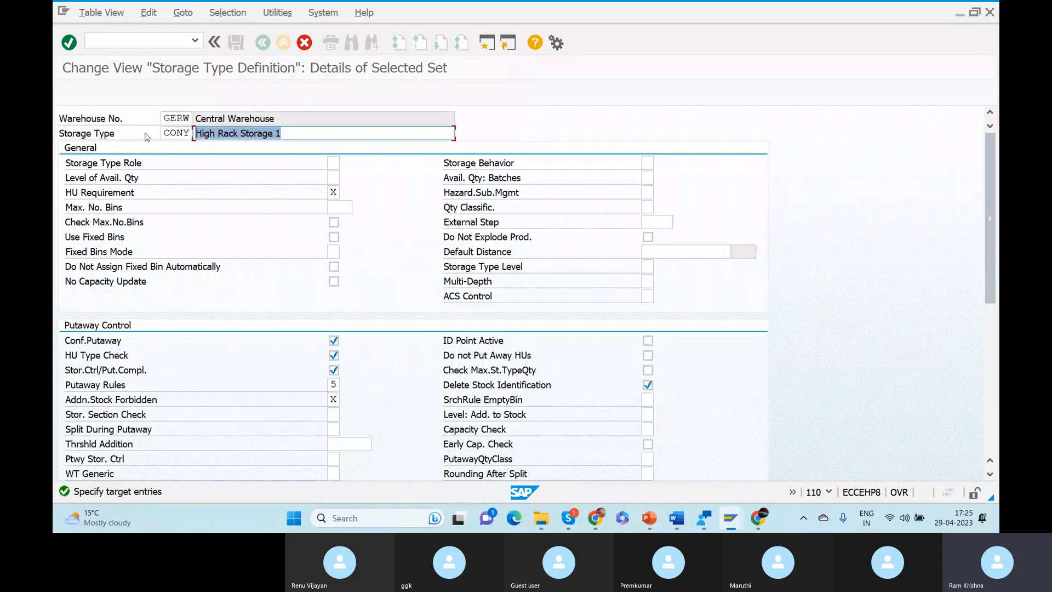
{"action": "type", "text": "Conver"}
{"action": "key", "text": "BackSpace"}
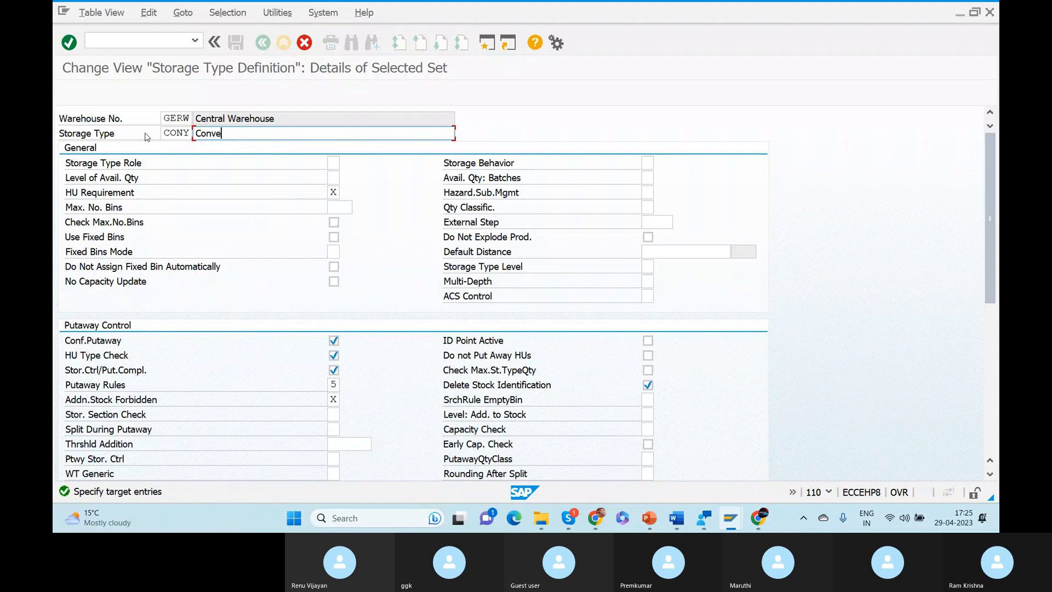
{"action": "type", "text": "yor"}
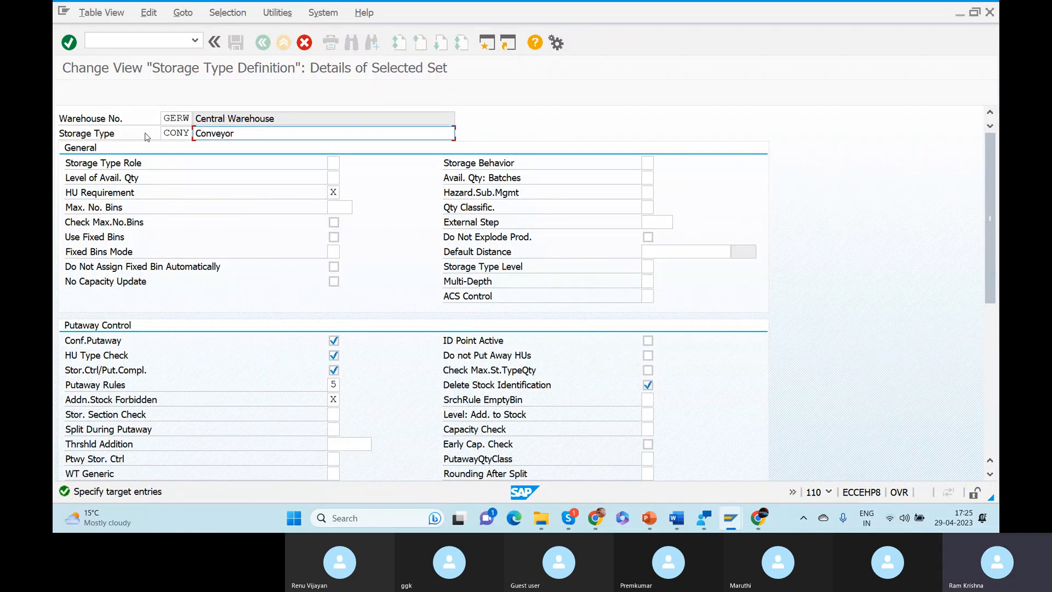
{"action": "left_click", "coordinate": [256, 130]}
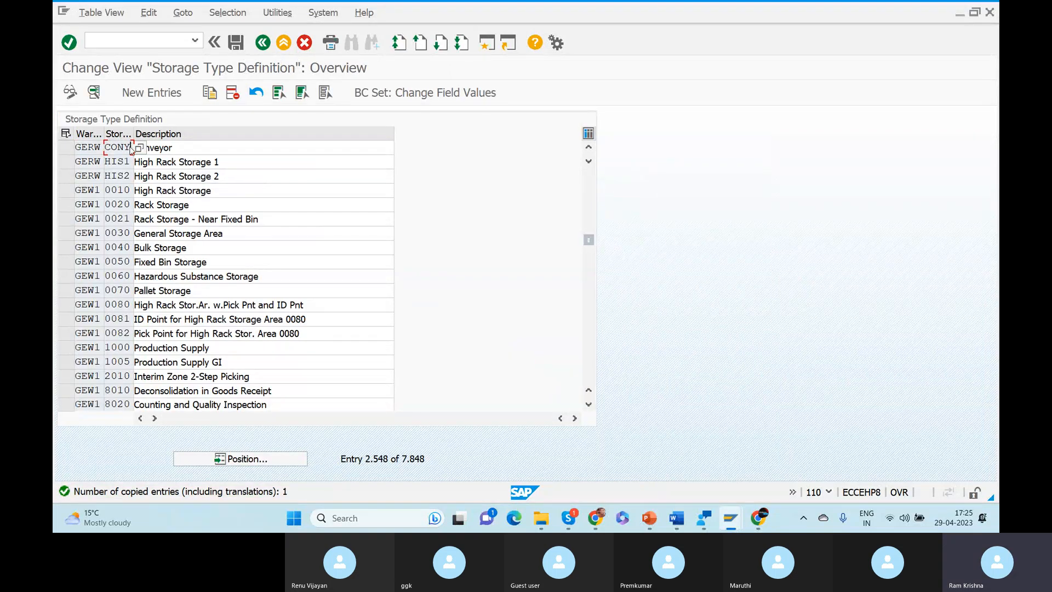
Compare the GERW Conveyor entry in SAP with the conveyor area beside GR Staging on the PowerPoint warehouse layout
{"action": "key", "text": "alt+Tab"}
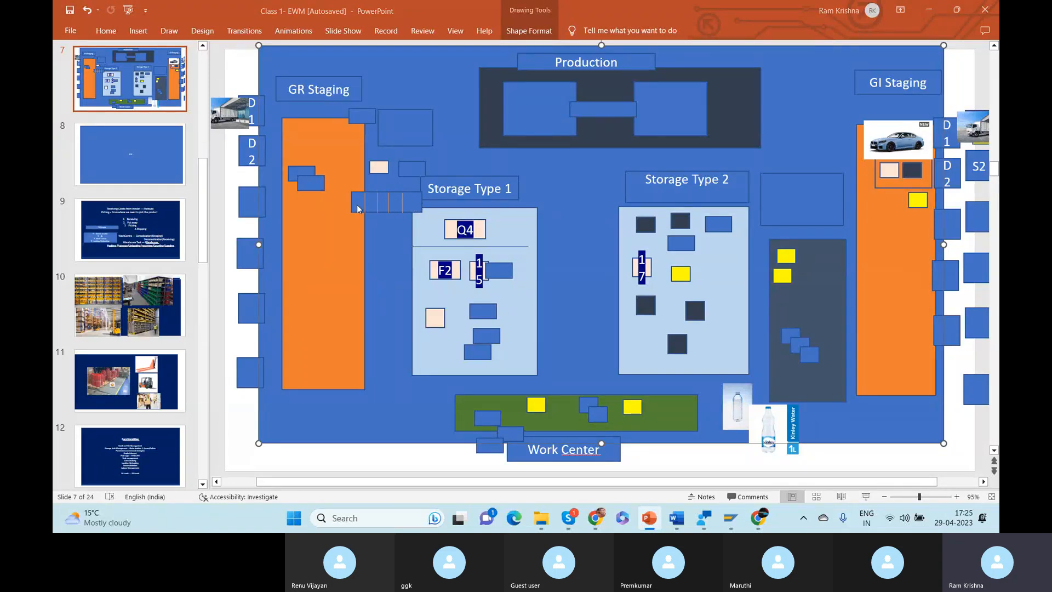
{"action": "key", "text": "alt+Tab"}
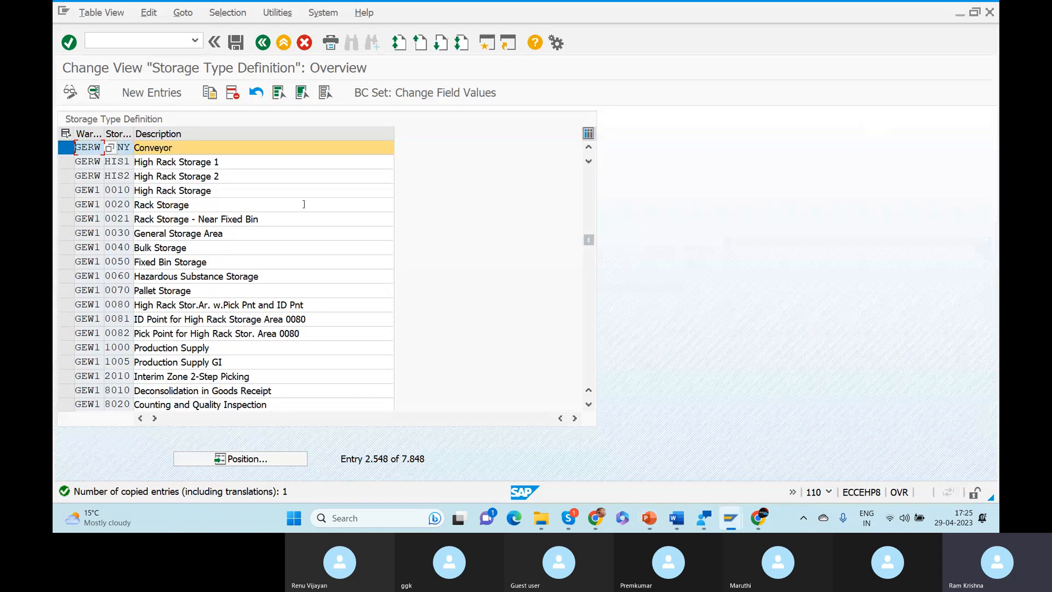
{"action": "key", "text": "alt+Tab"}
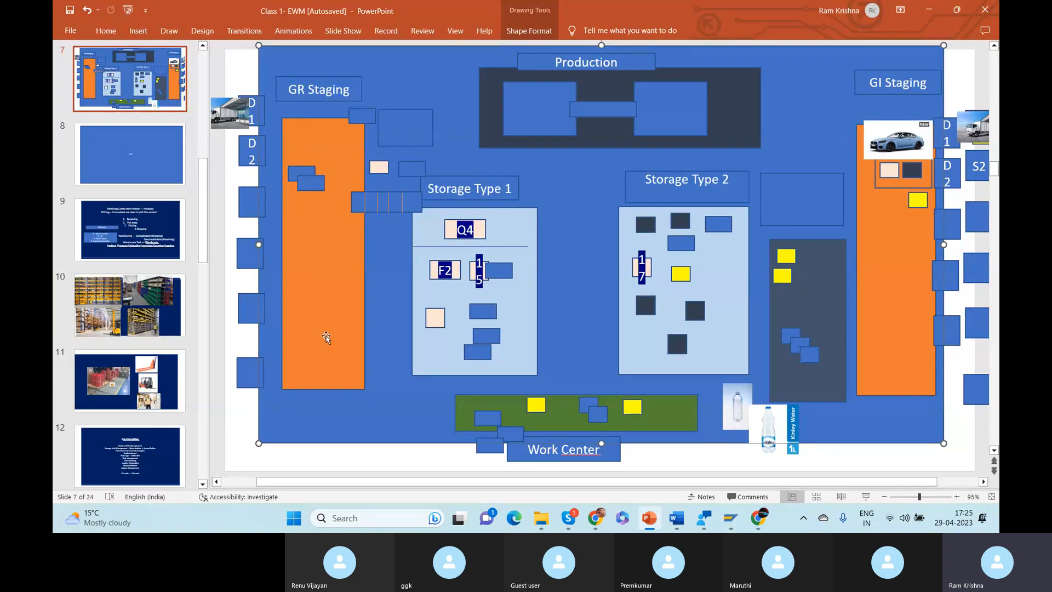
{"action": "key", "text": "alt+Tab"}
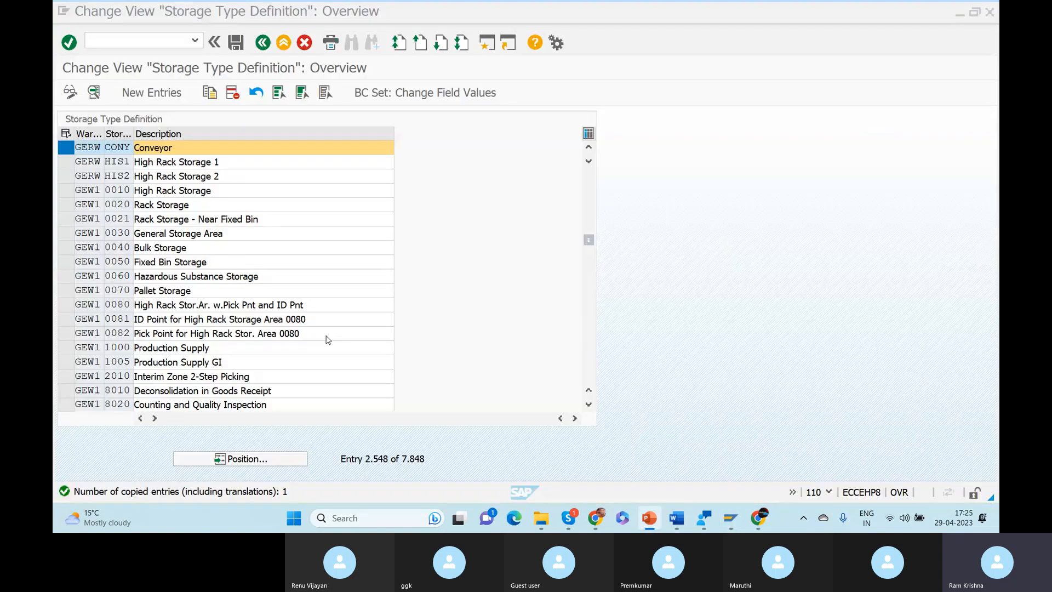
{"action": "left_click", "coordinate": [66, 147]}
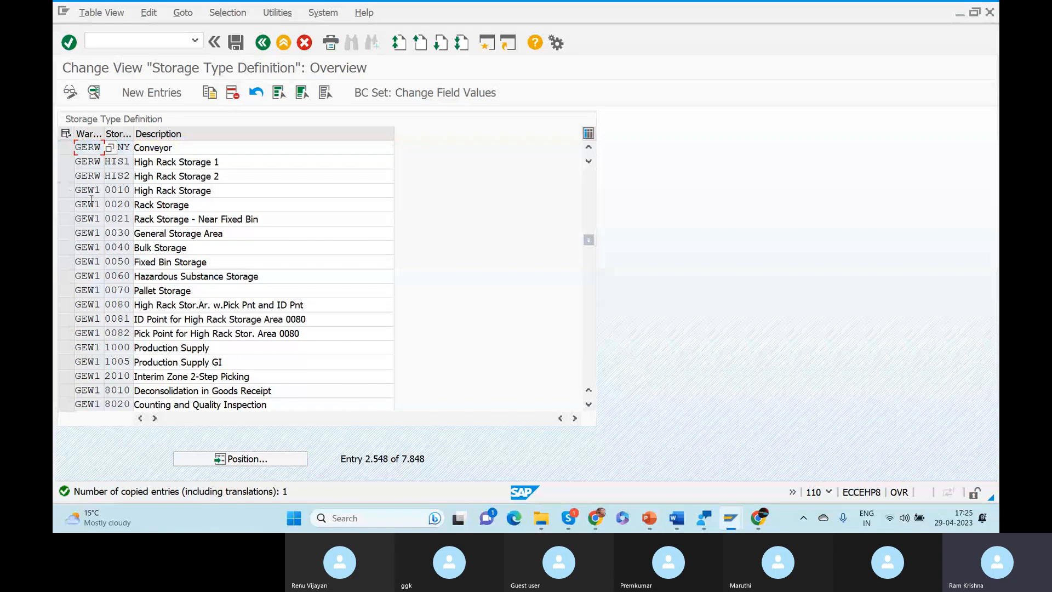
Position the storage type list at warehouse 0001, storage type 9010 (Provide in Goods Receipt)
{"action": "left_click", "coordinate": [257, 462]}
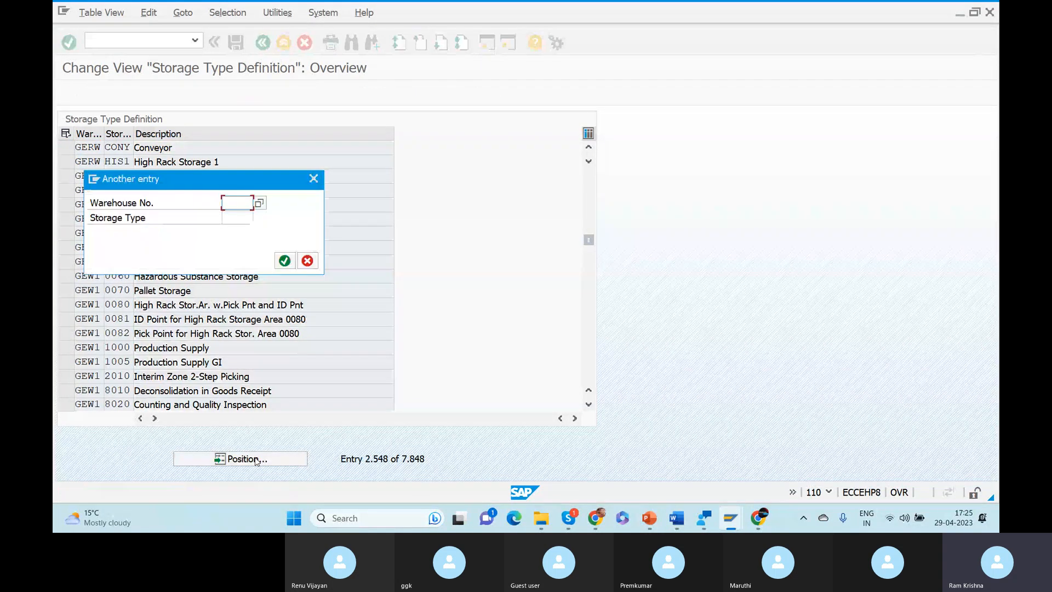
{"action": "type", "text": "0001"}
{"action": "key", "text": "Return"}
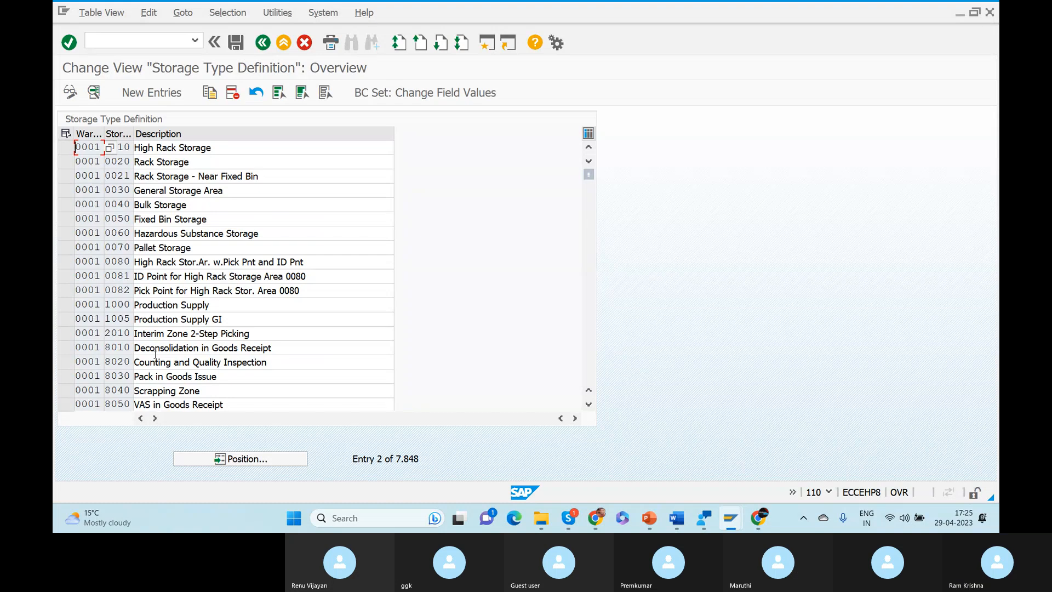
{"action": "left_click", "coordinate": [286, 458]}
{"action": "type", "text": "0001"}
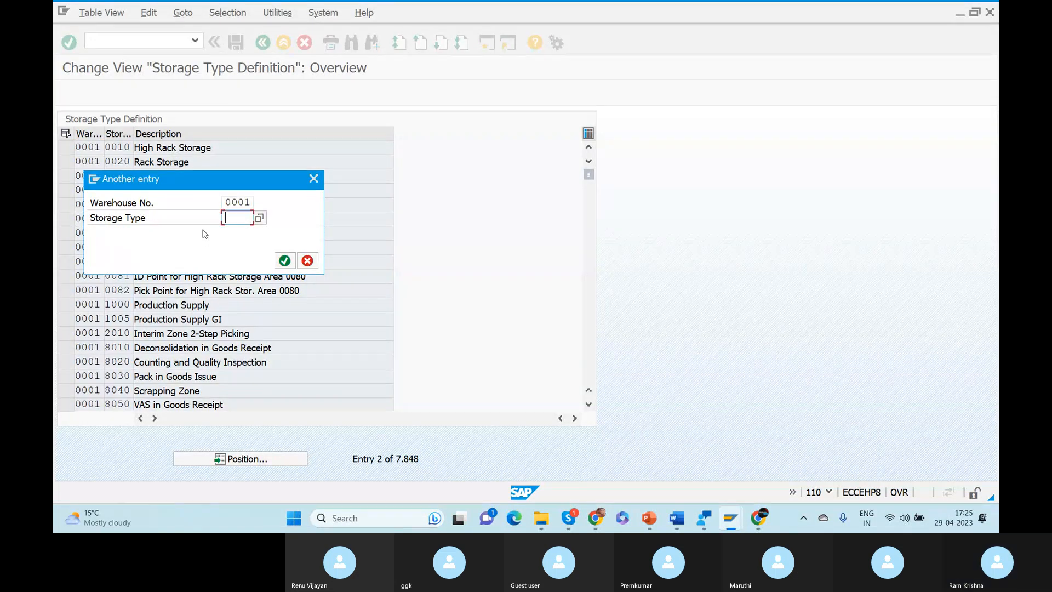
{"action": "type", "text": "9010"}
{"action": "key", "text": "Return"}
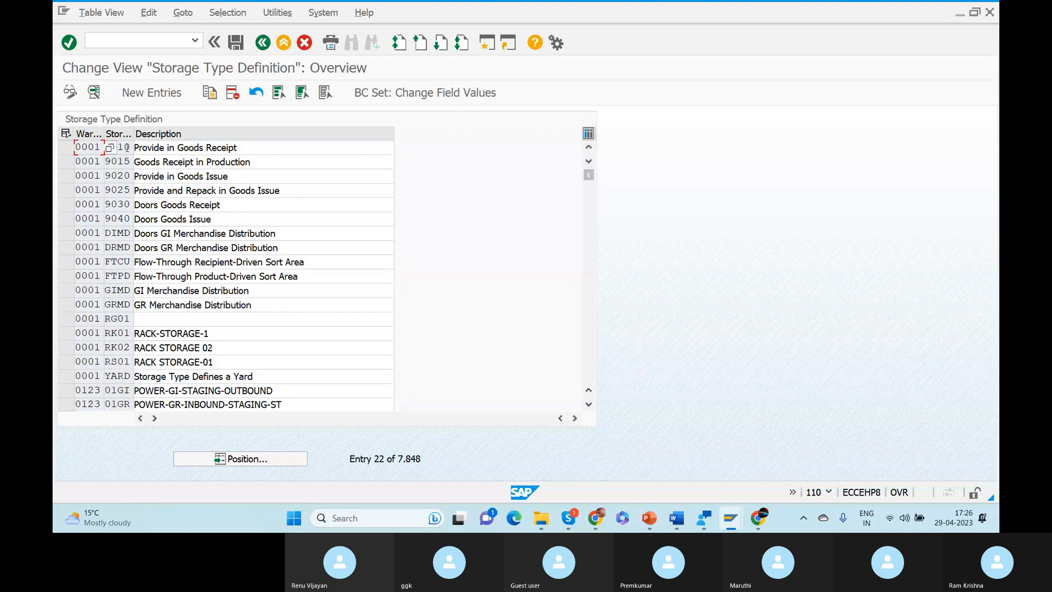
Copy storage type 9010 of warehouse 0001 to warehouse GERW as storage type GR01, keeping the description Provide in Goods Receipt
{"action": "left_click", "coordinate": [67, 146]}
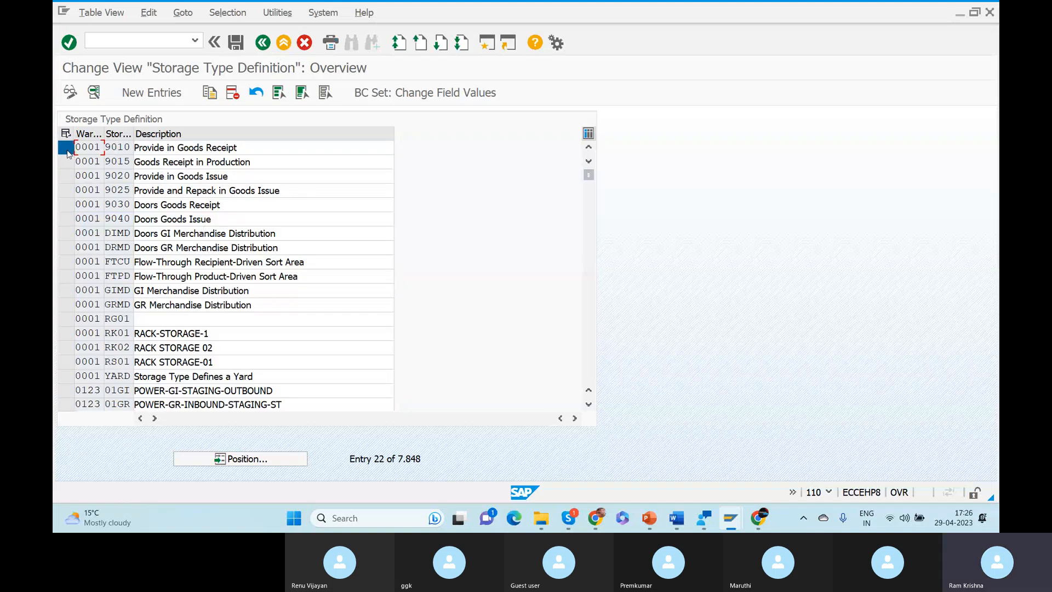
{"action": "left_click", "coordinate": [214, 93]}
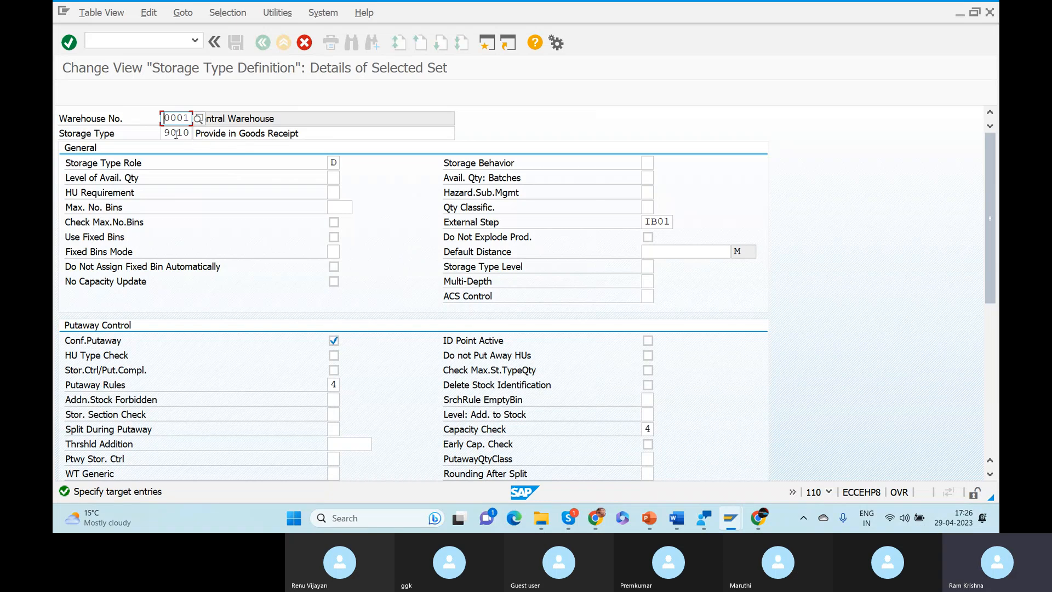
{"action": "double_click", "coordinate": [165, 118]}
{"action": "key", "text": "BackSpace"}
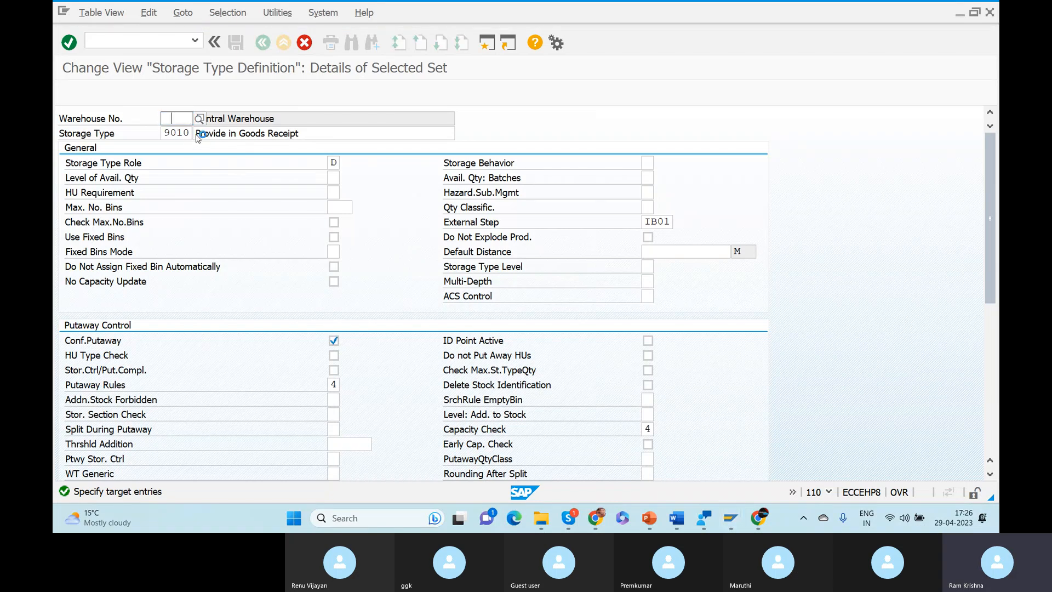
{"action": "type", "text": "G"}
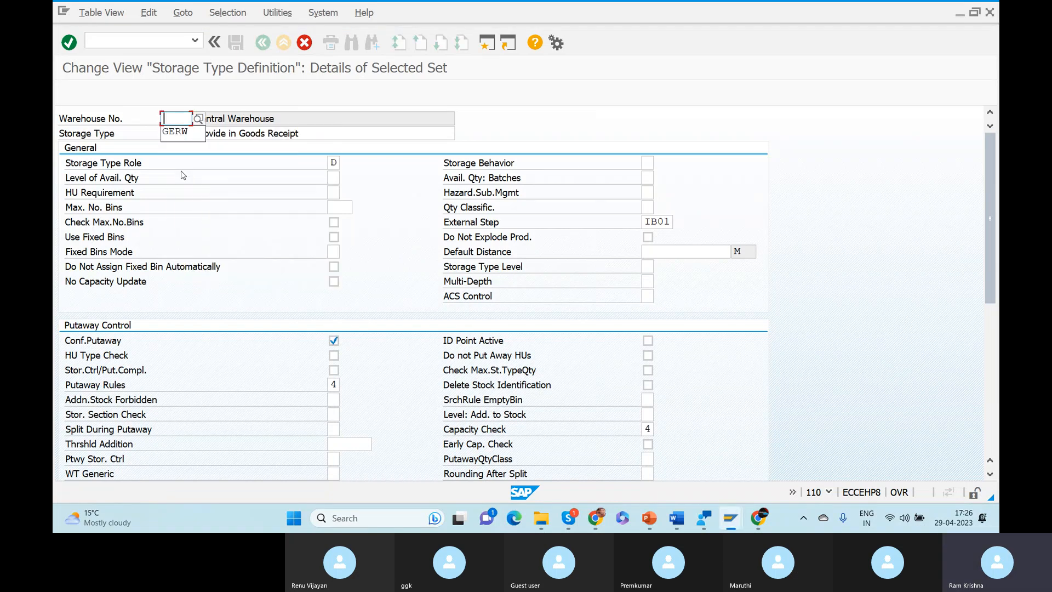
{"action": "type", "text": "ERW"}
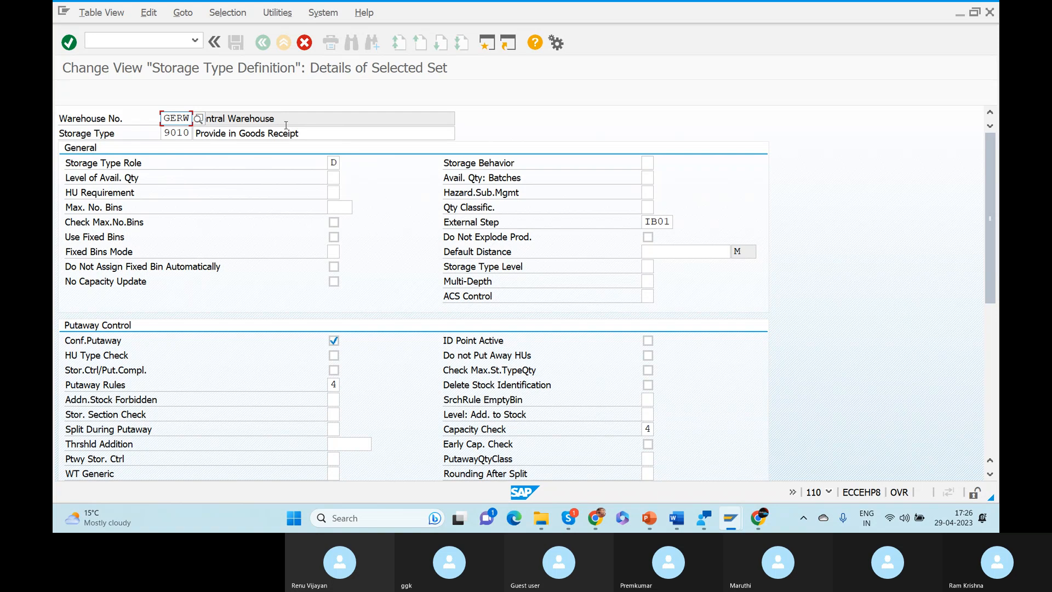
{"action": "key", "text": "Tab"}
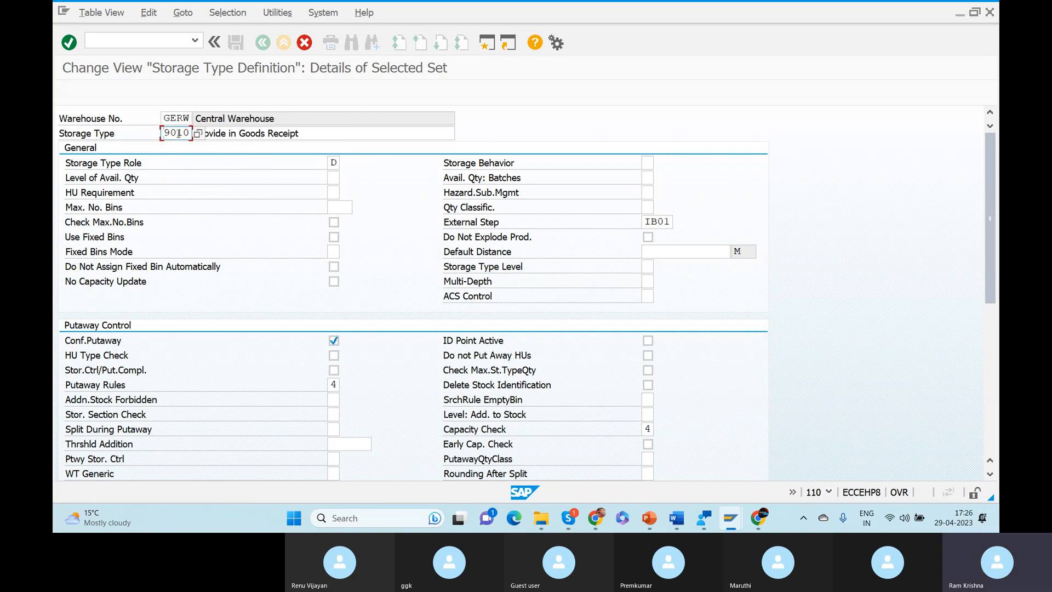
{"action": "type", "text": "GR01"}
{"action": "key", "text": "Return"}
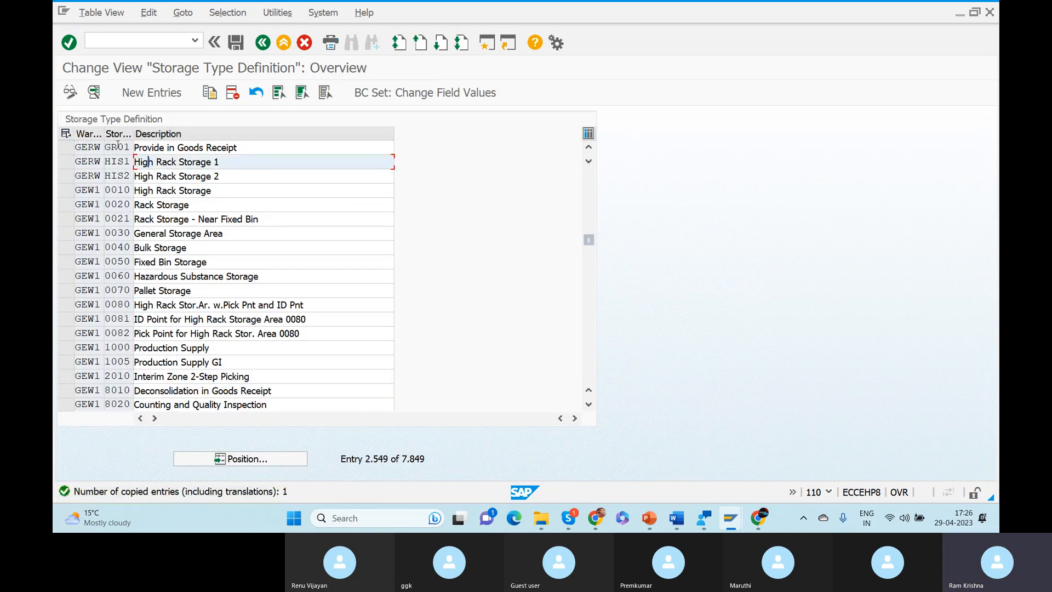
Check the GI Staging area on the PowerPoint layout and return to the storage type list in SAP
{"action": "left_click", "coordinate": [68, 146]}
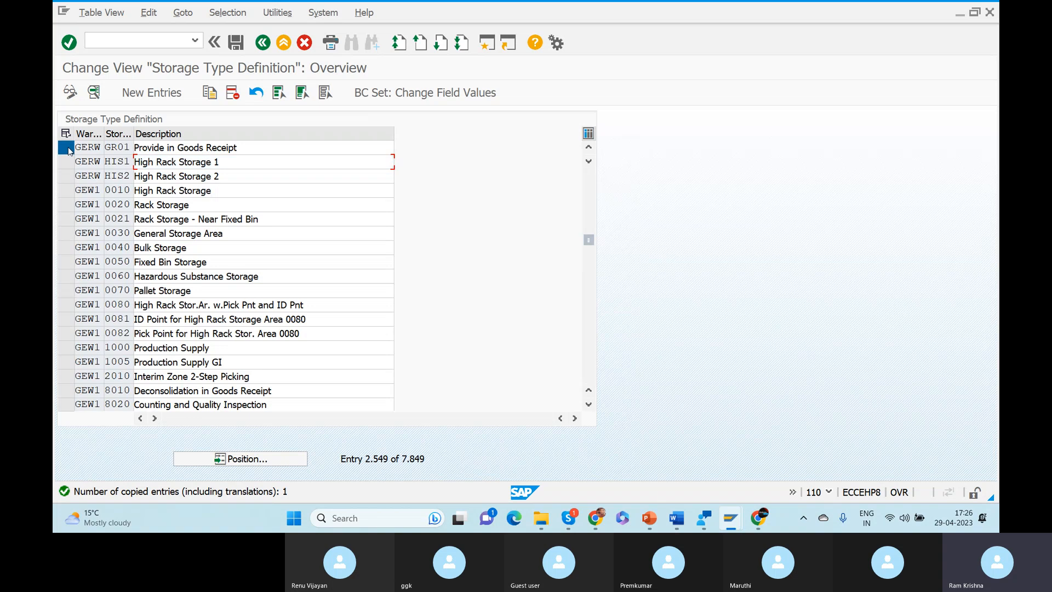
{"action": "key", "text": "alt+Tab"}
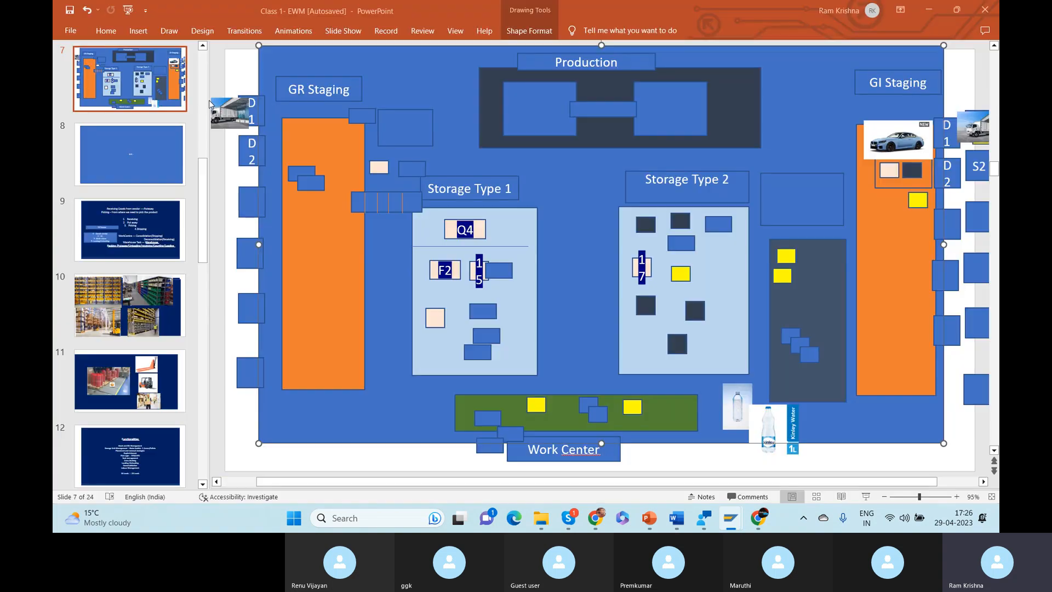
{"action": "left_click", "coordinate": [896, 269]}
{"action": "key", "text": "alt+Tab"}
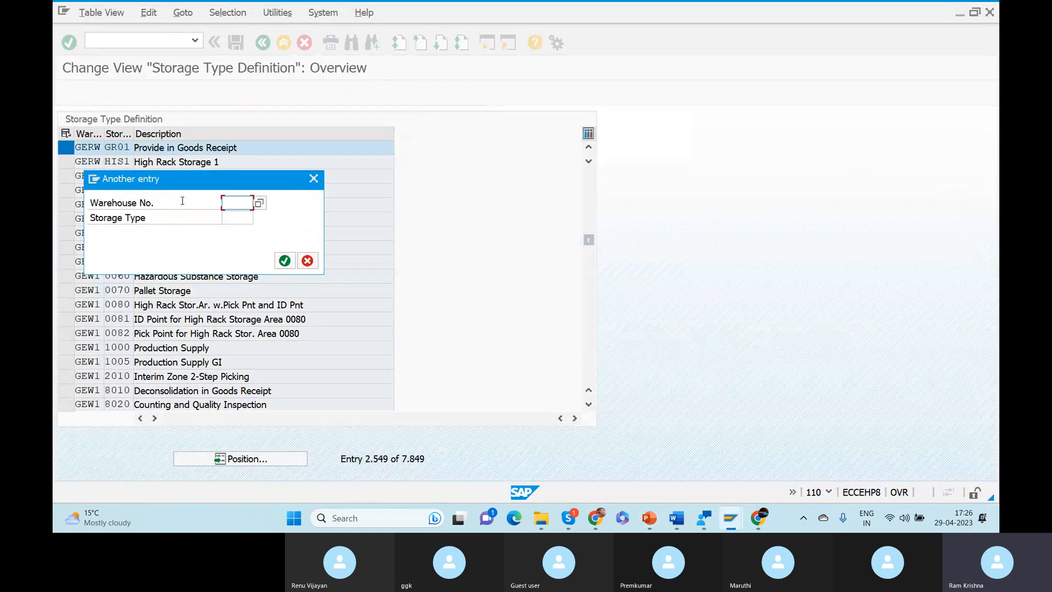
{"action": "left_click", "coordinate": [314, 181]}
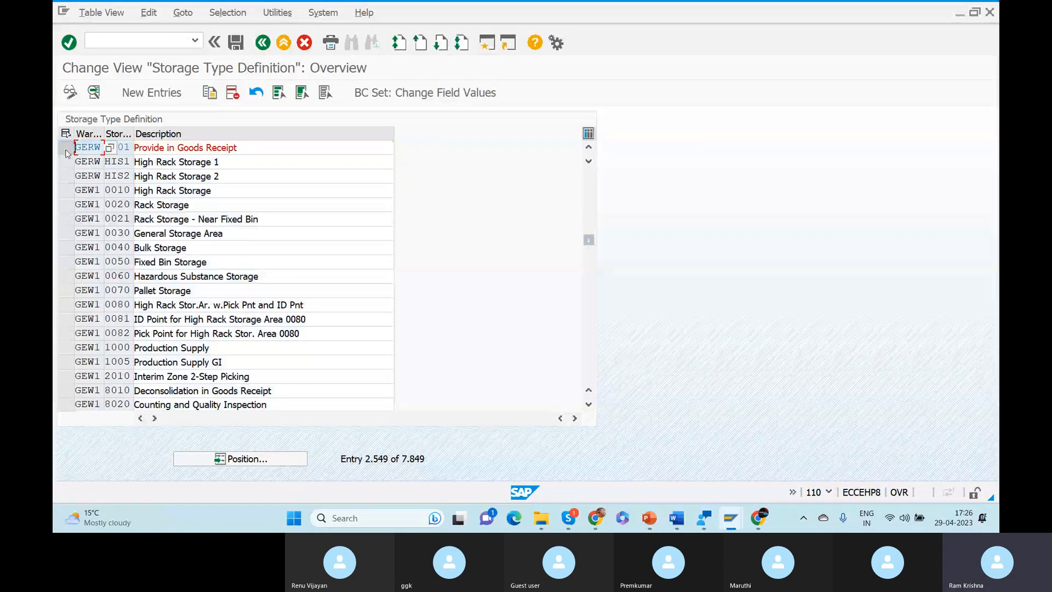
Find storage type 9020 (Provide in Goods Issue) of warehouse 0001 and copy it to warehouse GERW as GI01
{"action": "left_click", "coordinate": [219, 458]}
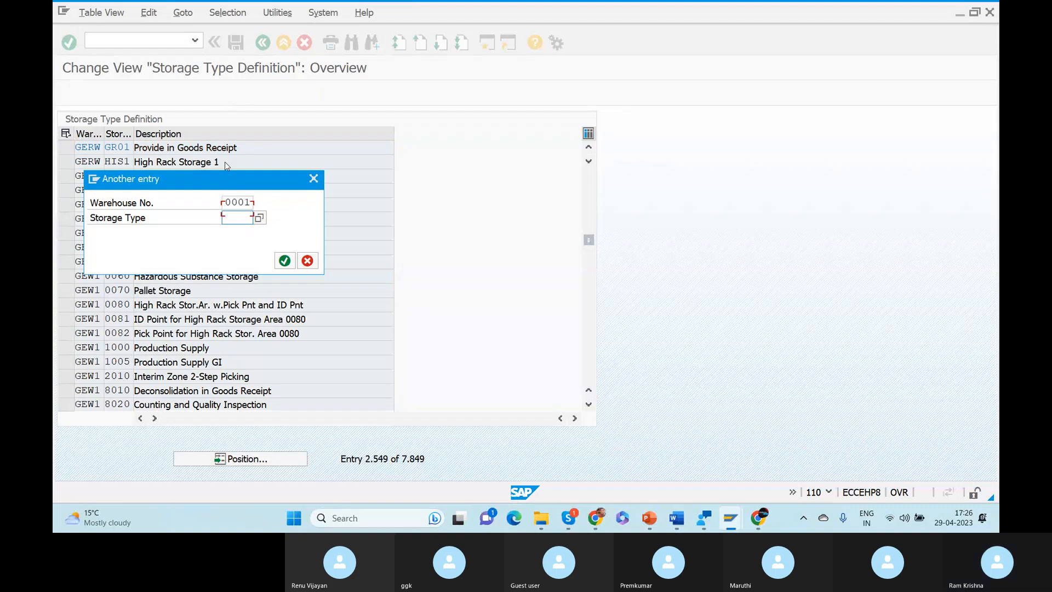
{"action": "type", "text": "9020"}
{"action": "key", "text": "Return"}
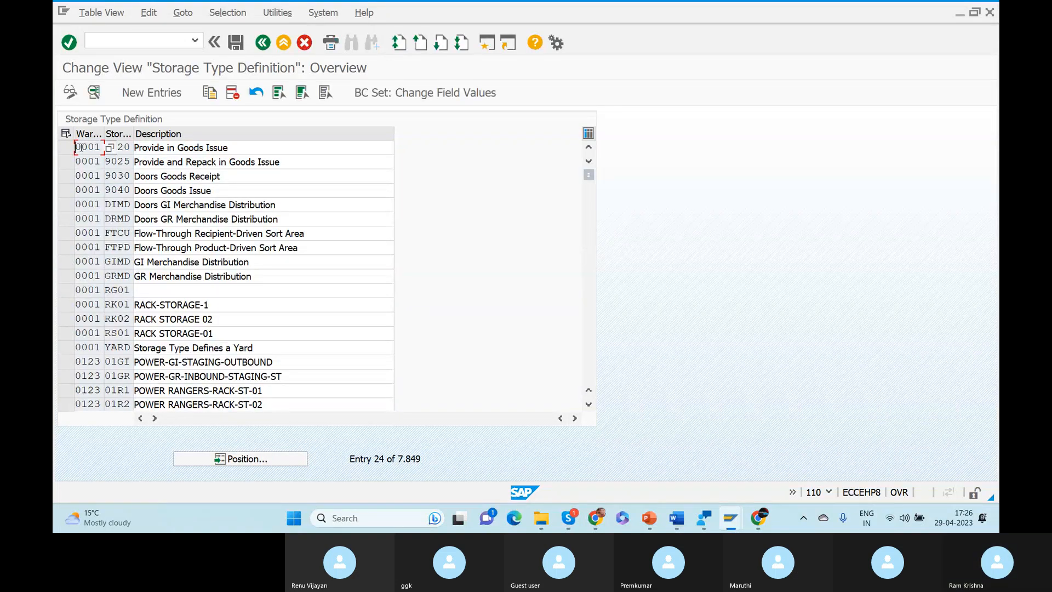
{"action": "left_click", "coordinate": [66, 147]}
{"action": "left_click", "coordinate": [210, 92]}
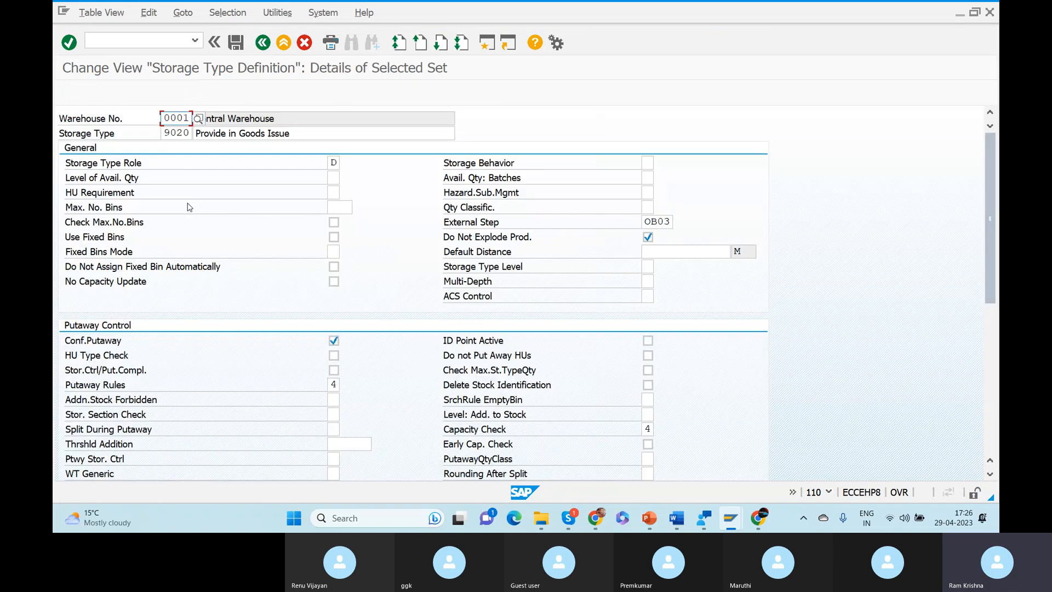
{"action": "type", "text": "GERW"}
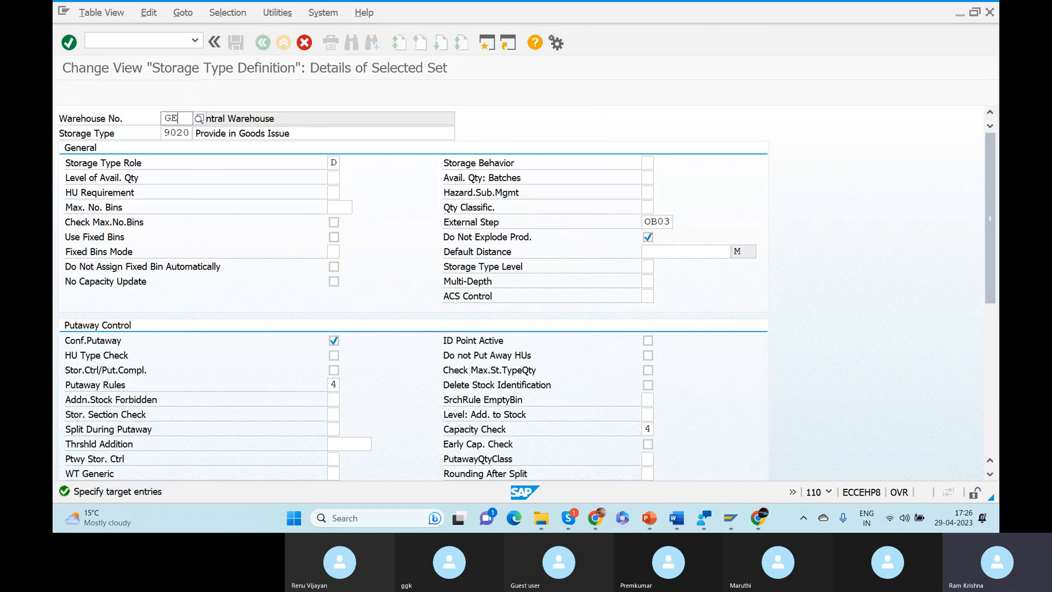
{"action": "key", "text": "Tab"}
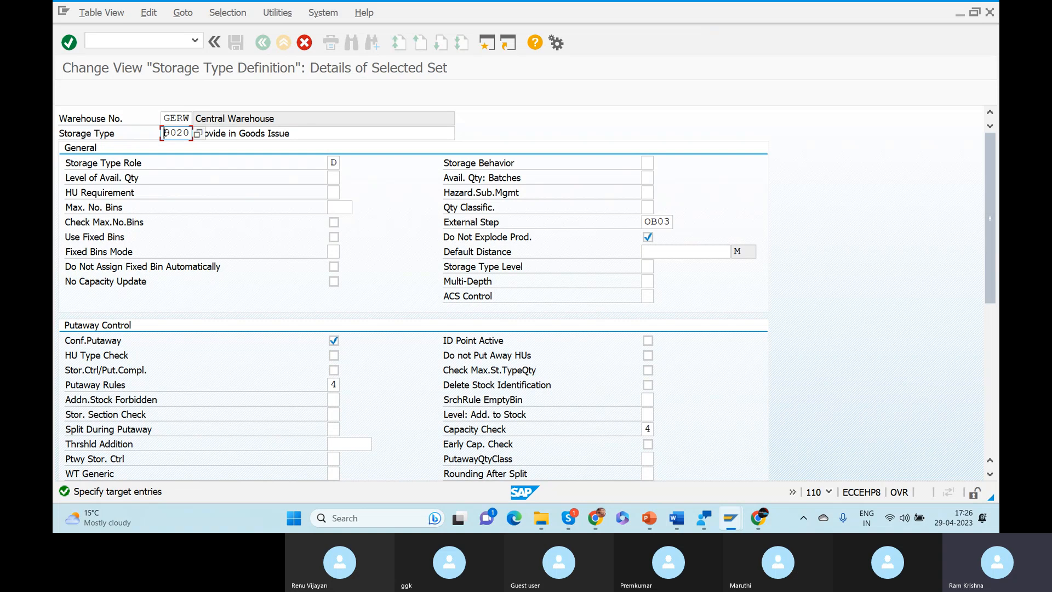
{"action": "left_click_drag", "start_coordinate": [165, 132], "coordinate": [249, 134]}
{"action": "type", "text": "GIS"}
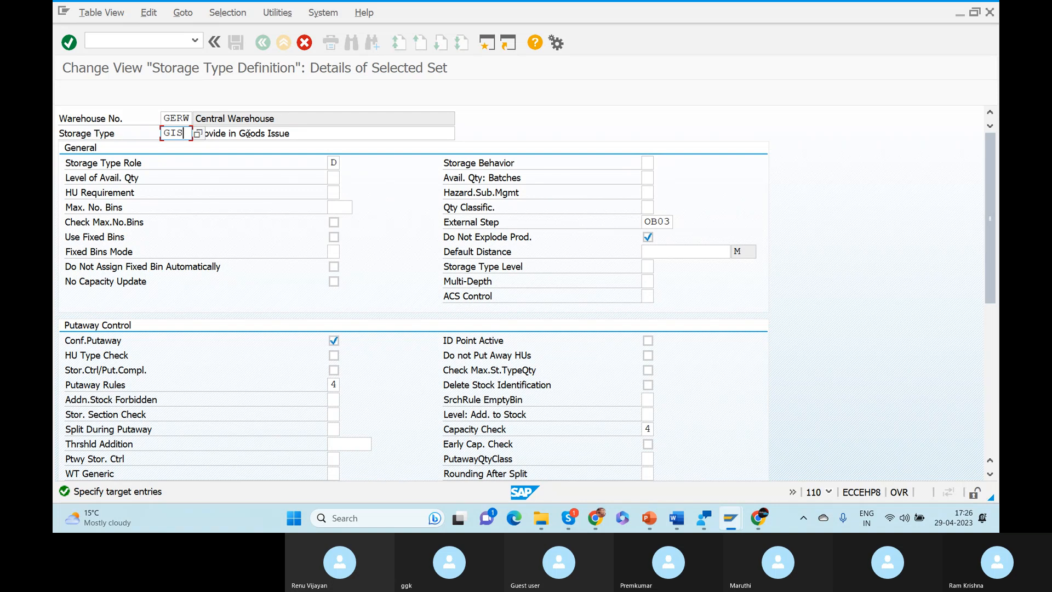
{"action": "type", "text": "01"}
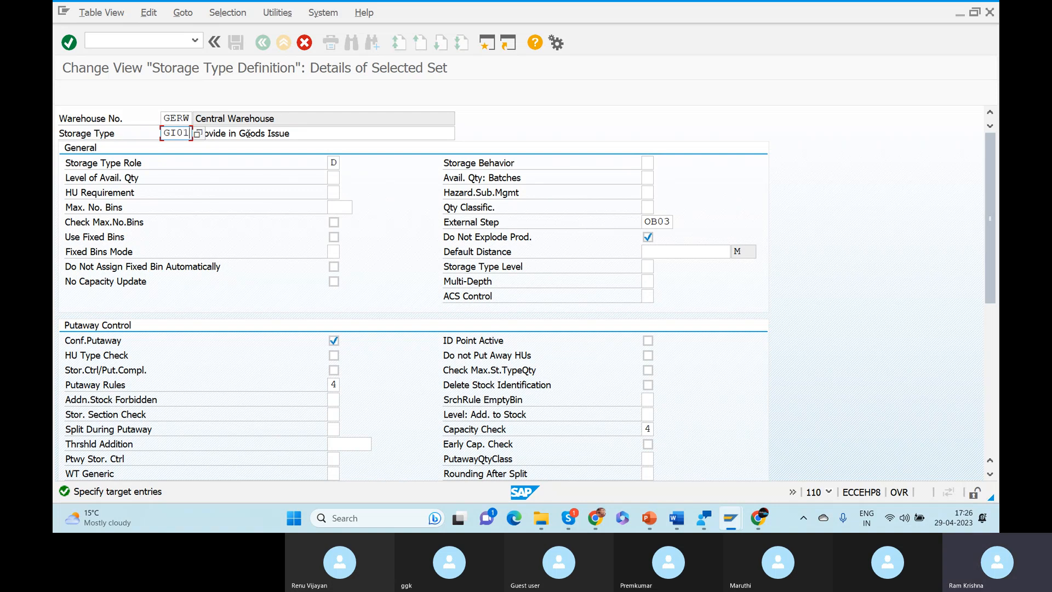
{"action": "key", "text": "Return"}
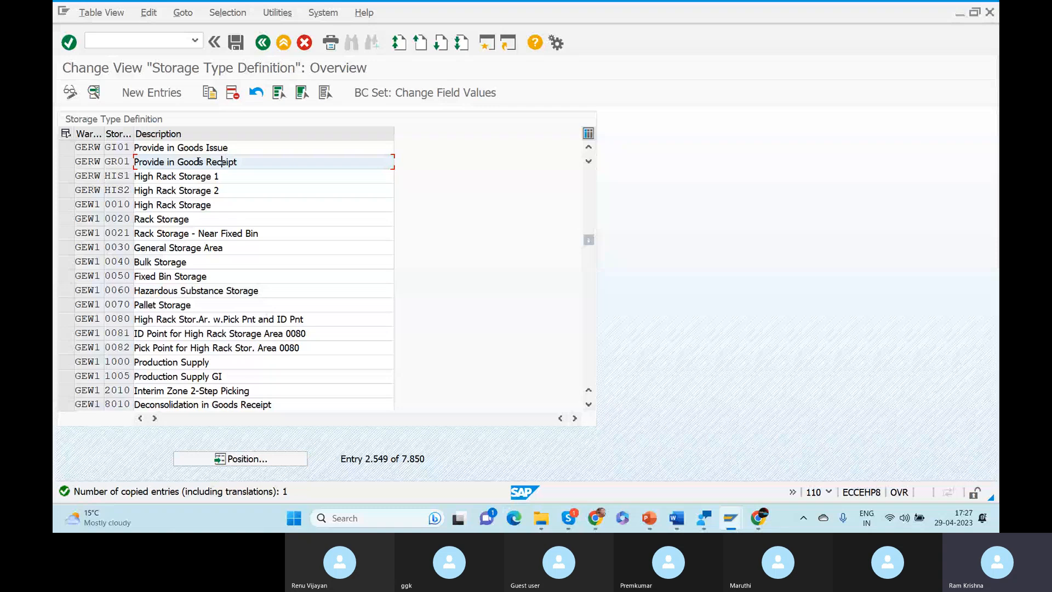
Review the GR Staging, GI Staging, Storage Type 2, conveyor and Work Center areas on the PowerPoint layout and return to SAP
{"action": "key", "text": "alt+Tab"}
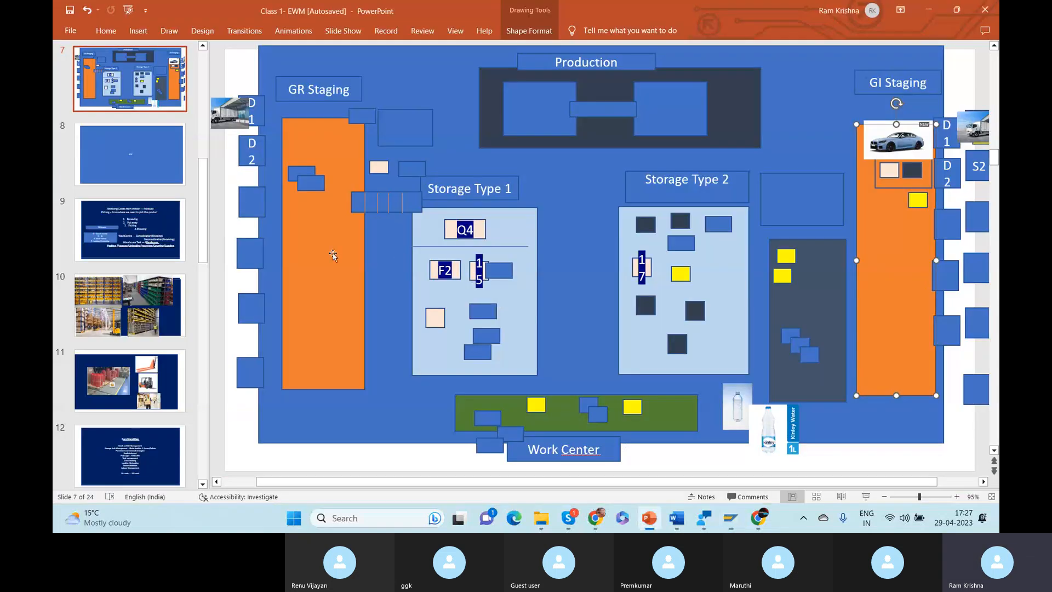
{"action": "left_click", "coordinate": [331, 255]}
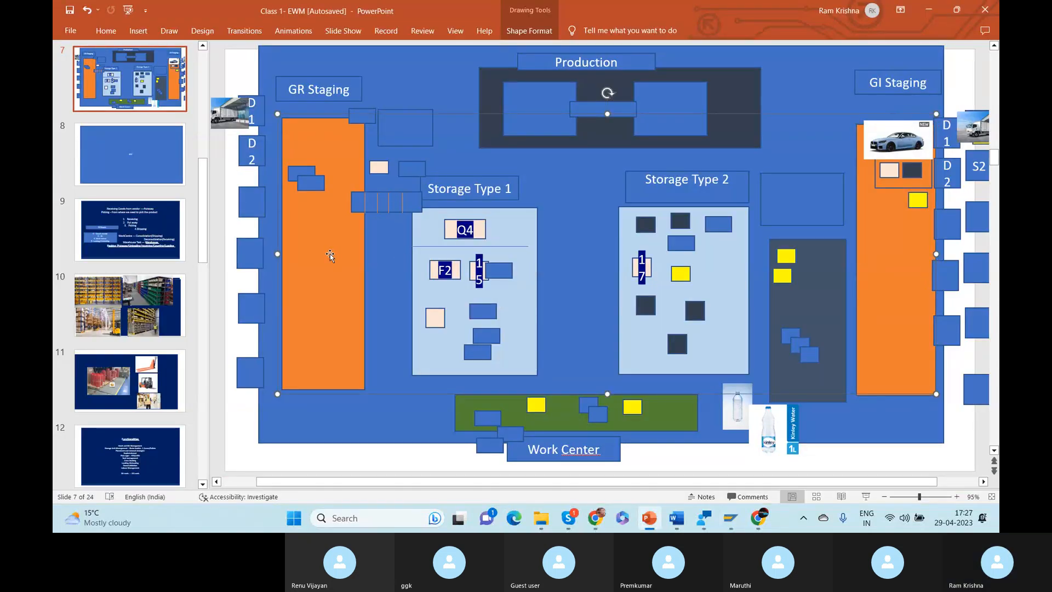
{"action": "left_click", "coordinate": [912, 267]}
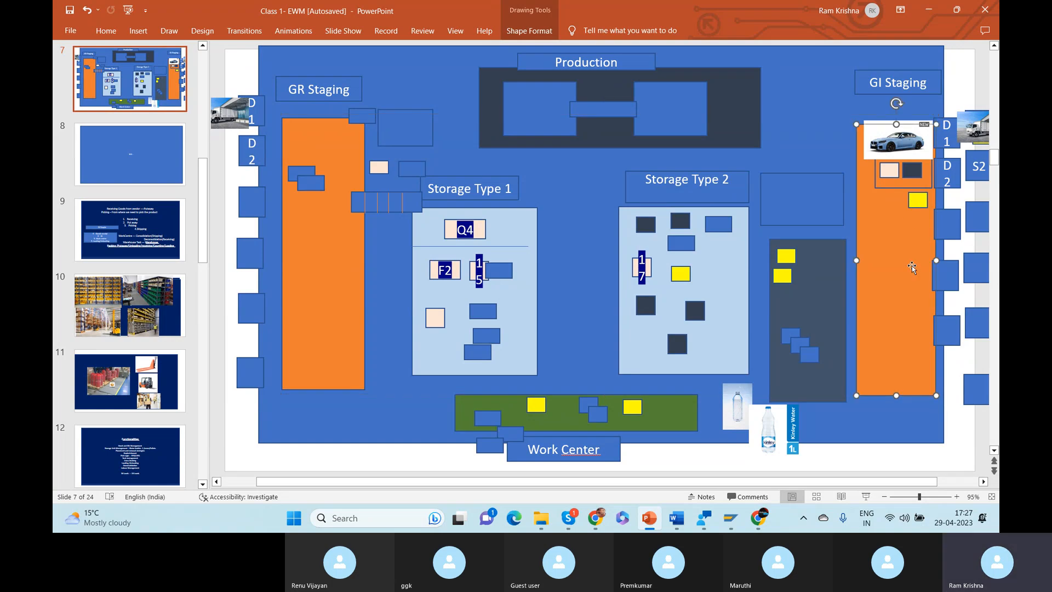
{"action": "left_click", "coordinate": [520, 323]}
{"action": "left_click", "coordinate": [649, 338]}
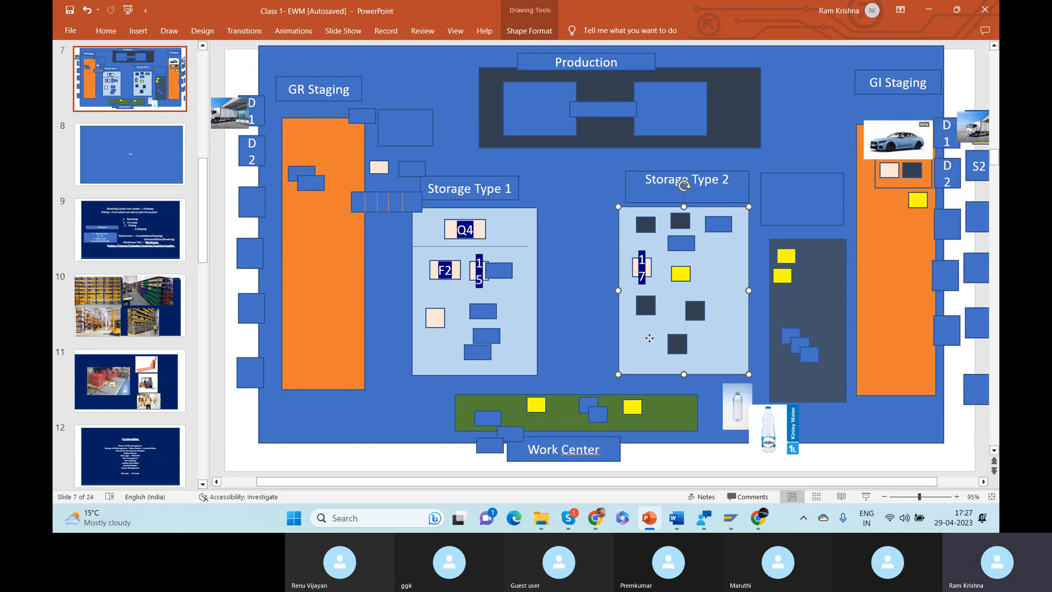
{"action": "left_click", "coordinate": [355, 202]}
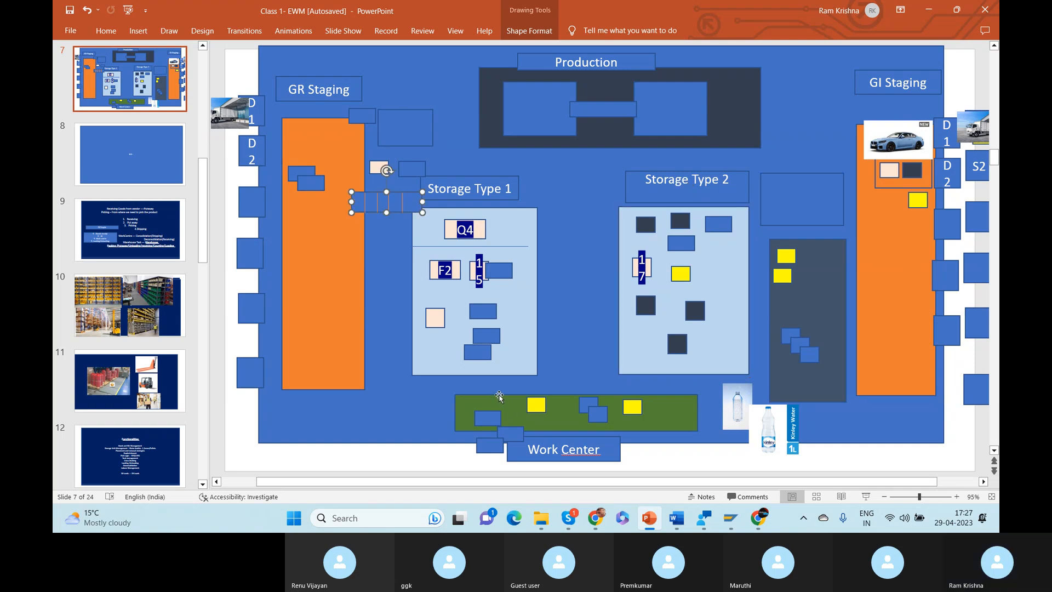
{"action": "left_click", "coordinate": [517, 416]}
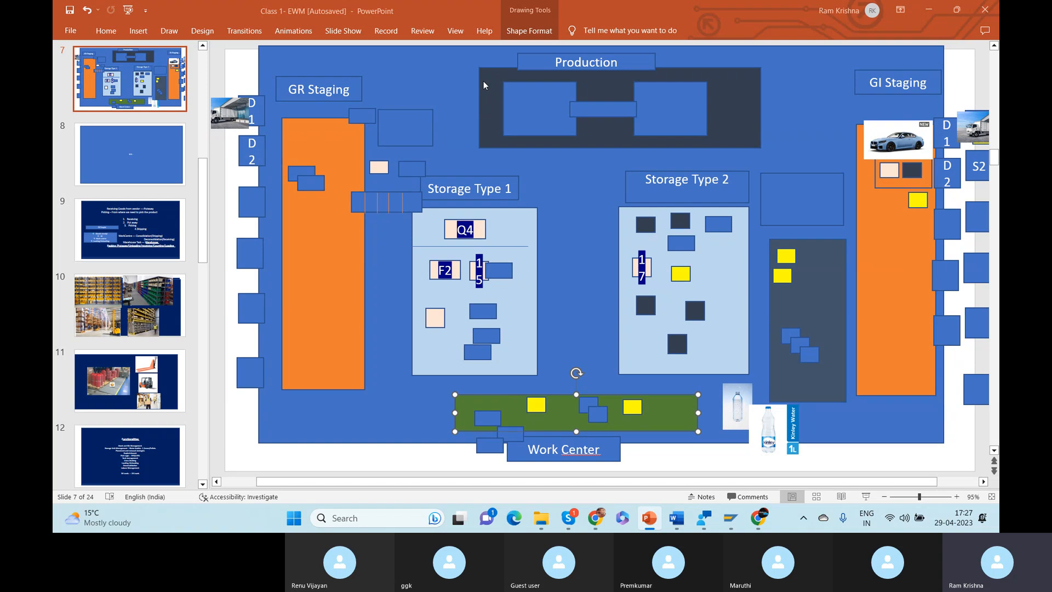
{"action": "key", "text": "alt+Tab"}
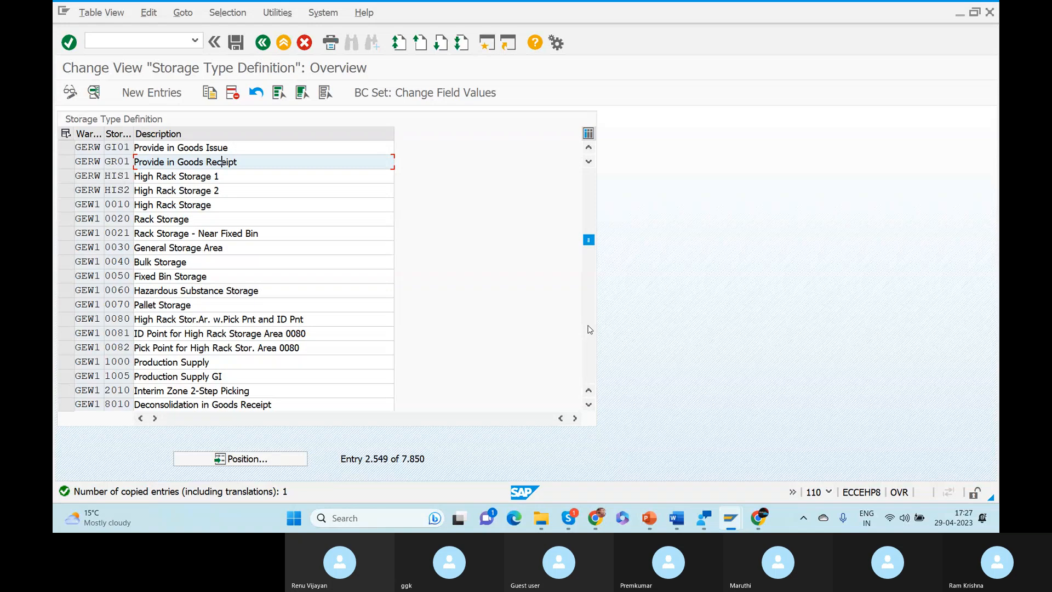
Look through the storage type list beyond warehouse GERW for a work center storage type to use as a copy template
{"action": "scroll", "coordinate": [590, 329], "scroll_direction": "down", "scroll_amount": 2}
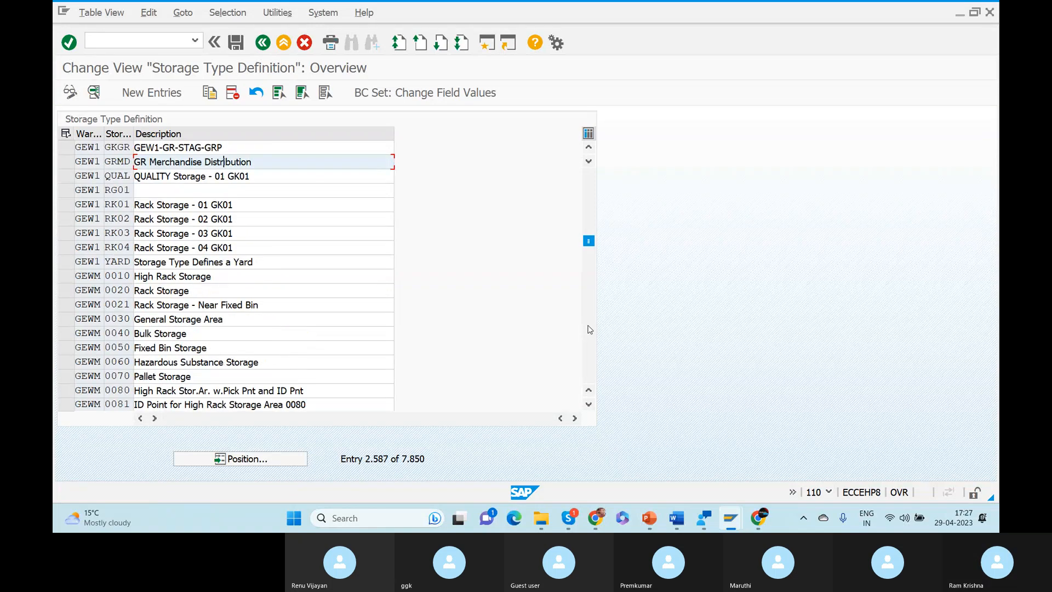
{"action": "scroll", "coordinate": [590, 329], "scroll_direction": "down", "scroll_amount": 1}
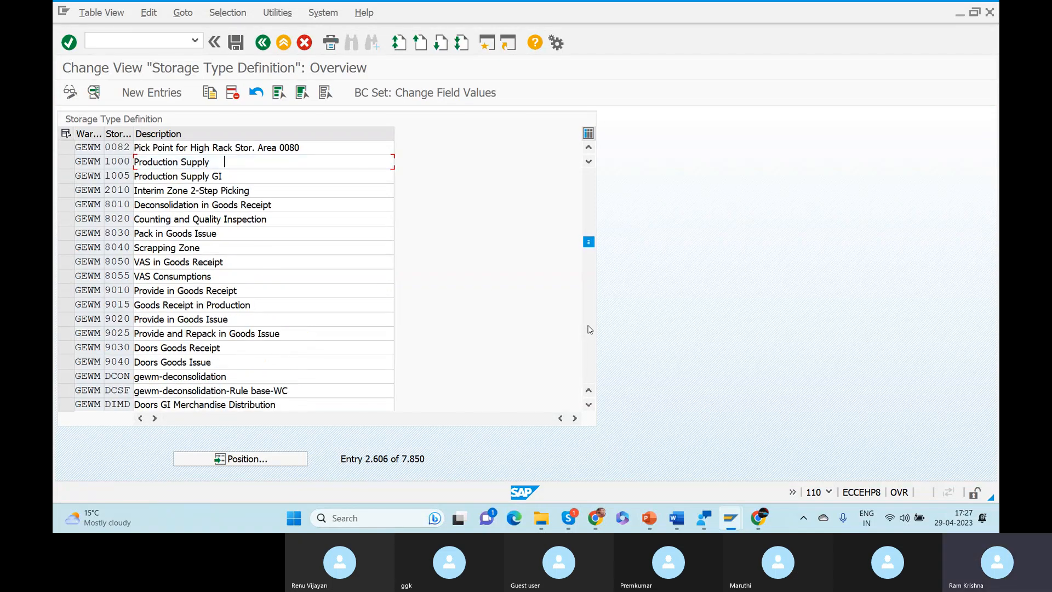
{"action": "scroll", "coordinate": [592, 347], "scroll_direction": "down", "scroll_amount": 1}
{"action": "scroll", "coordinate": [592, 347], "scroll_direction": "down", "scroll_amount": 1}
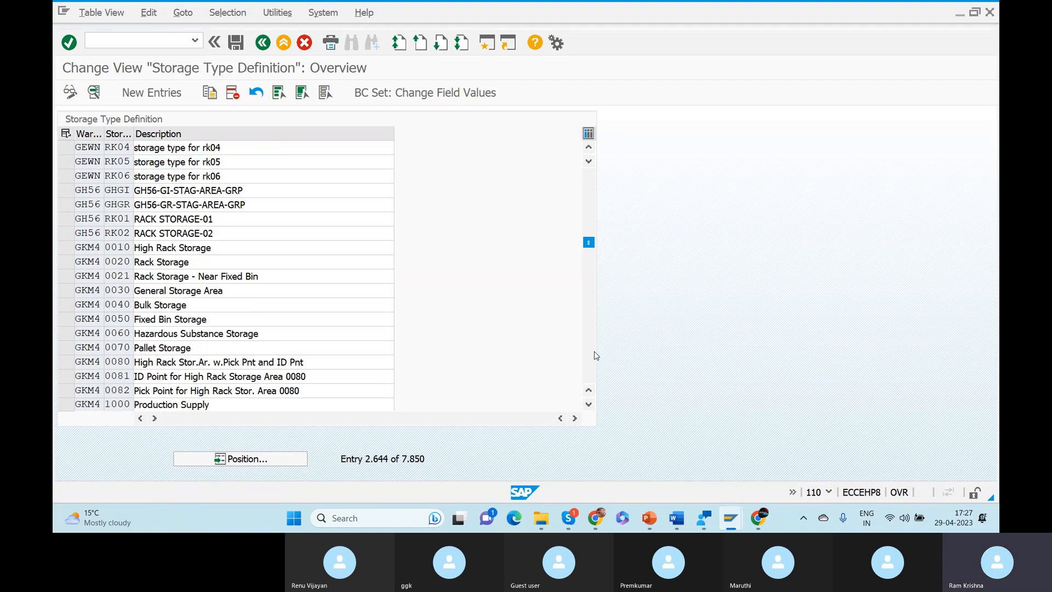
{"action": "scroll", "coordinate": [596, 356], "scroll_direction": "down", "scroll_amount": 1}
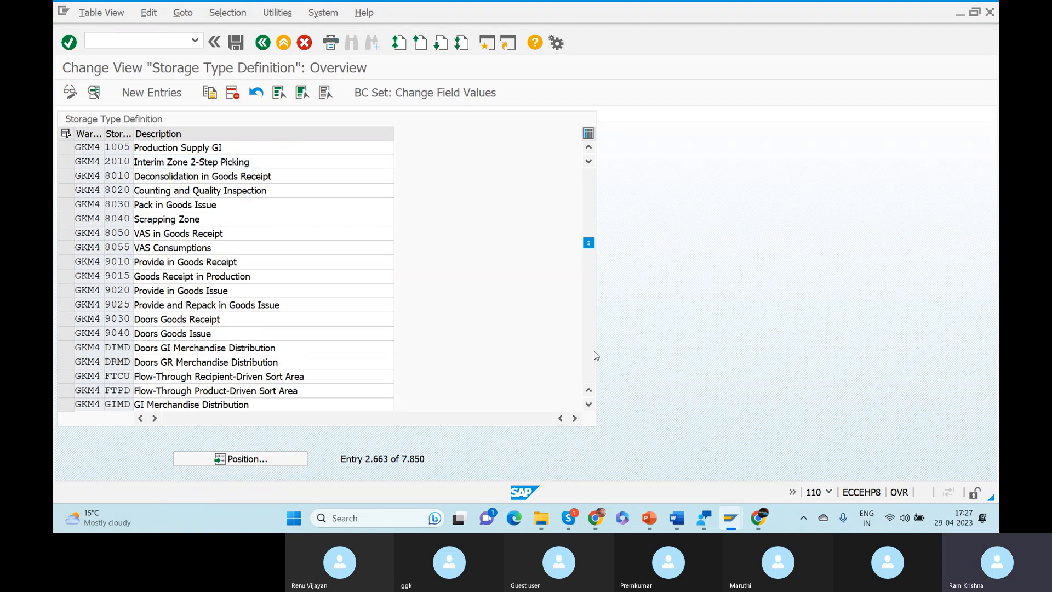
{"action": "scroll", "coordinate": [597, 356], "scroll_direction": "down", "scroll_amount": 3}
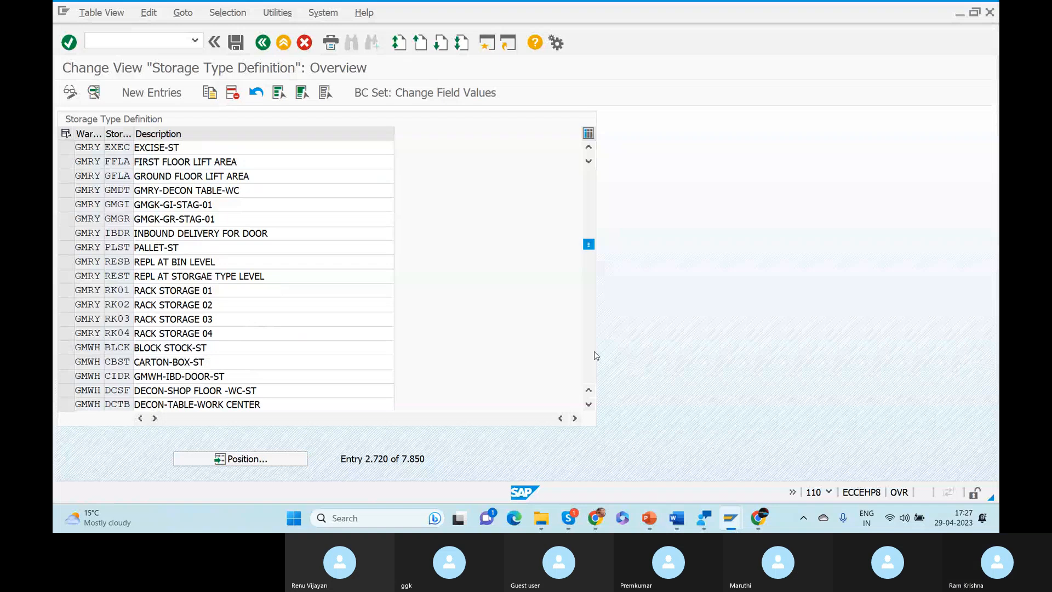
{"action": "scroll", "coordinate": [595, 340], "scroll_direction": "down", "scroll_amount": 1}
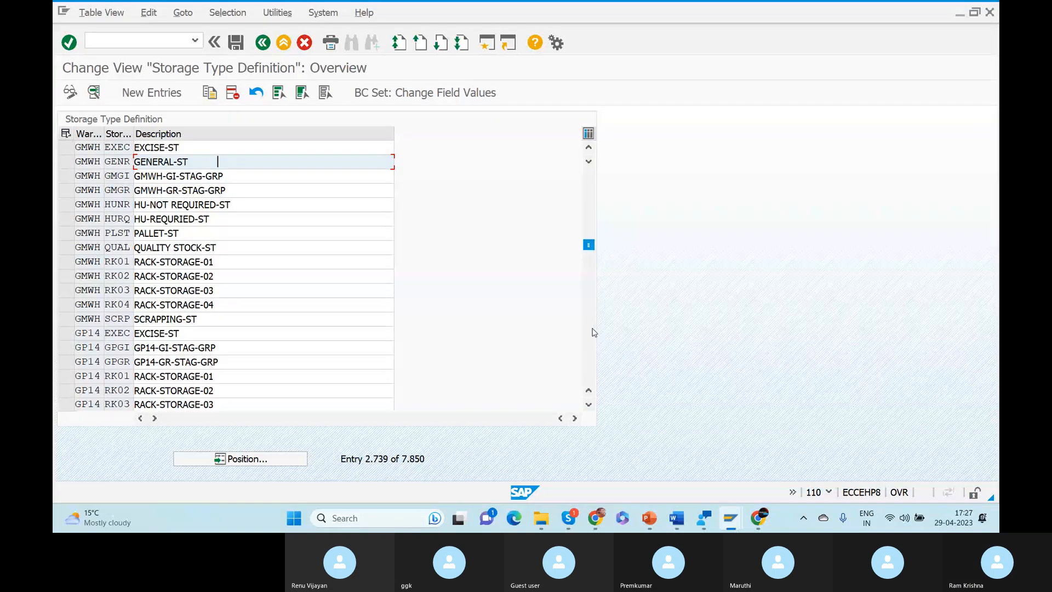
{"action": "scroll", "coordinate": [594, 333], "scroll_direction": "down", "scroll_amount": 1}
{"action": "scroll", "coordinate": [594, 332], "scroll_direction": "down", "scroll_amount": 1}
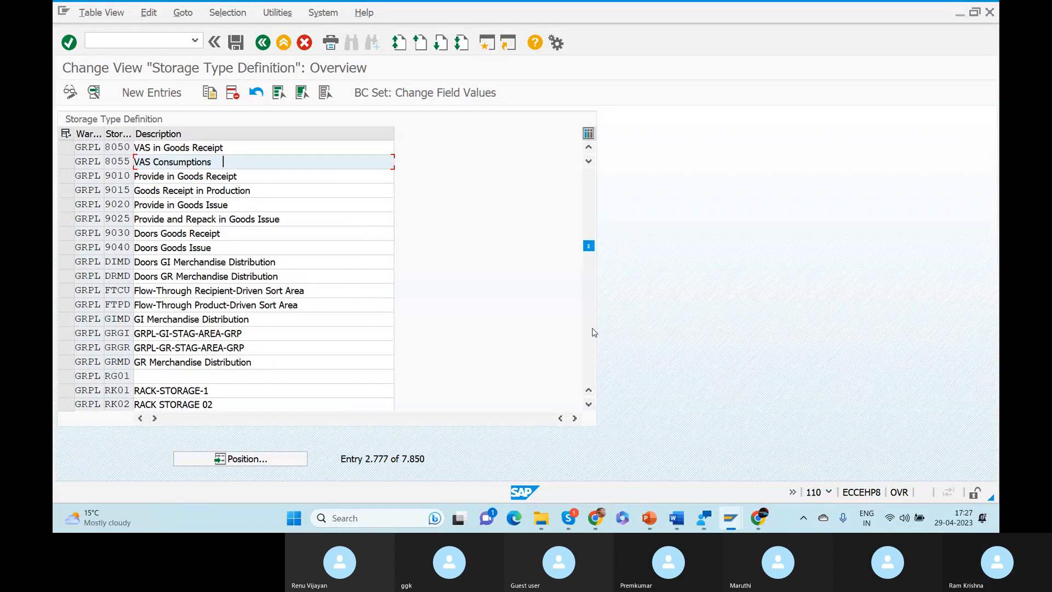
{"action": "scroll", "coordinate": [595, 332], "scroll_direction": "down", "scroll_amount": 1}
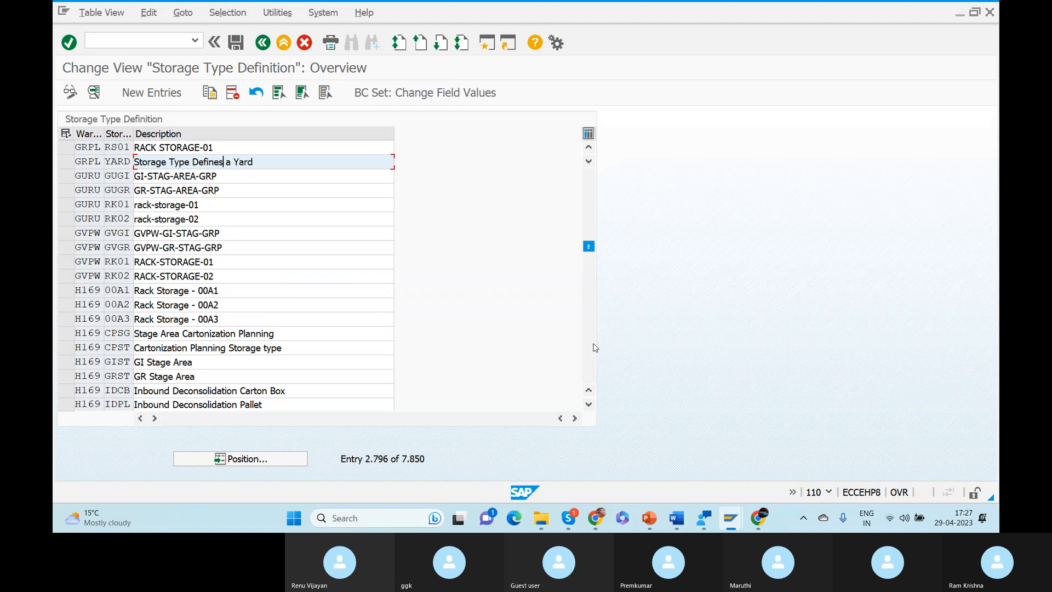
{"action": "scroll", "coordinate": [595, 347], "scroll_direction": "down", "scroll_amount": 2}
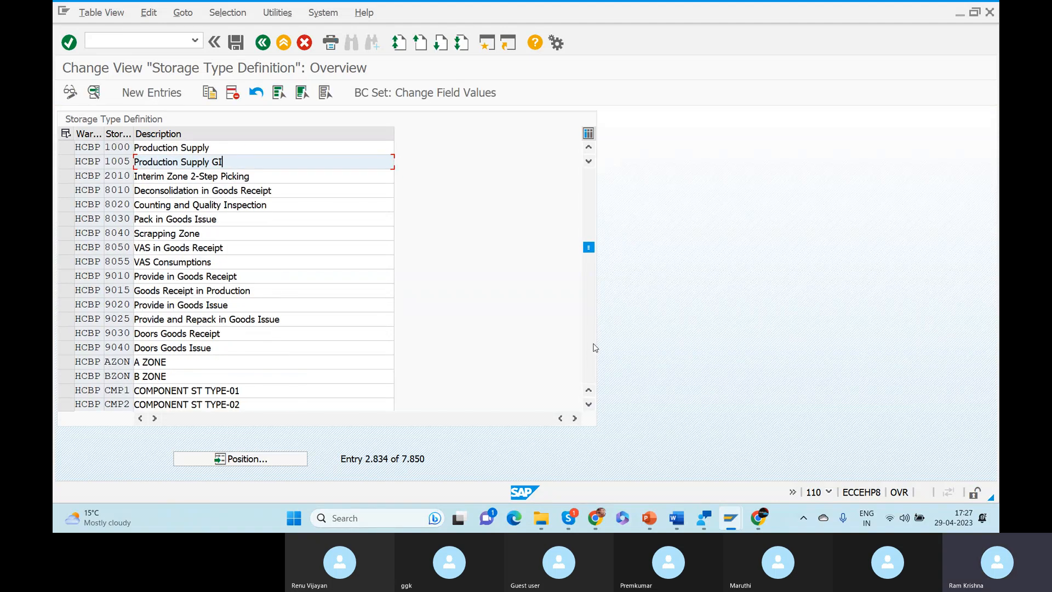
{"action": "scroll", "coordinate": [591, 356], "scroll_direction": "down", "scroll_amount": 2}
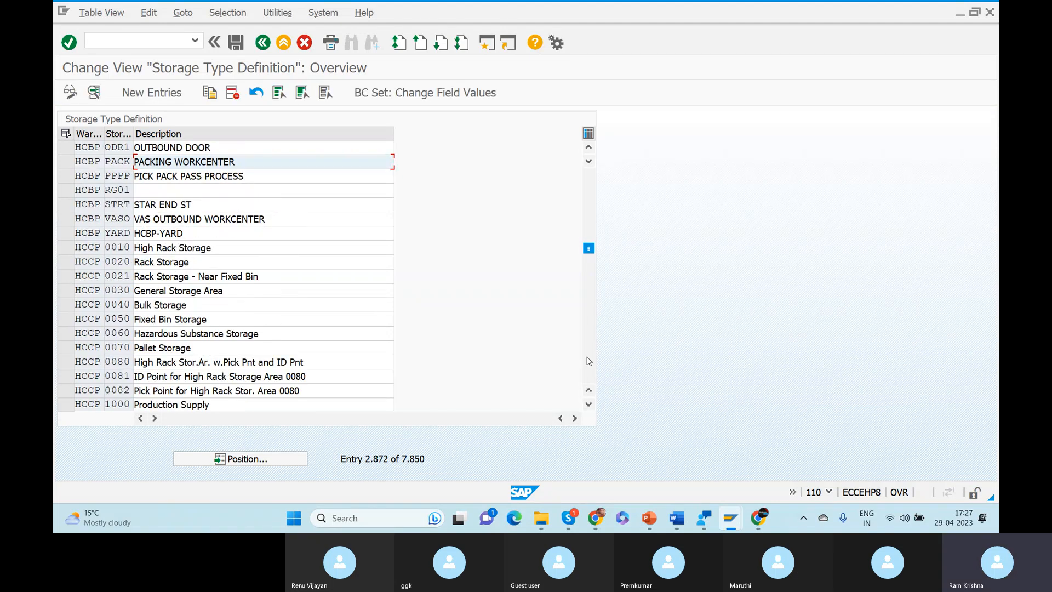
{"action": "left_click", "coordinate": [587, 358]}
{"action": "scroll", "coordinate": [589, 360], "scroll_direction": "down", "scroll_amount": 2}
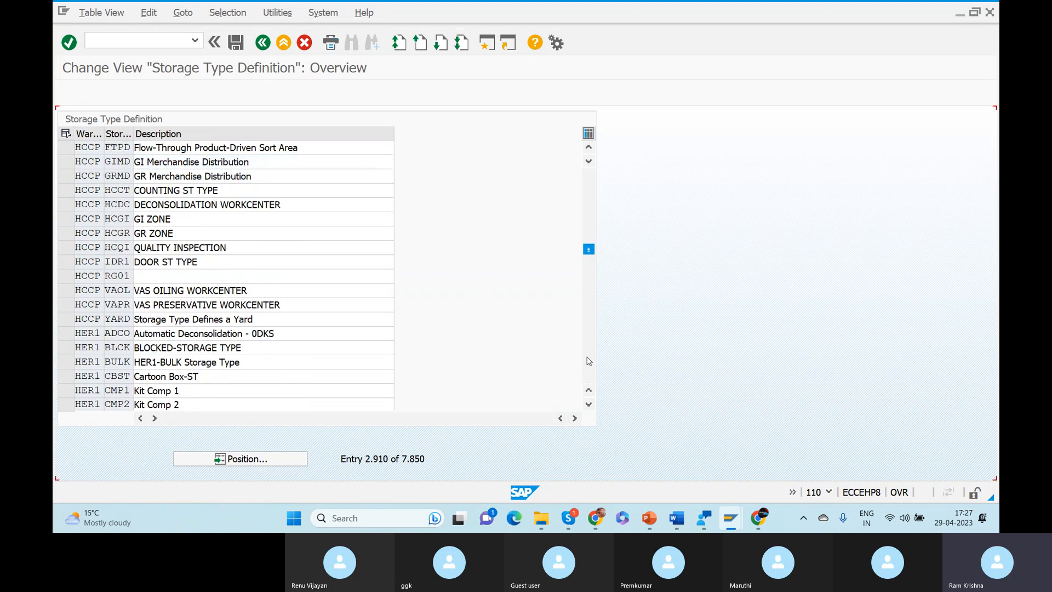
{"action": "scroll", "coordinate": [588, 361], "scroll_direction": "down", "scroll_amount": 4}
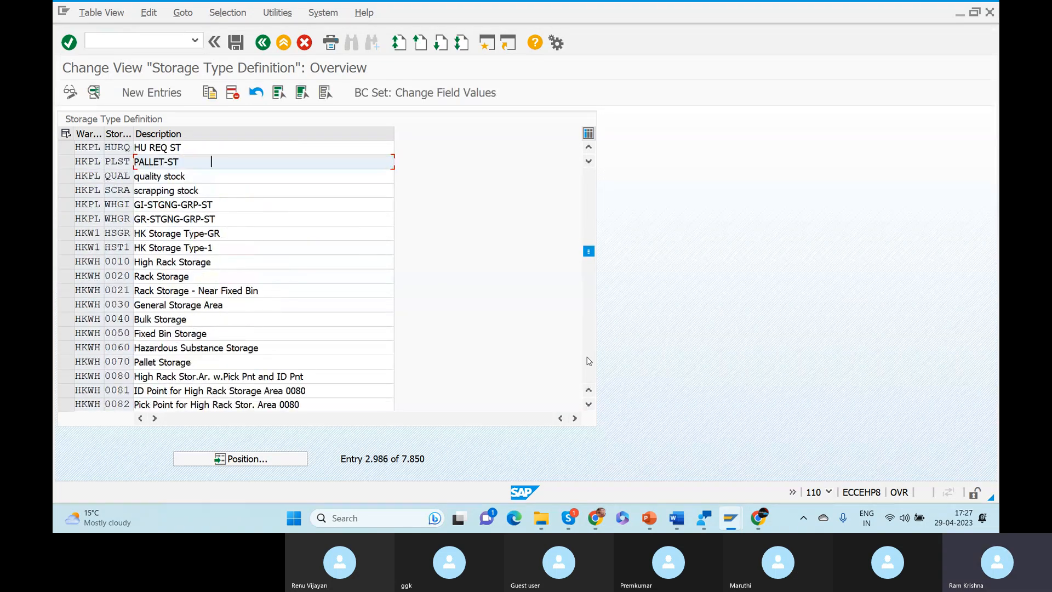
{"action": "scroll", "coordinate": [588, 360], "scroll_direction": "down", "scroll_amount": 2}
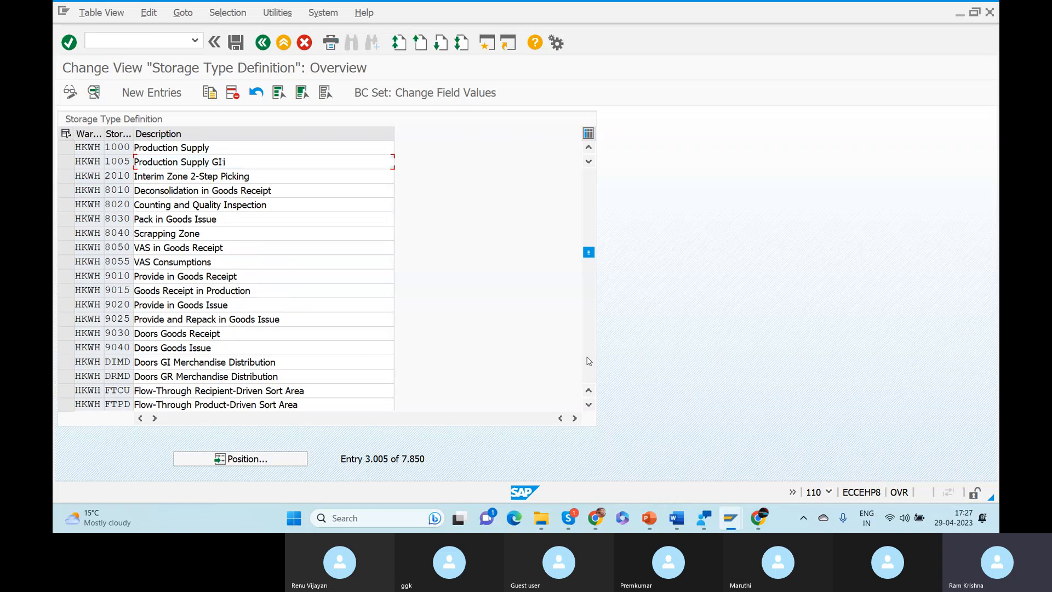
{"action": "scroll", "coordinate": [588, 361], "scroll_direction": "down", "scroll_amount": 1}
{"action": "scroll", "coordinate": [588, 361], "scroll_direction": "down", "scroll_amount": 3}
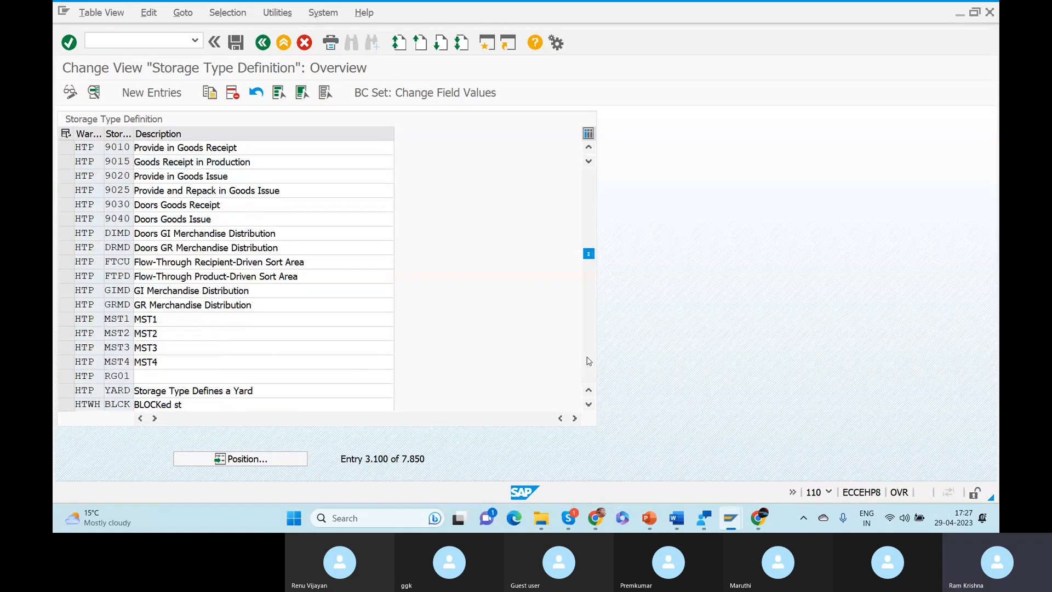
{"action": "scroll", "coordinate": [589, 360], "scroll_direction": "down", "scroll_amount": 2}
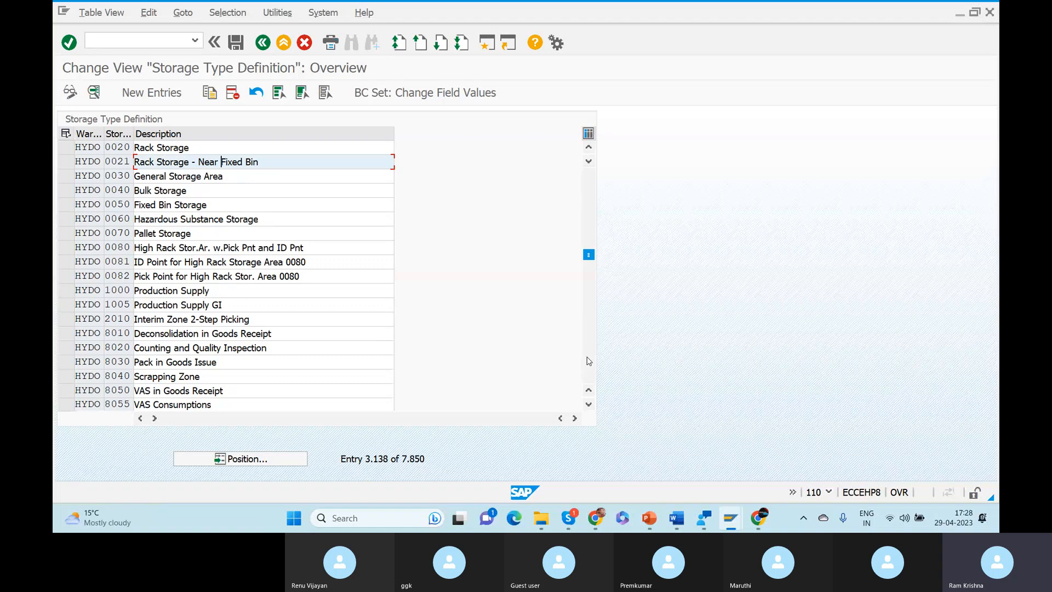
{"action": "scroll", "coordinate": [588, 360], "scroll_direction": "down", "scroll_amount": 2}
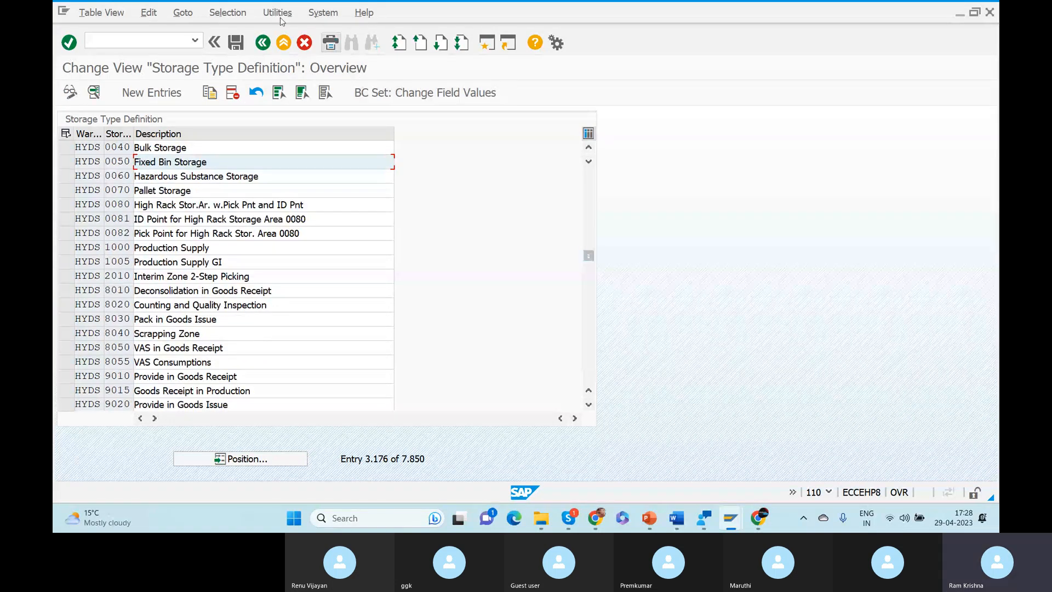
Search the storage types by contents for descriptions matching *Work*
{"action": "left_click", "coordinate": [237, 11]}
{"action": "left_click", "coordinate": [244, 27]}
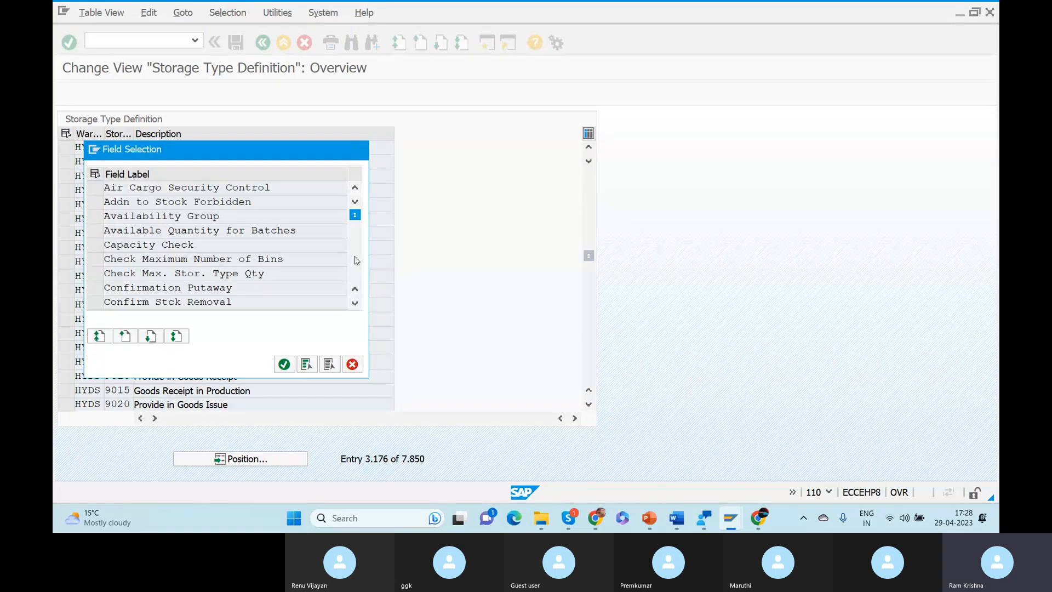
{"action": "scroll", "coordinate": [338, 237], "scroll_direction": "down", "scroll_amount": 5}
{"action": "left_click", "coordinate": [94, 245]}
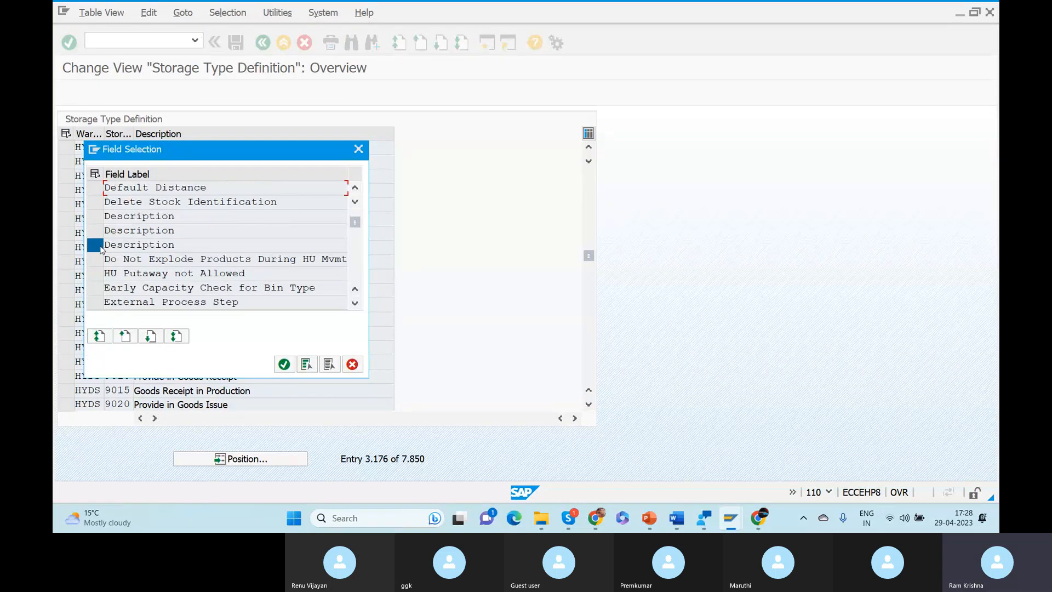
{"action": "left_click", "coordinate": [284, 364]}
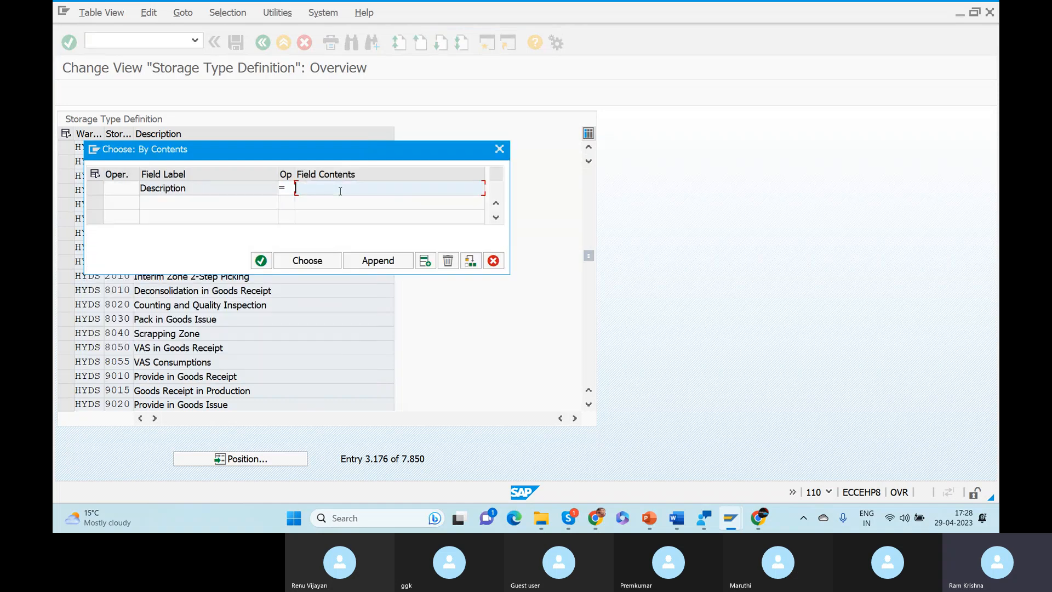
{"action": "type", "text": "*Work*"}
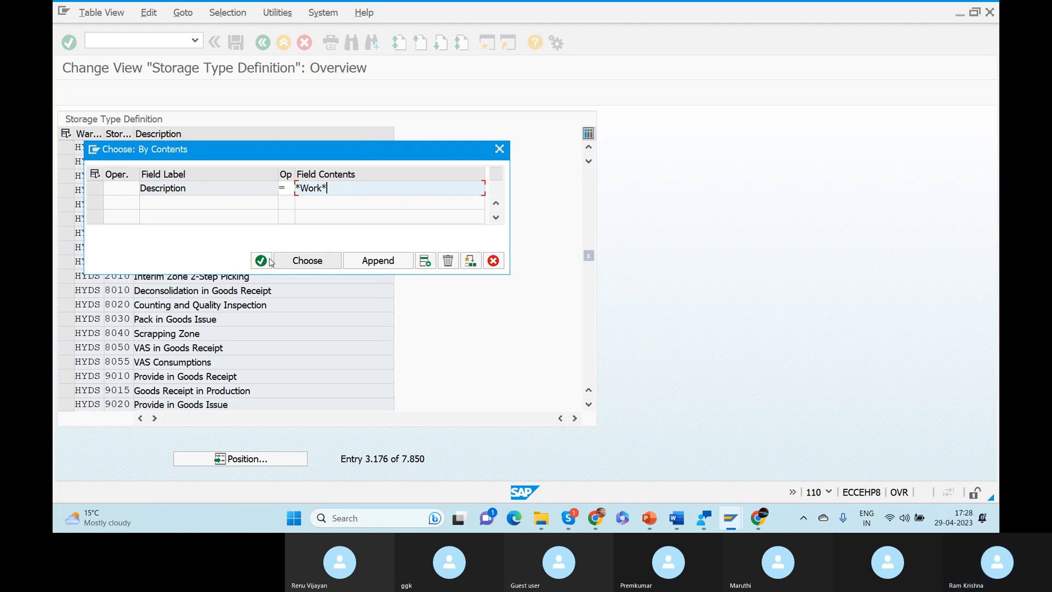
{"action": "left_click", "coordinate": [294, 262]}
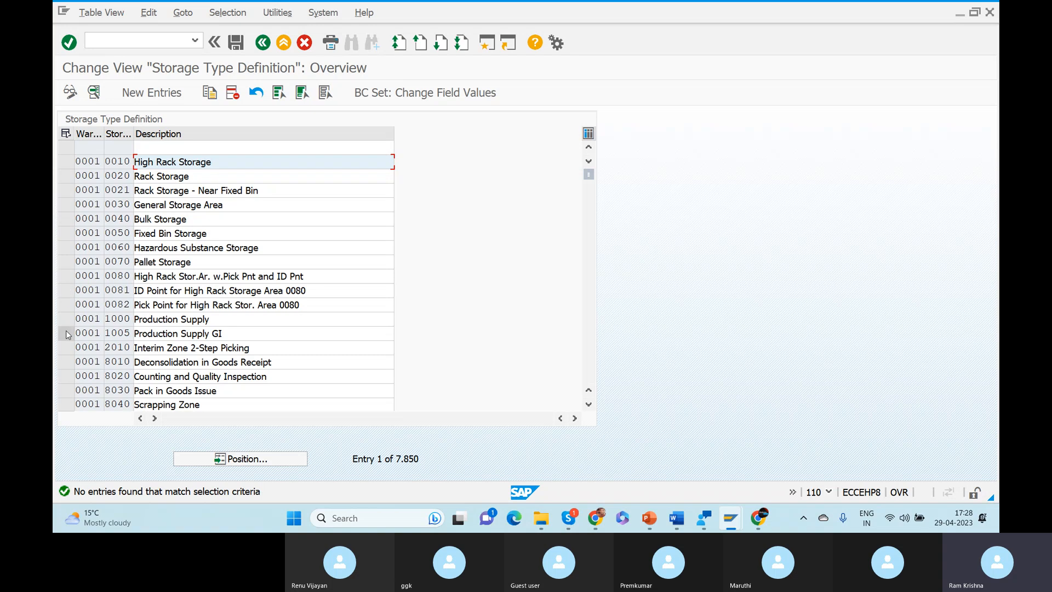
Copy storage type 0081 of warehouse 0001 to warehouse GERW as WC01 with the description Work center
{"action": "left_click", "coordinate": [67, 291]}
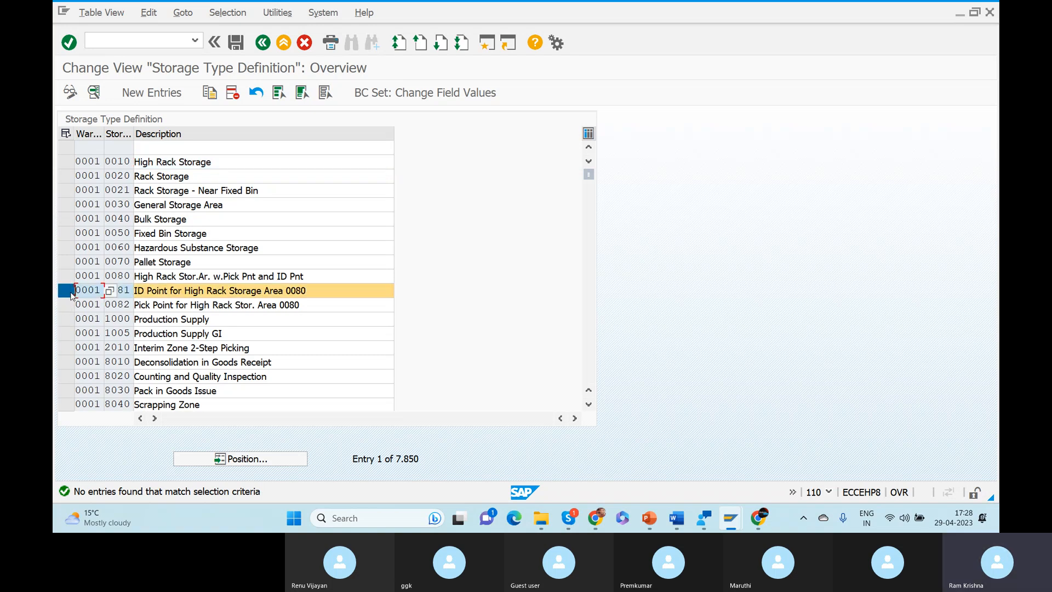
{"action": "left_click", "coordinate": [210, 94]}
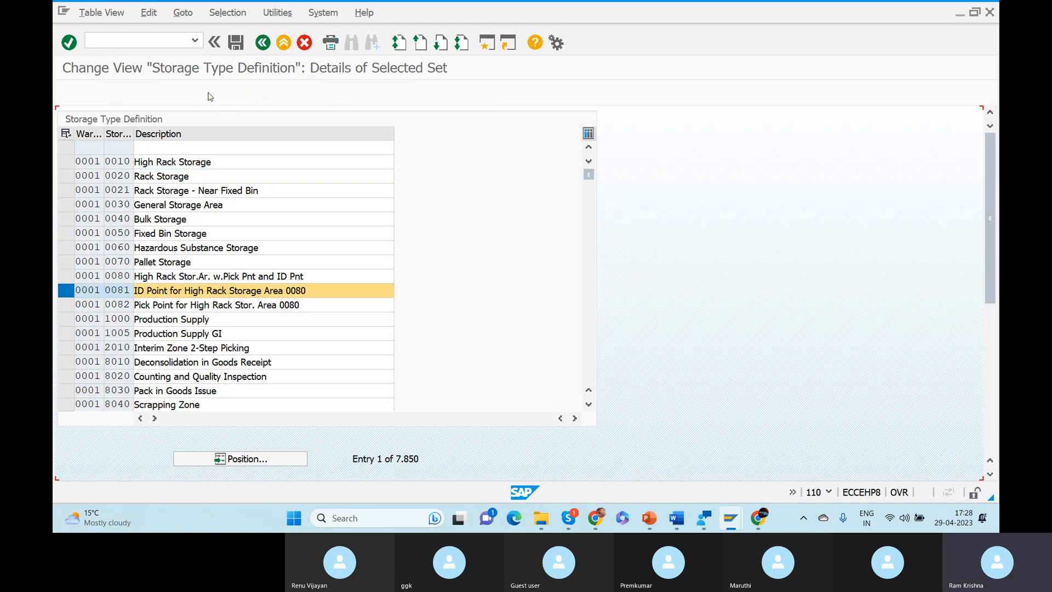
{"action": "type", "text": "GERW"}
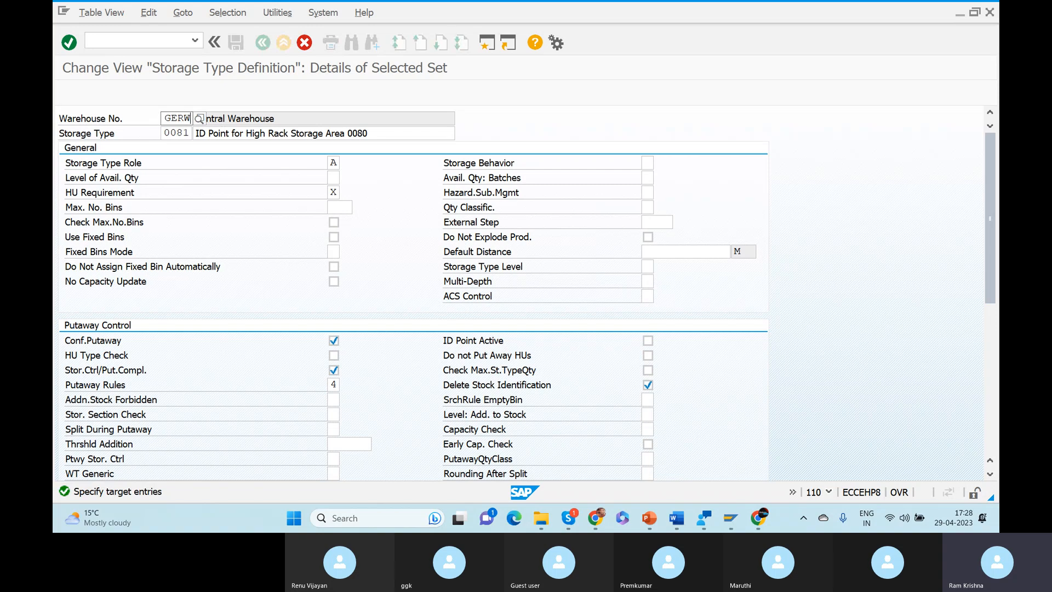
{"action": "left_click", "coordinate": [173, 135]}
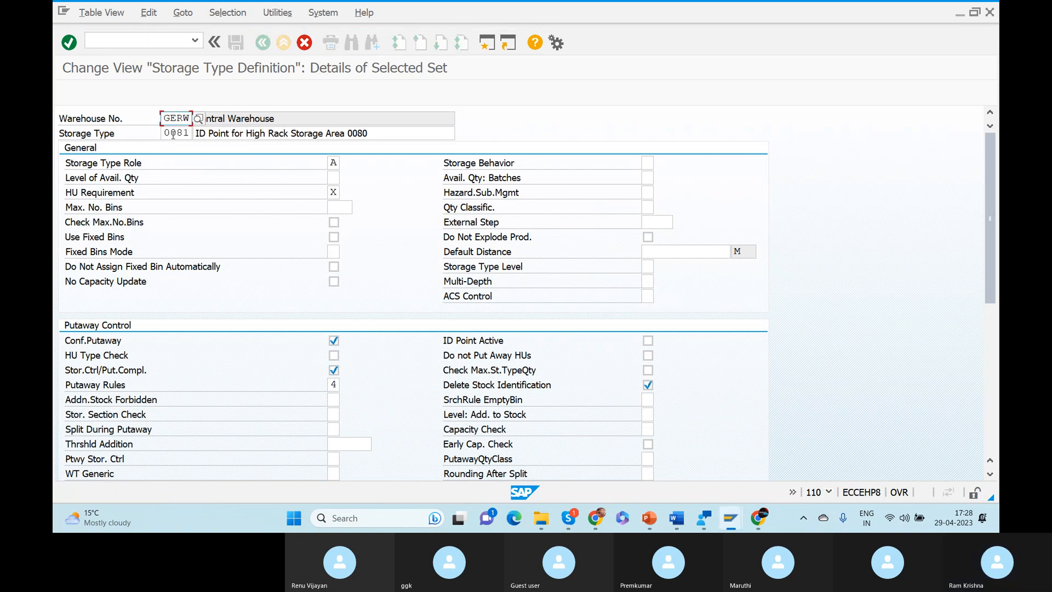
{"action": "key", "text": "Tab"}
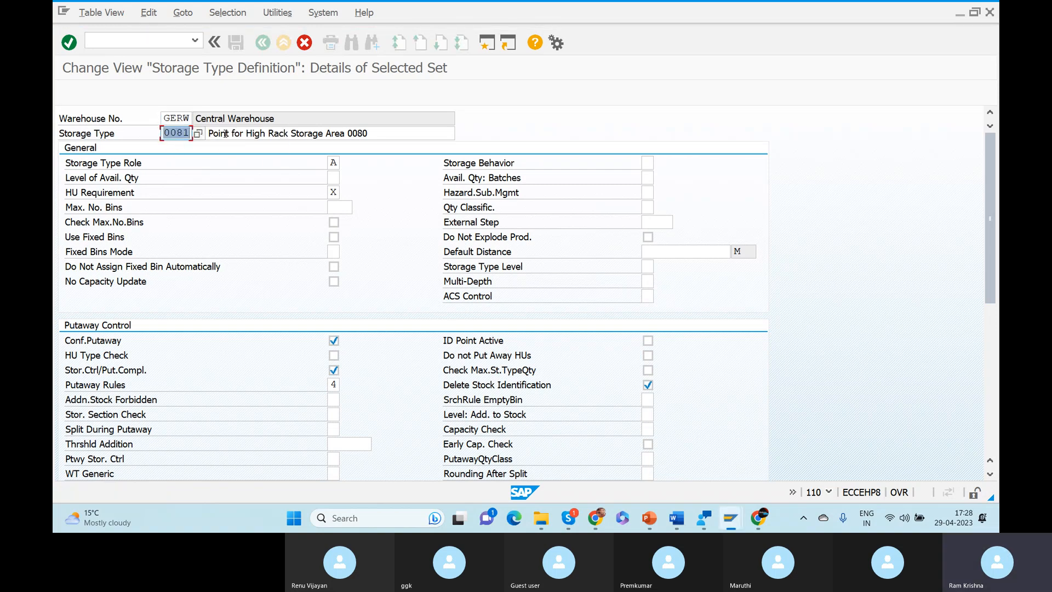
{"action": "type", "text": "WC01"}
{"action": "key", "text": "Tab"}
{"action": "type", "text": "Work center"}
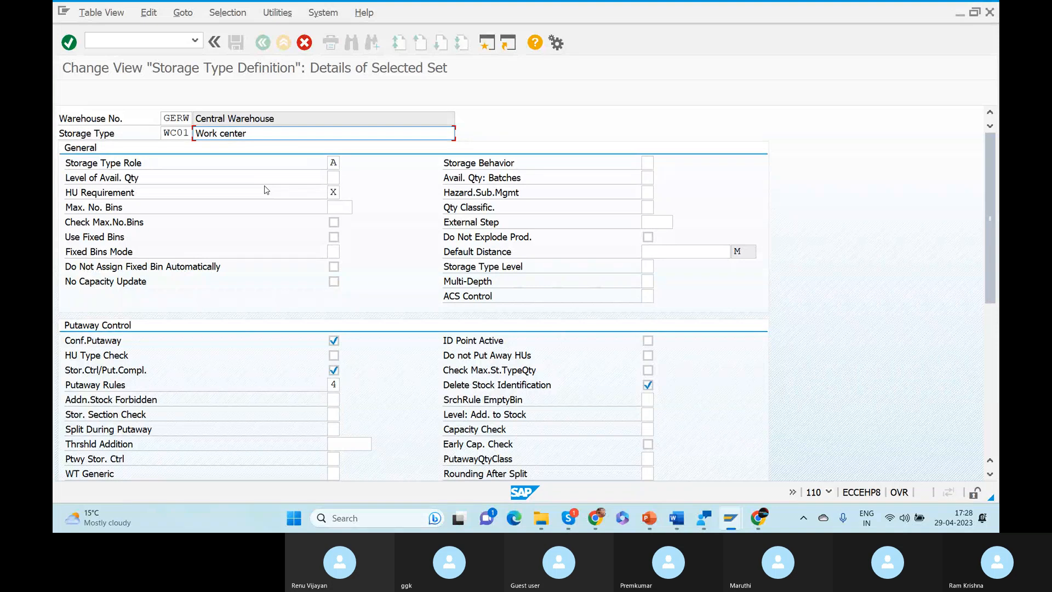
{"action": "key", "text": "Return"}
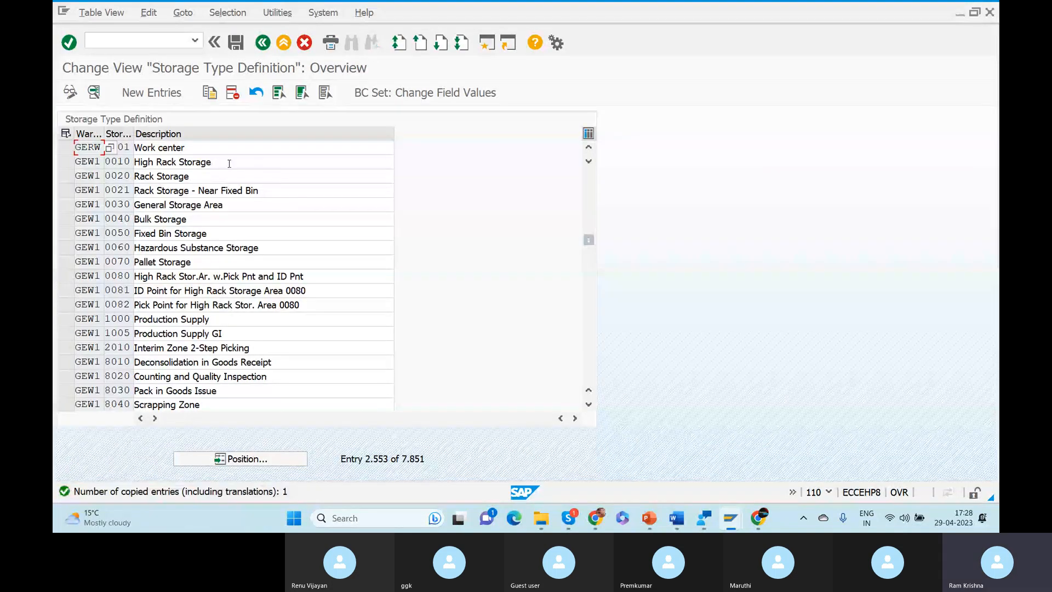
Review the storage types defined for warehouse GERW, marking 0010 High Rack Storage and HIS2 High Rack Storage 2
{"action": "key", "text": "Tab"}
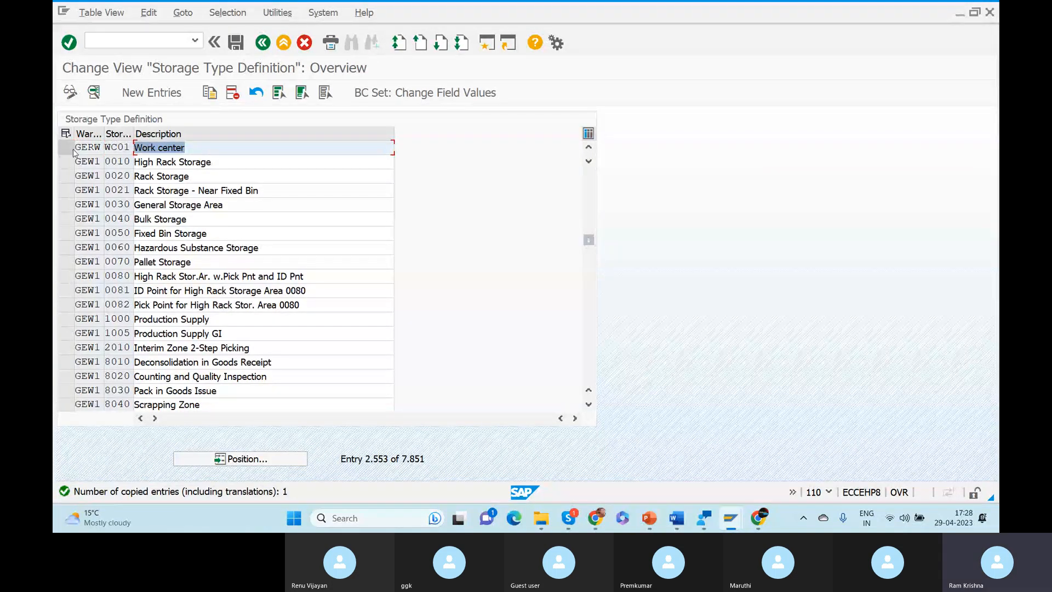
{"action": "left_click", "coordinate": [588, 147]}
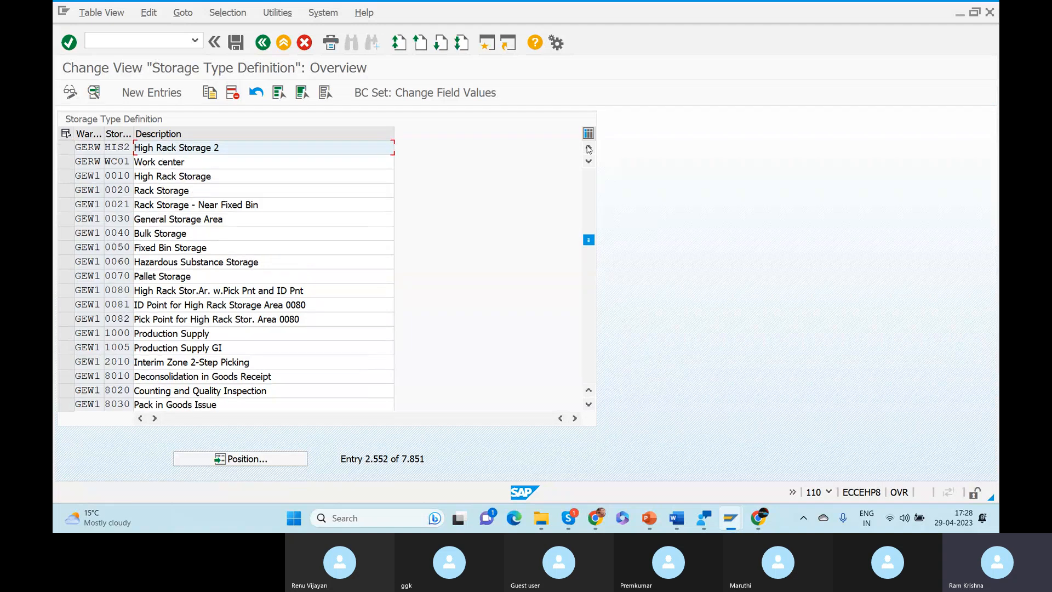
{"action": "left_click", "coordinate": [588, 148]}
{"action": "left_click", "coordinate": [589, 148]}
{"action": "left_click", "coordinate": [589, 148]}
{"action": "left_click", "coordinate": [588, 148]}
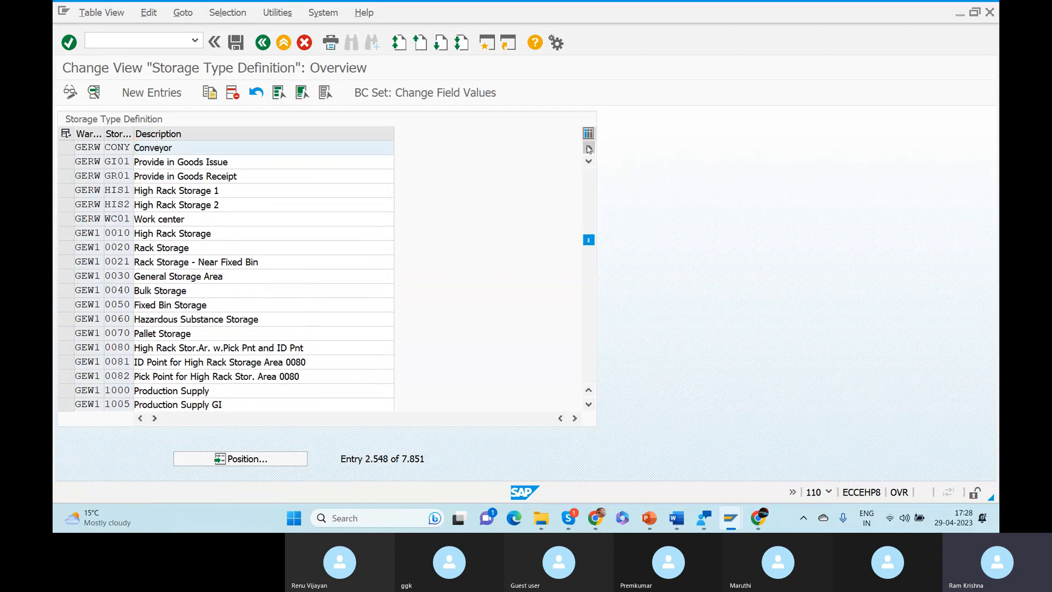
{"action": "left_click", "coordinate": [588, 148]}
{"action": "left_click", "coordinate": [589, 148]}
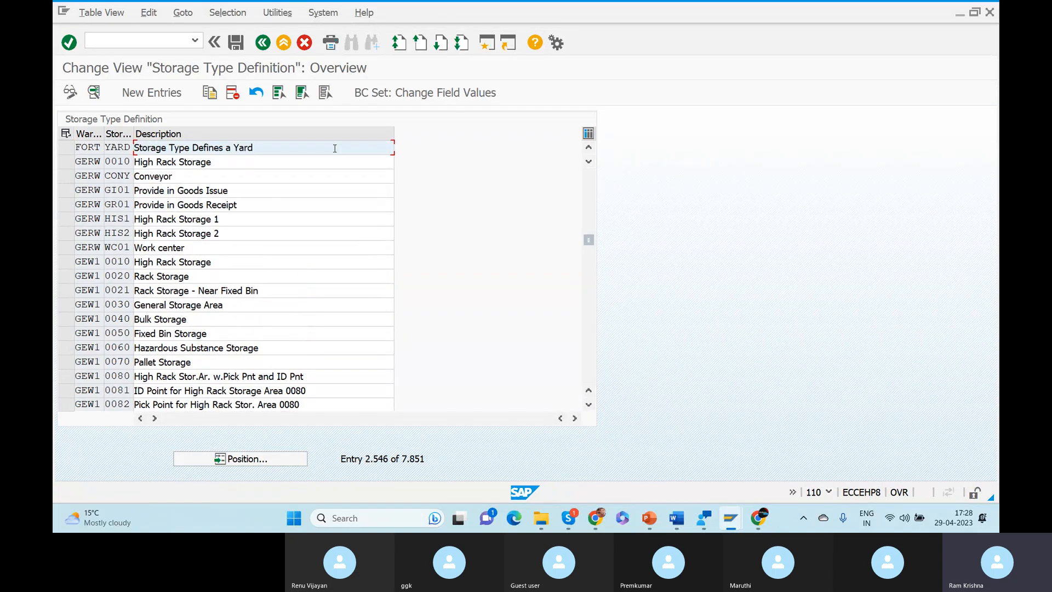
{"action": "left_click", "coordinate": [68, 163]}
{"action": "left_click", "coordinate": [70, 234]}
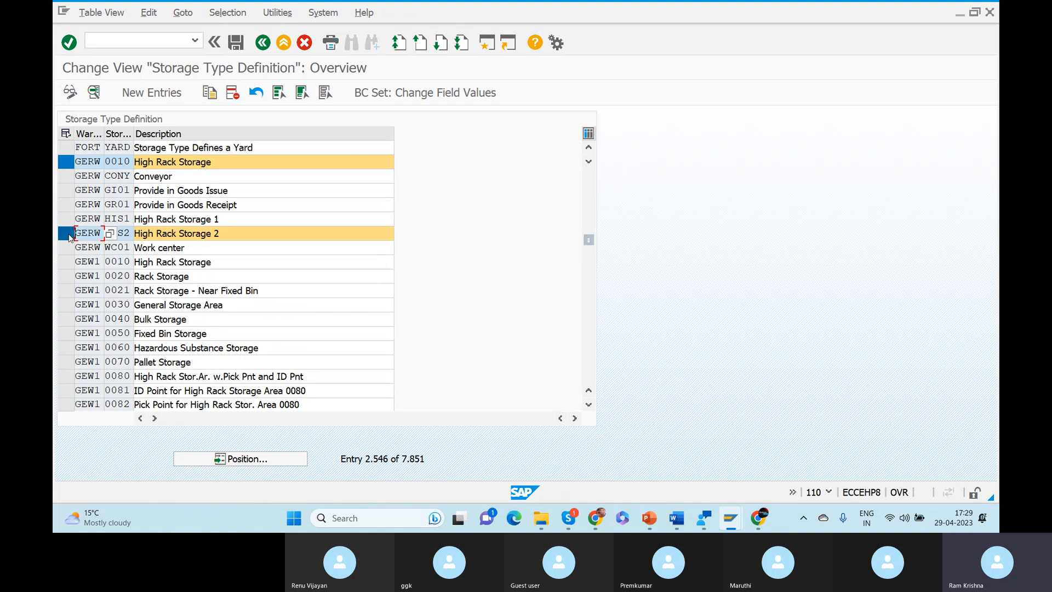
Copy storage type DIMD Doors GI Merchandise Distribution of warehouse GEW1 to warehouse GERW, keeping the code DIMD
{"action": "key", "text": "alt+Tab"}
{"action": "left_click", "coordinate": [590, 330]}
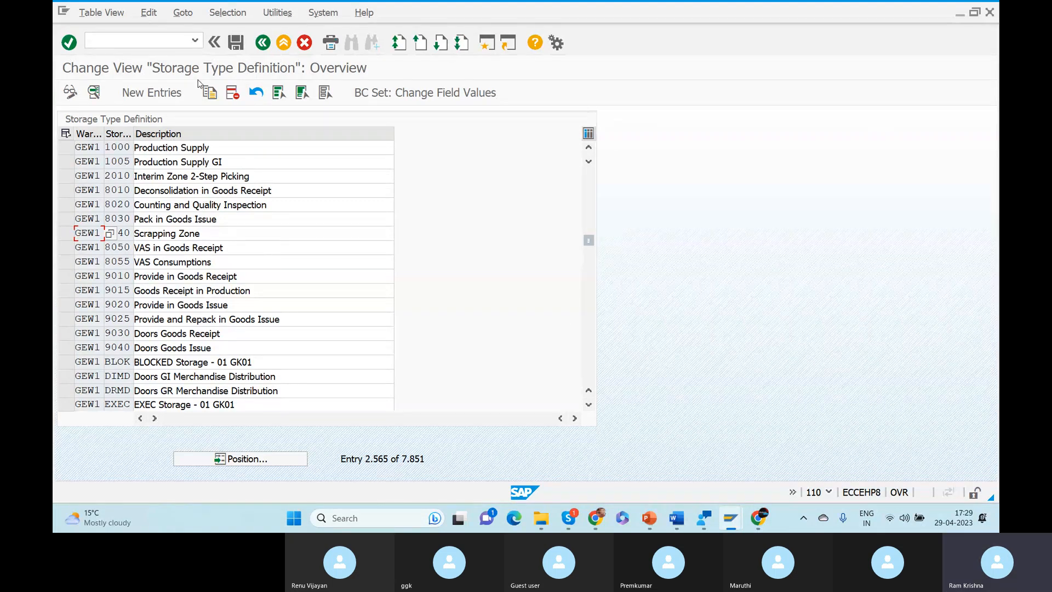
{"action": "left_click", "coordinate": [68, 378]}
{"action": "left_click", "coordinate": [209, 97]}
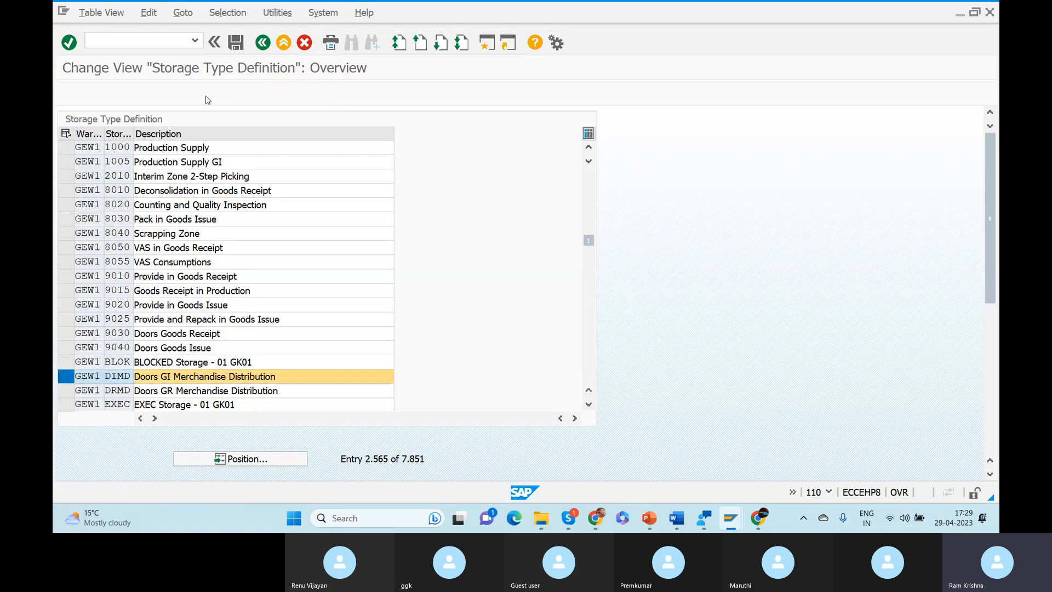
{"action": "type", "text": "GERW"}
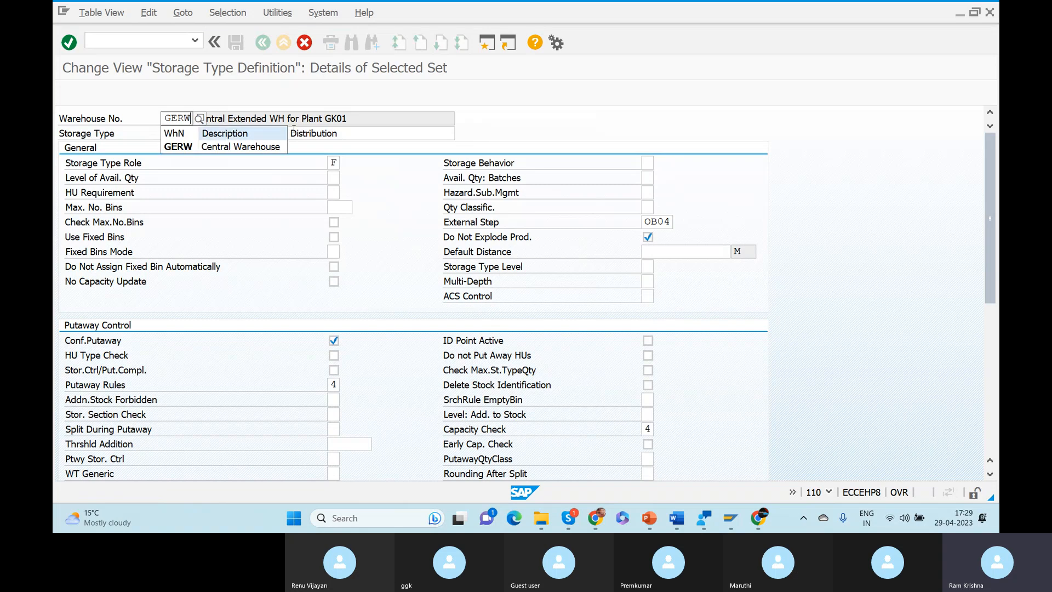
{"action": "key", "text": "Return"}
{"action": "key", "text": "Return"}
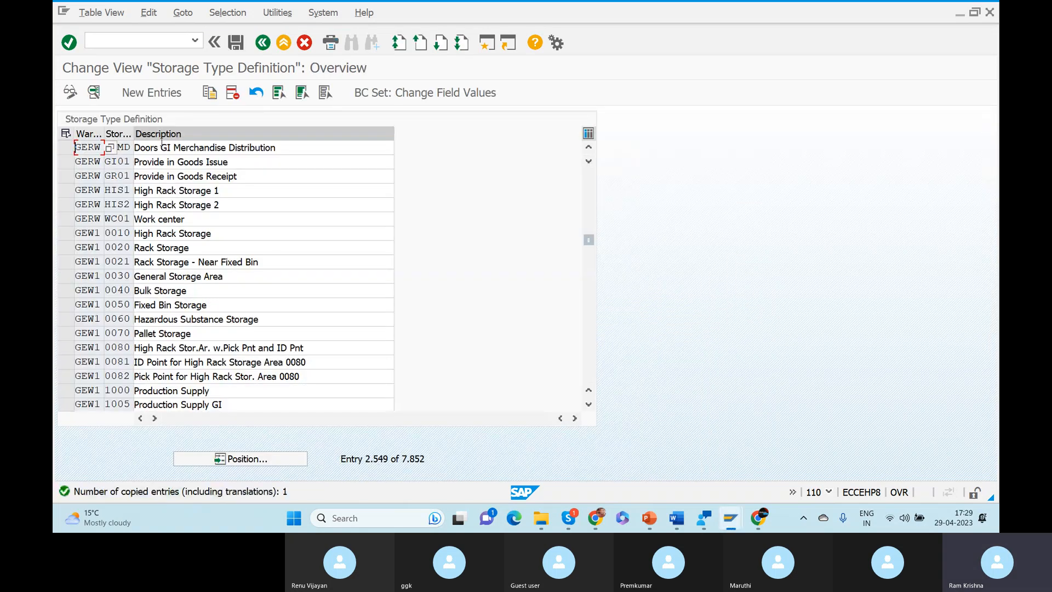
Review the storage types defined for warehouse GERW from High Rack Storage to Work center, marking 0010 and WC01
{"action": "left_click", "coordinate": [589, 148]}
{"action": "left_click", "coordinate": [588, 147]}
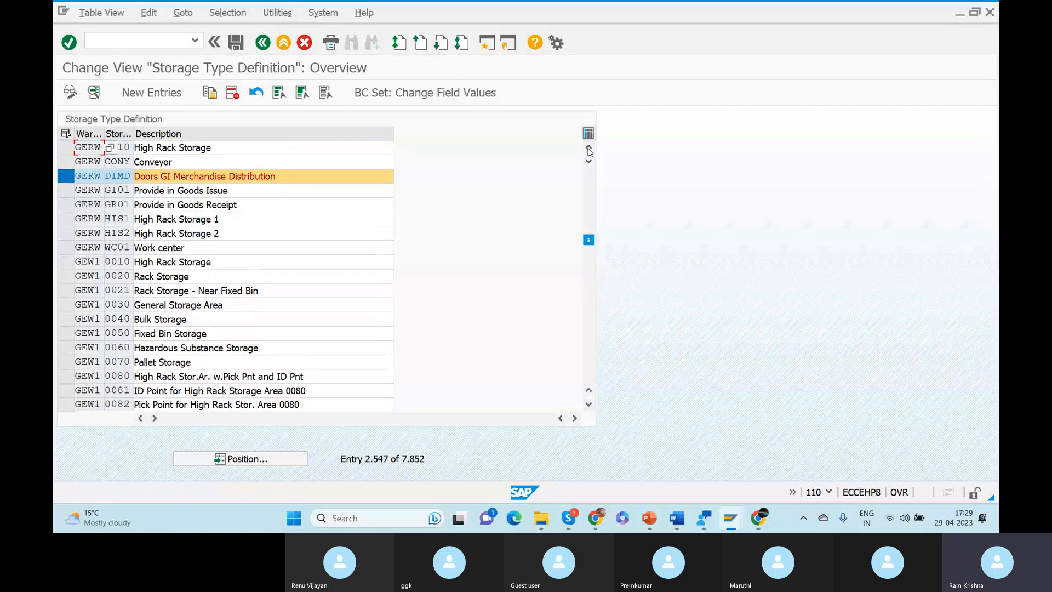
{"action": "left_click", "coordinate": [589, 147]}
{"action": "left_click", "coordinate": [588, 148]}
{"action": "left_click", "coordinate": [65, 176]}
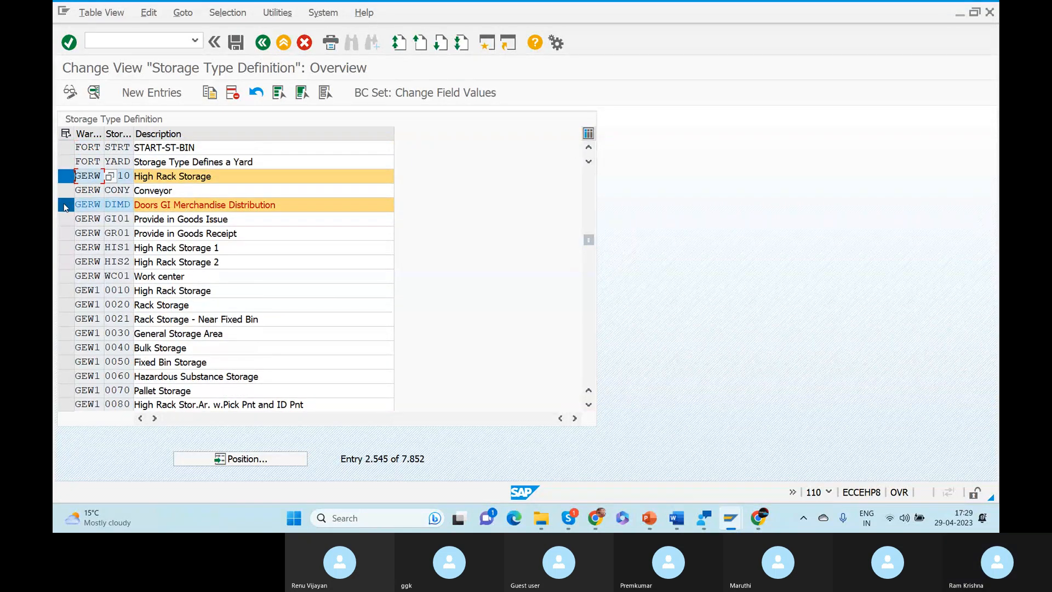
{"action": "left_click", "coordinate": [65, 205]}
{"action": "left_click", "coordinate": [66, 276]}
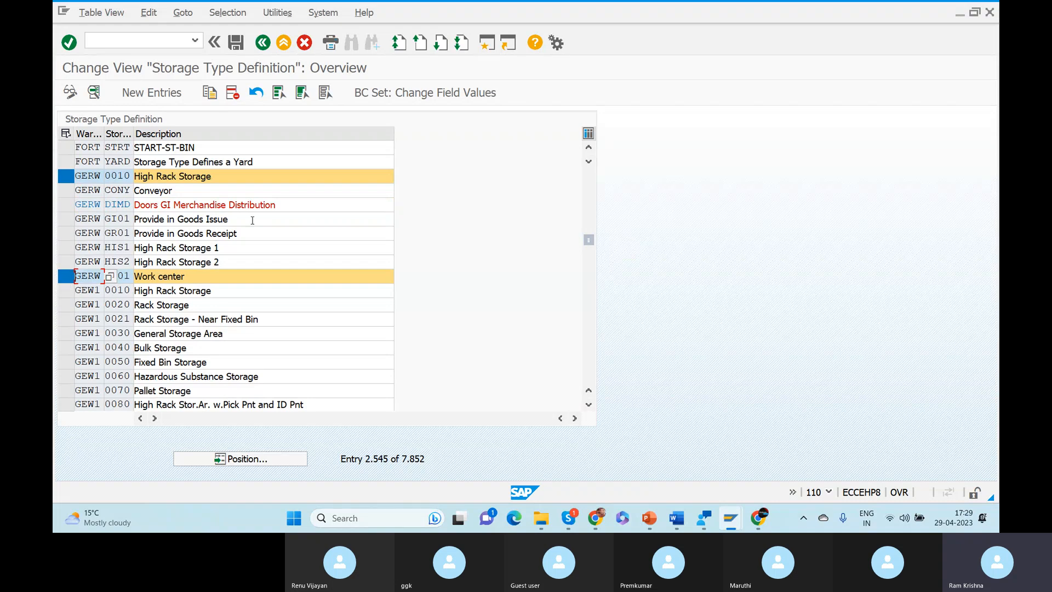
{"action": "left_click_drag", "start_coordinate": [237, 177], "coordinate": [57, 179]}
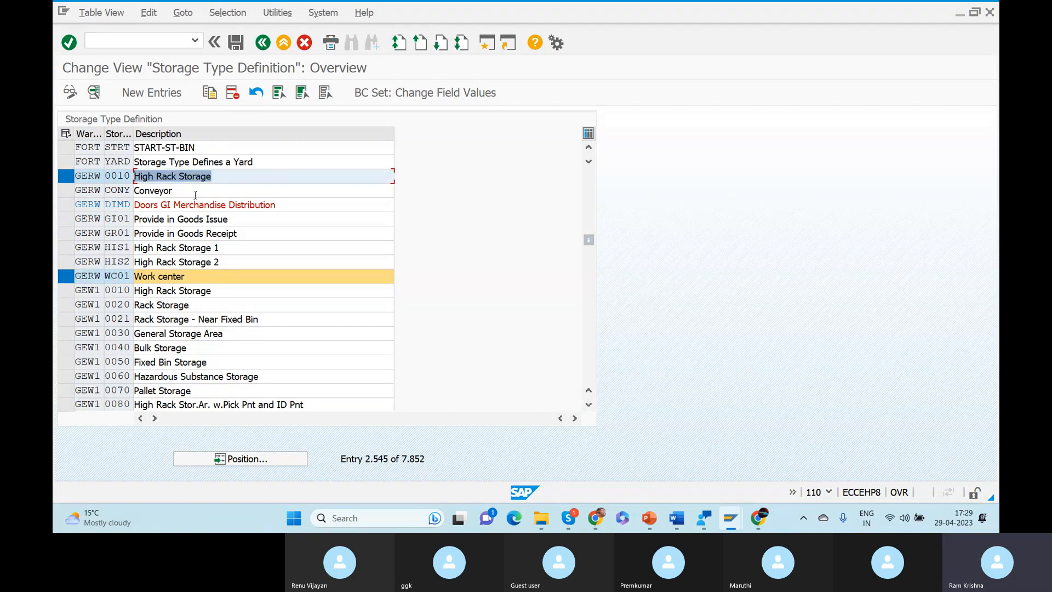
{"action": "left_click_drag", "start_coordinate": [195, 195], "coordinate": [105, 195]}
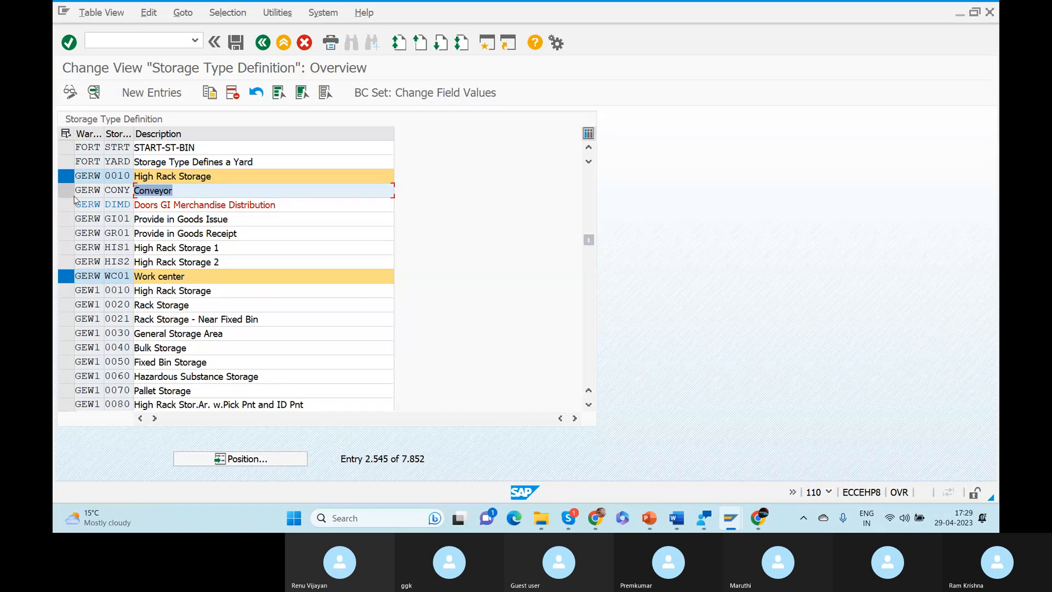
{"action": "left_click_drag", "start_coordinate": [287, 206], "coordinate": [55, 225]}
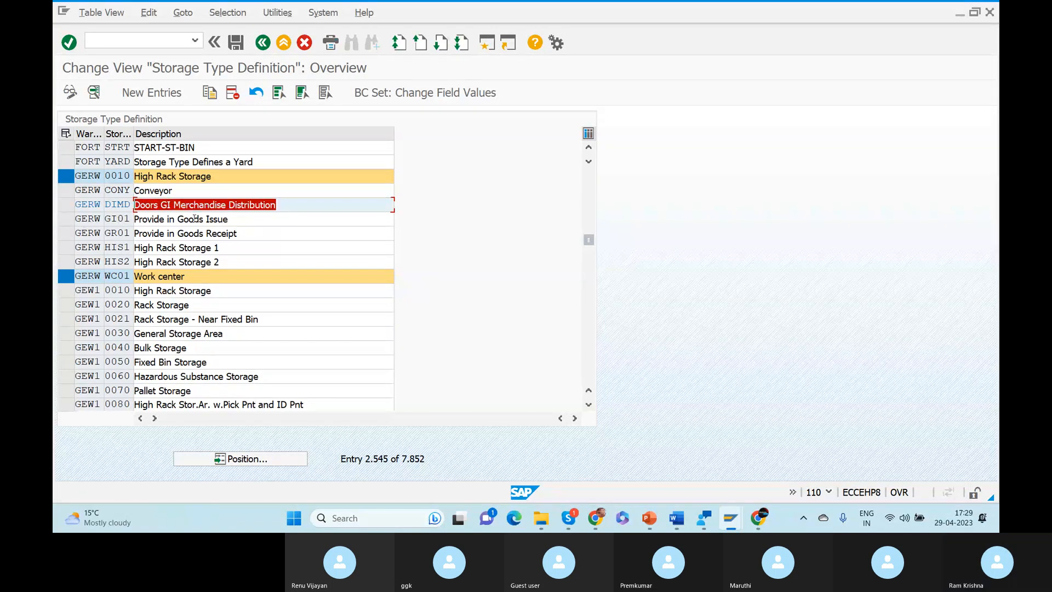
{"action": "left_click_drag", "start_coordinate": [241, 219], "coordinate": [73, 234]}
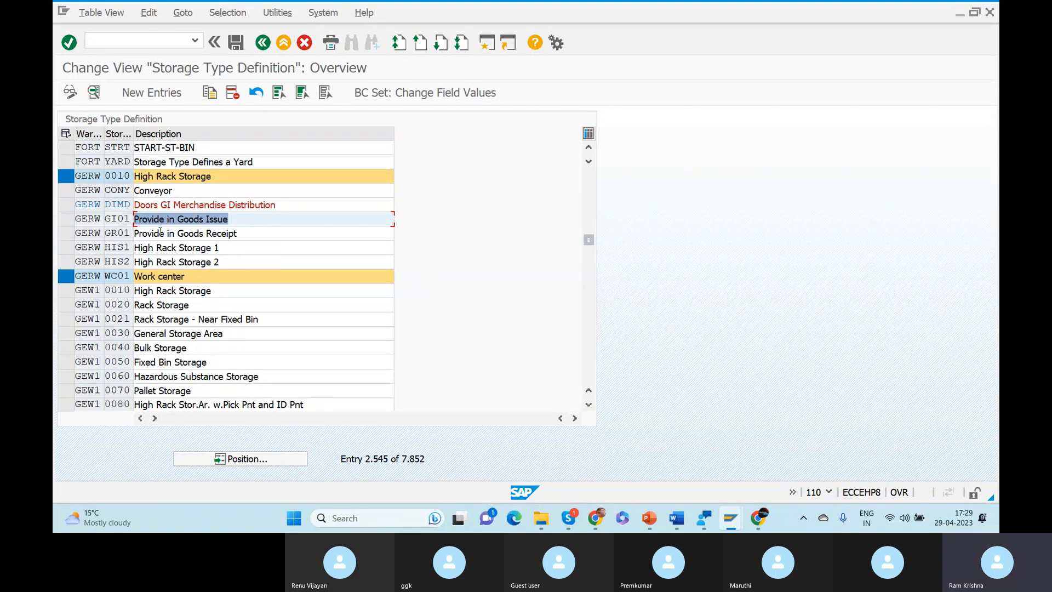
{"action": "left_click_drag", "start_coordinate": [251, 233], "coordinate": [54, 240]}
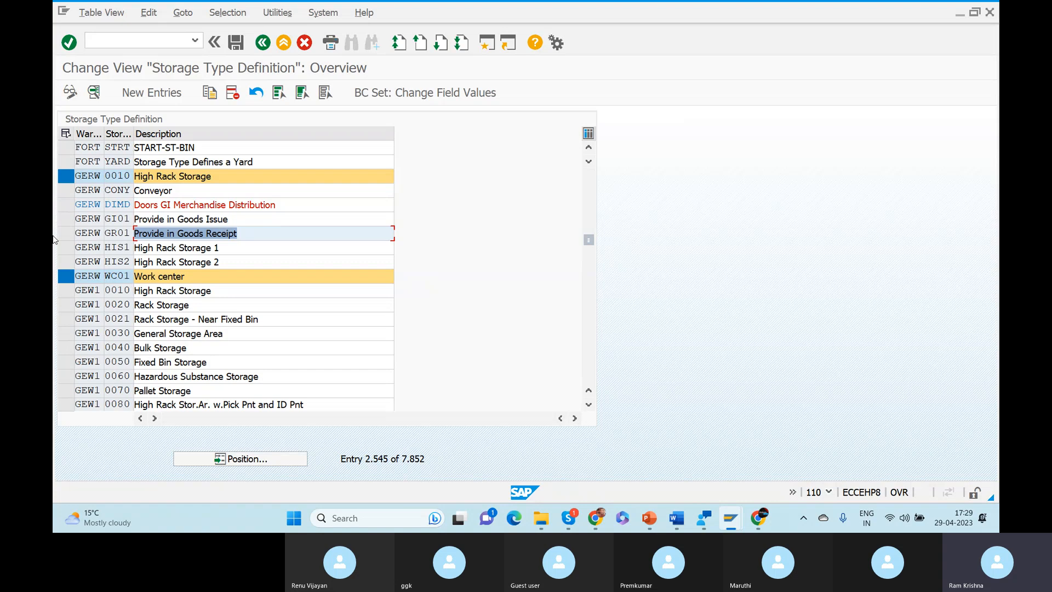
{"action": "left_click_drag", "start_coordinate": [221, 248], "coordinate": [96, 257]}
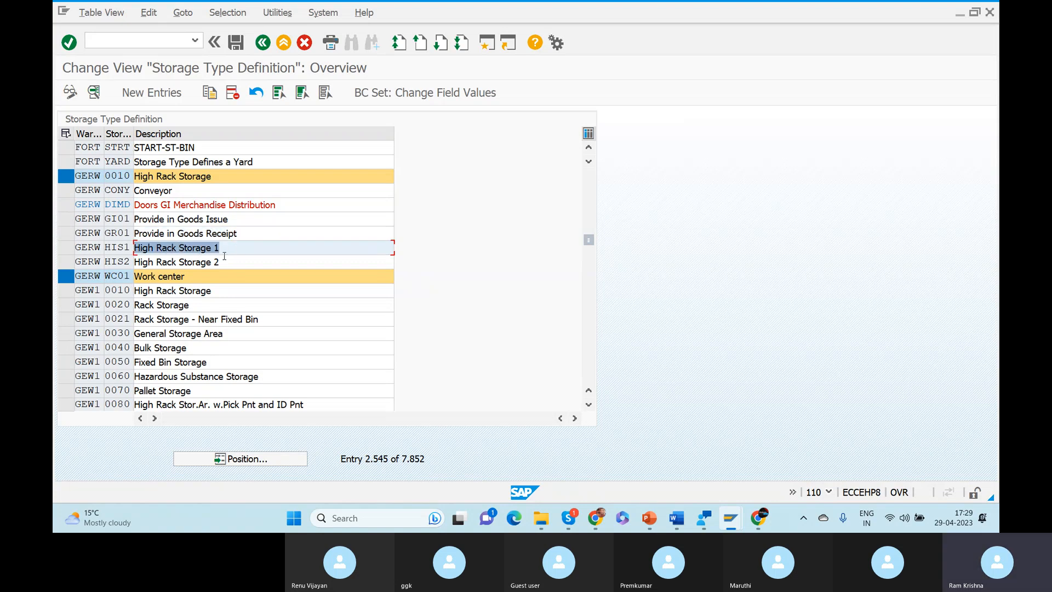
{"action": "left_click_drag", "start_coordinate": [222, 262], "coordinate": [93, 269]}
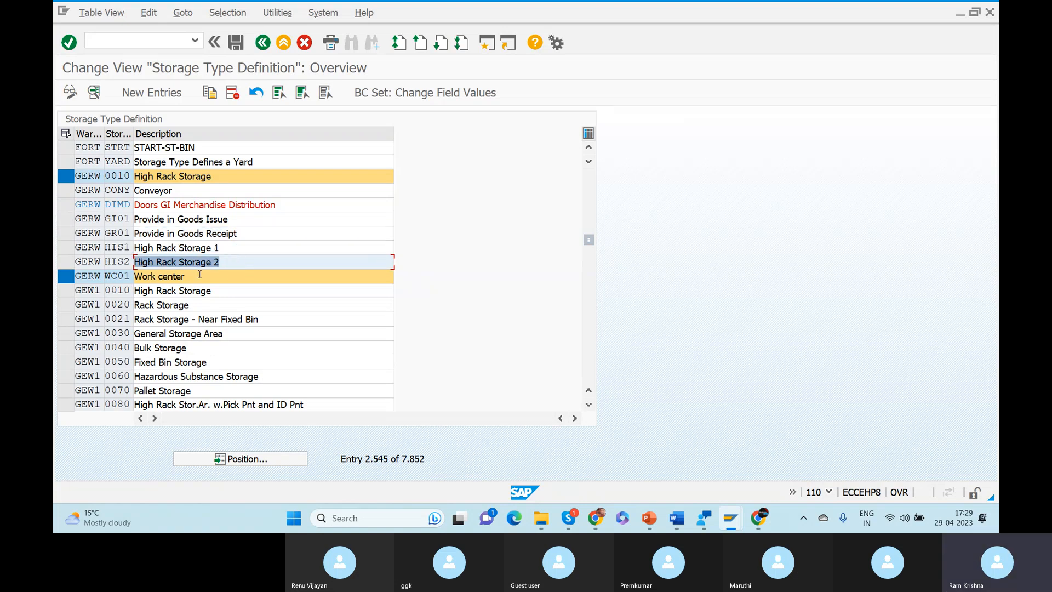
{"action": "left_click_drag", "start_coordinate": [185, 277], "coordinate": [81, 285]}
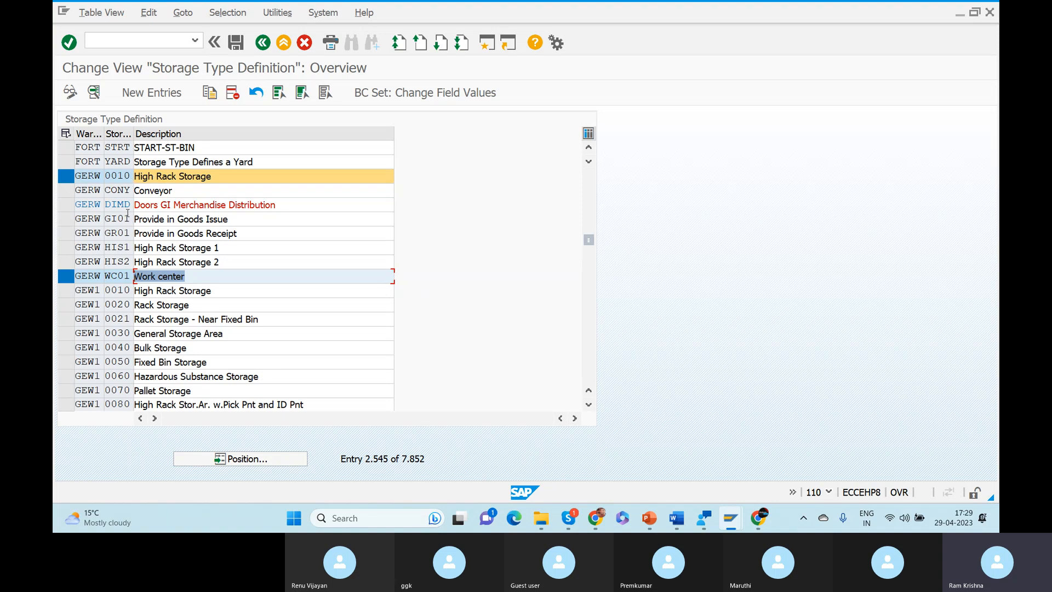
Switch to PowerPoint and examine the staging areas, Storage Type 1 and 2 and the Production area on the warehouse layout slide
{"action": "key", "text": "alt+Tab"}
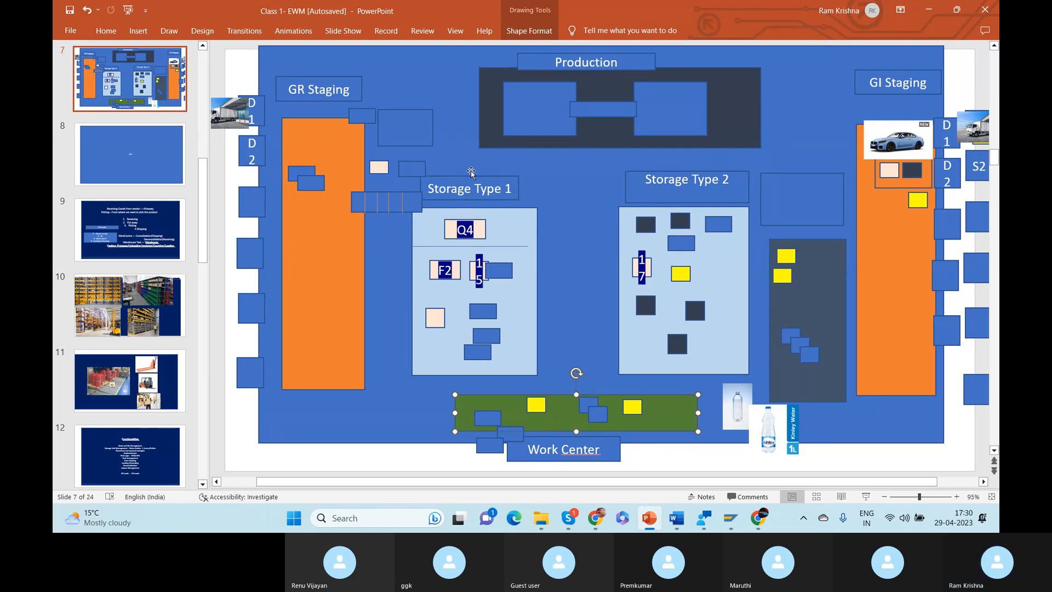
{"action": "left_click", "coordinate": [321, 252]}
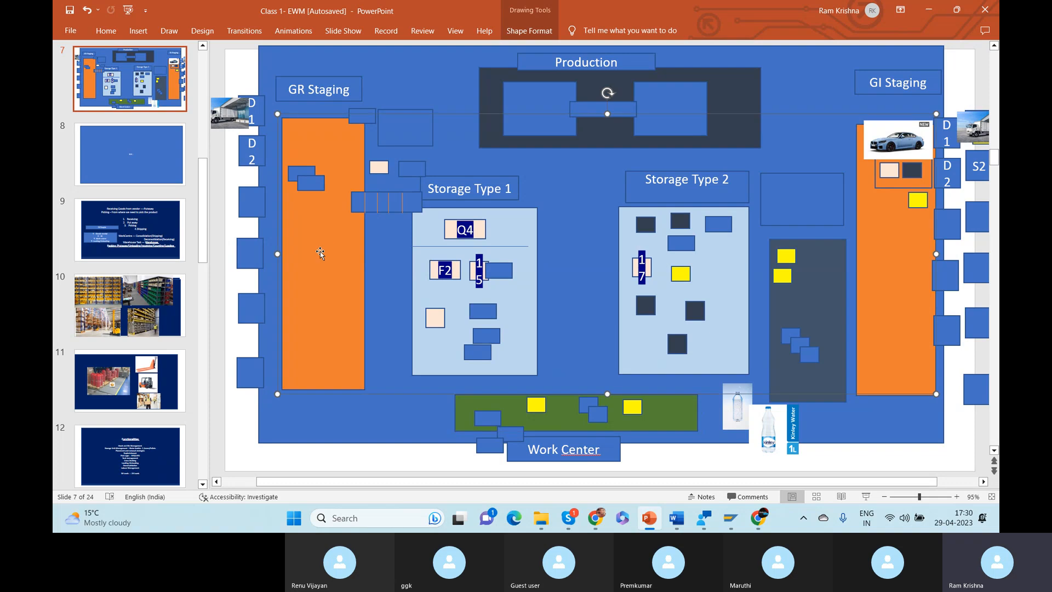
{"action": "left_click", "coordinate": [271, 200]}
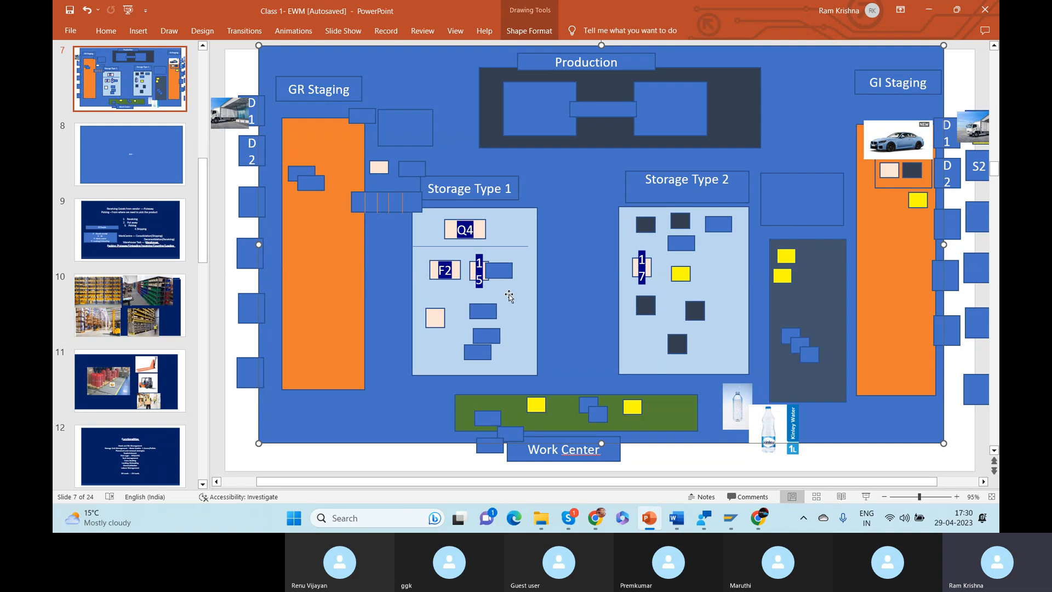
{"action": "left_click", "coordinate": [509, 294]}
{"action": "left_click", "coordinate": [645, 337]}
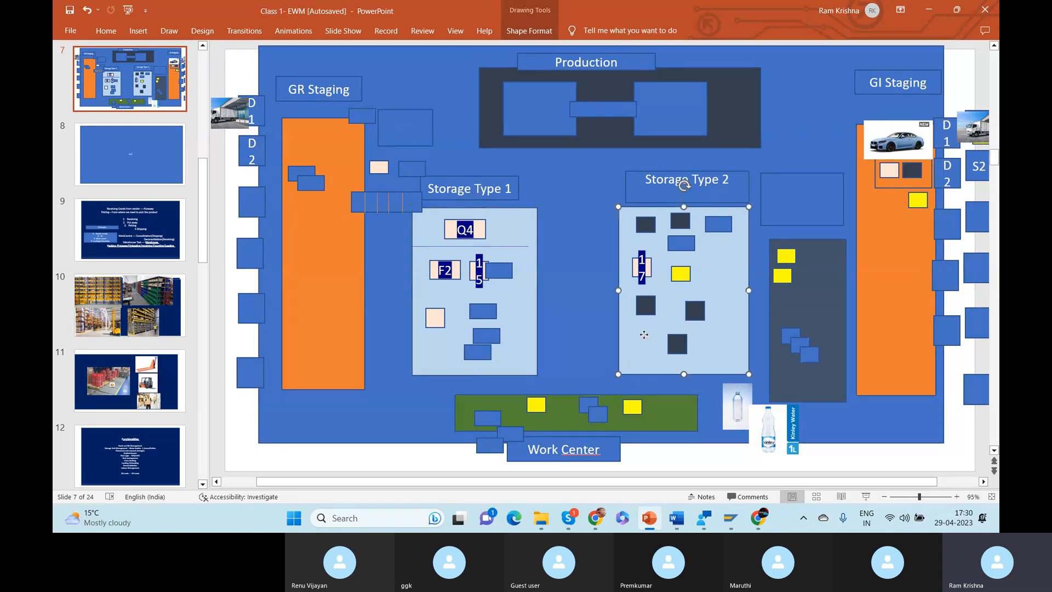
{"action": "left_click", "coordinate": [594, 135]}
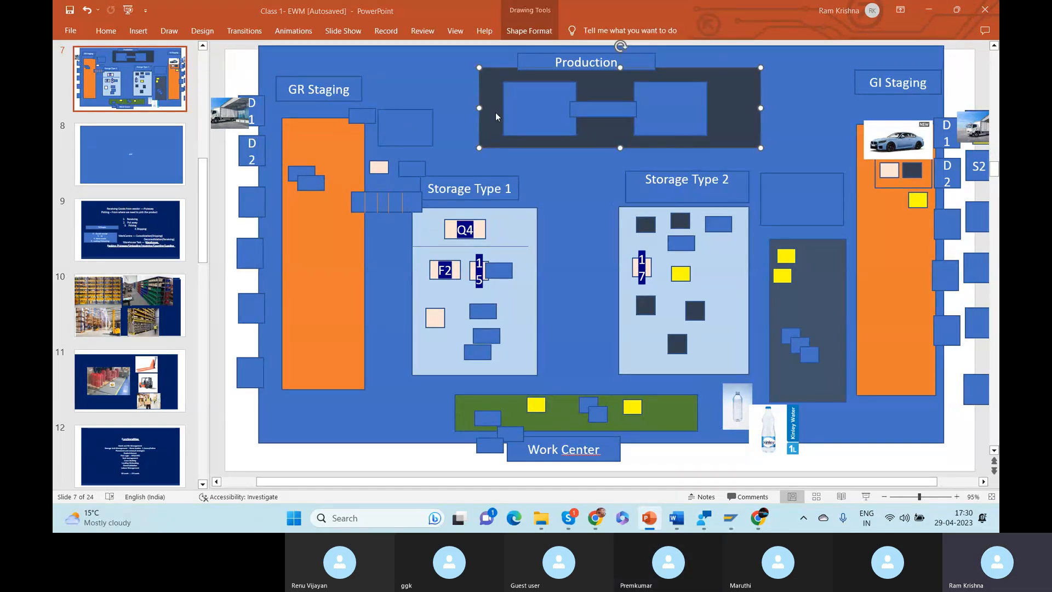
Return to SAP, unmark WC01 and look through the storage types beyond warehouse GERW for a production supply type to use as a copy template
{"action": "key", "text": "alt+Tab"}
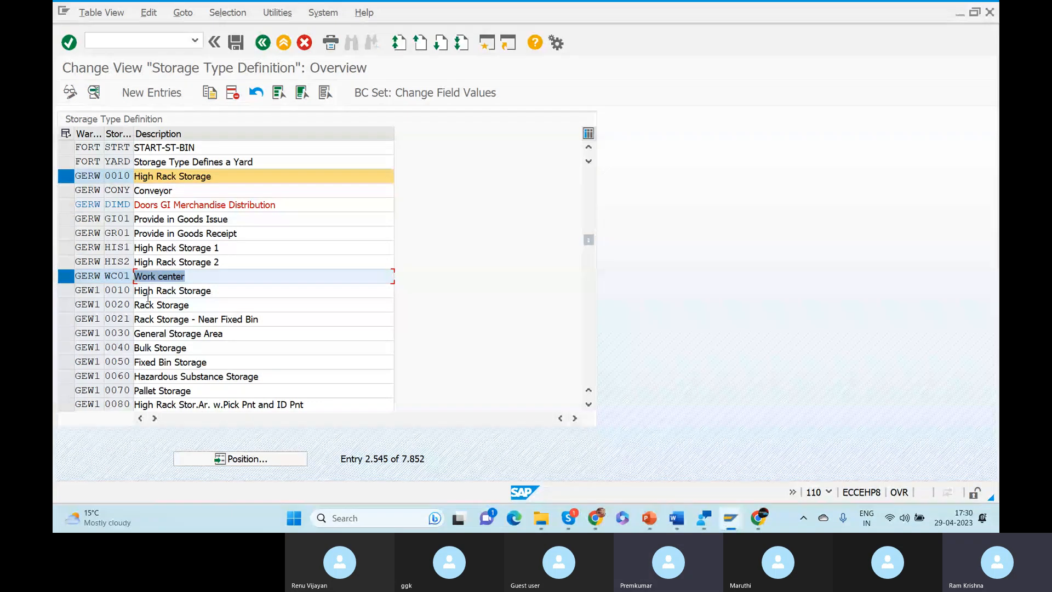
{"action": "left_click", "coordinate": [66, 279]}
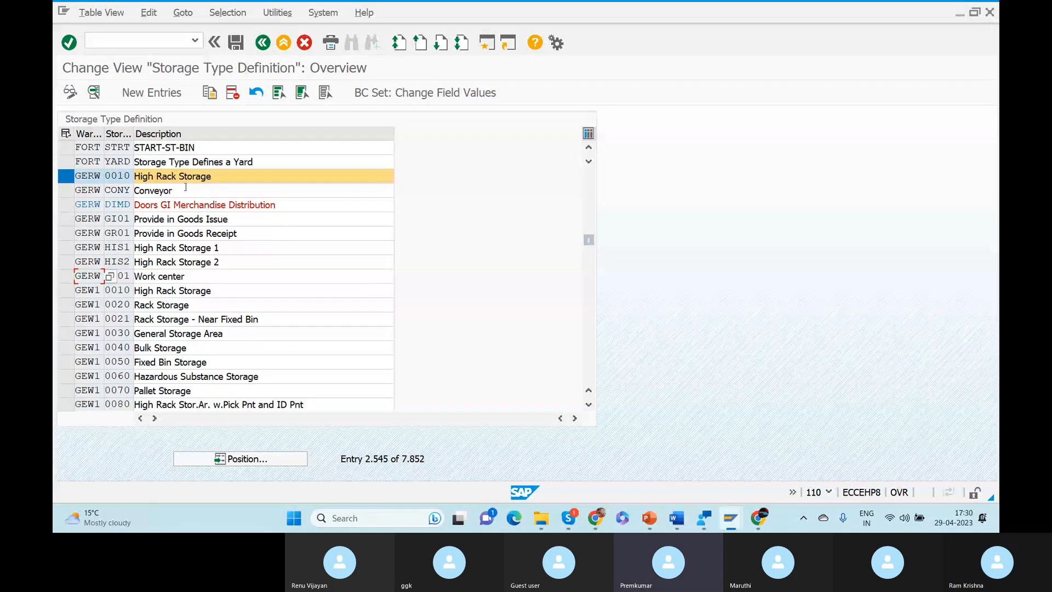
{"action": "double_click", "coordinate": [185, 187]}
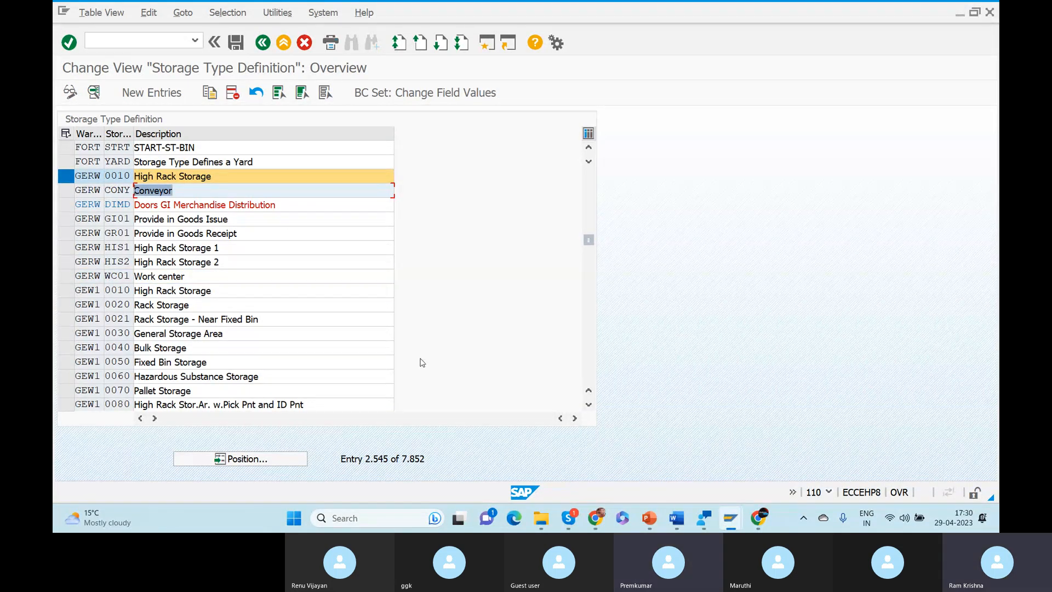
{"action": "left_click", "coordinate": [591, 344]}
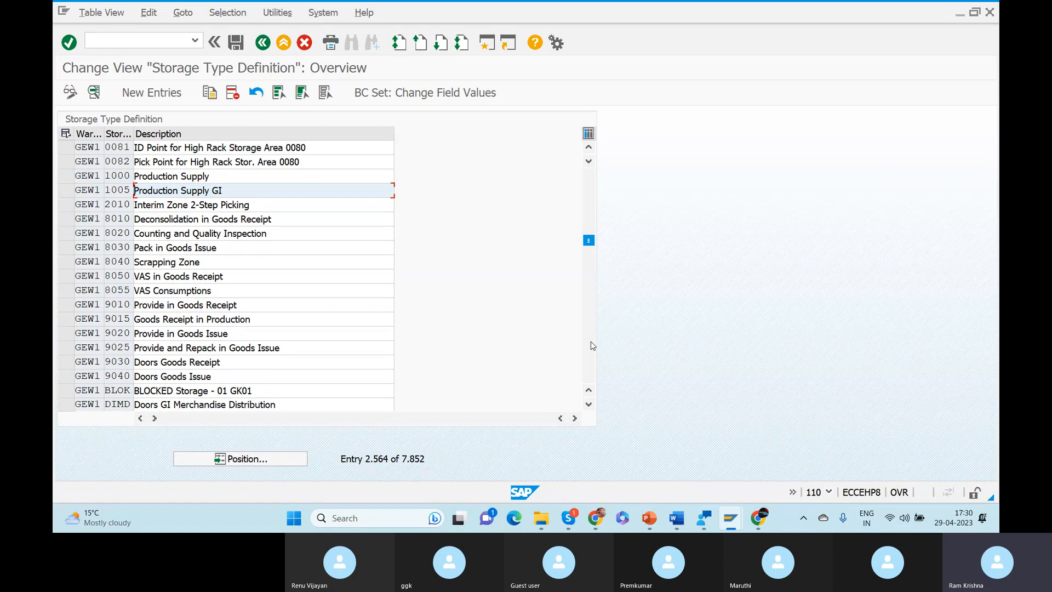
{"action": "left_click", "coordinate": [590, 346]}
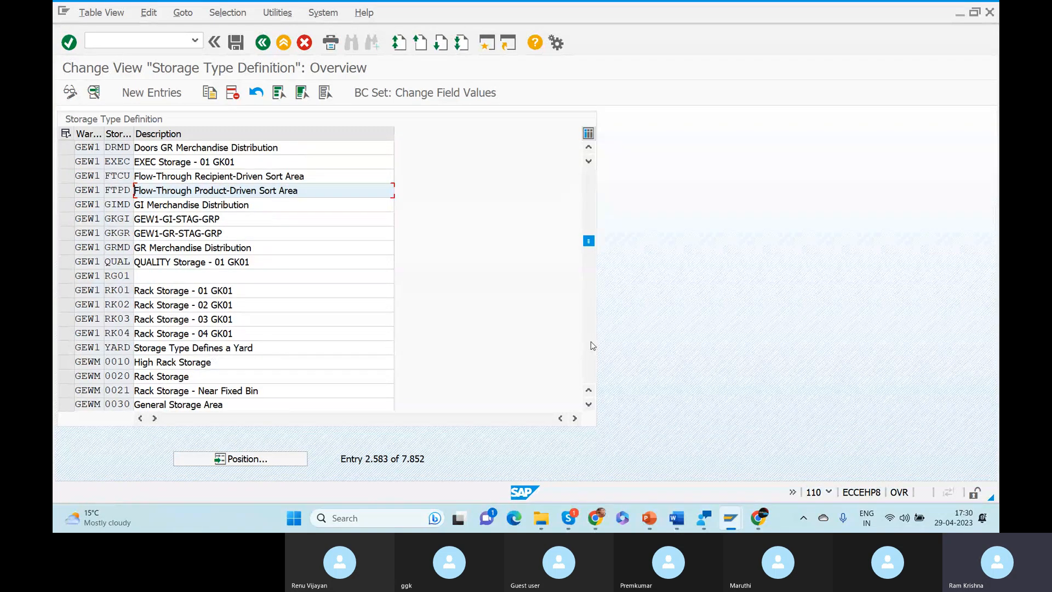
{"action": "left_click", "coordinate": [591, 346]}
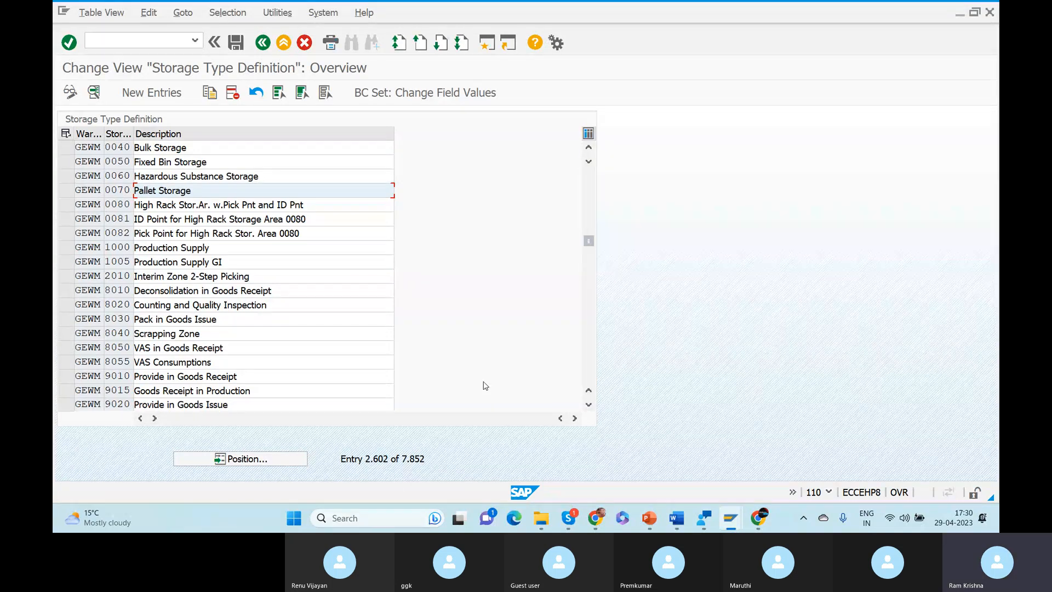
{"action": "left_click", "coordinate": [590, 355]}
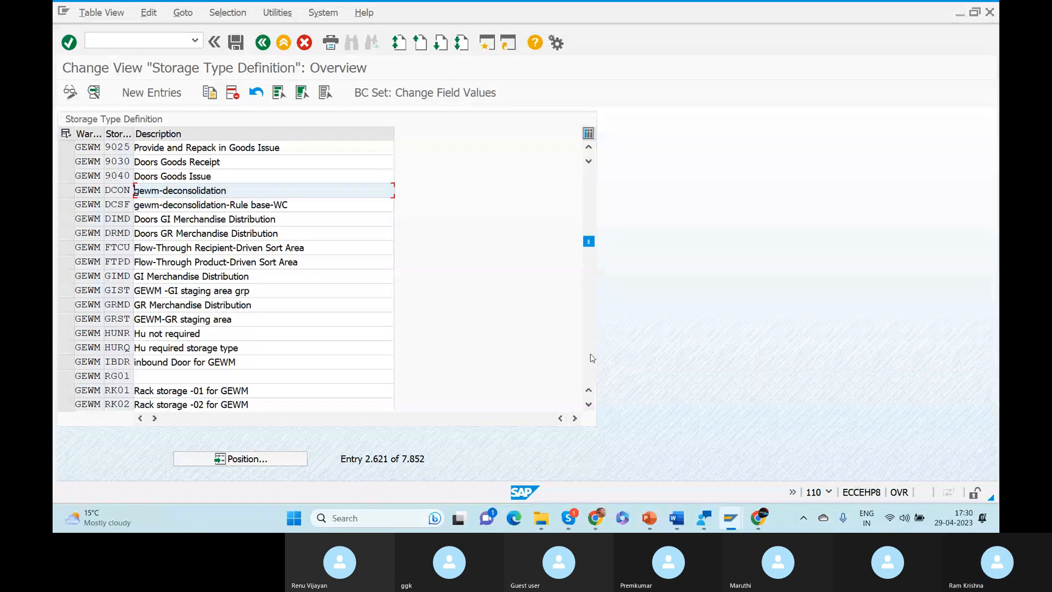
{"action": "left_click", "coordinate": [590, 353]}
{"action": "left_click", "coordinate": [590, 353]}
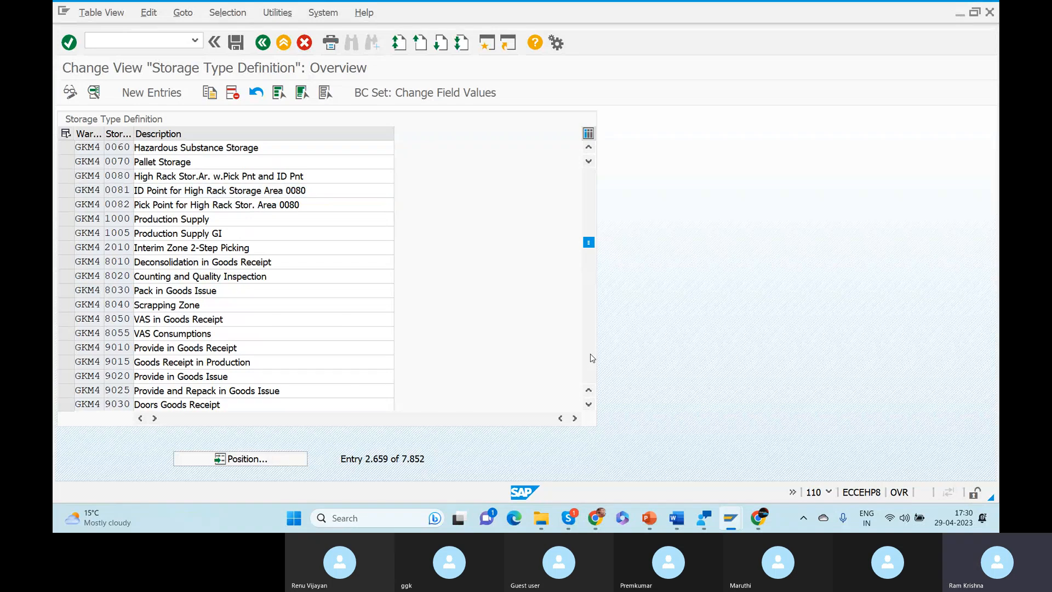
{"action": "left_click", "coordinate": [591, 353]}
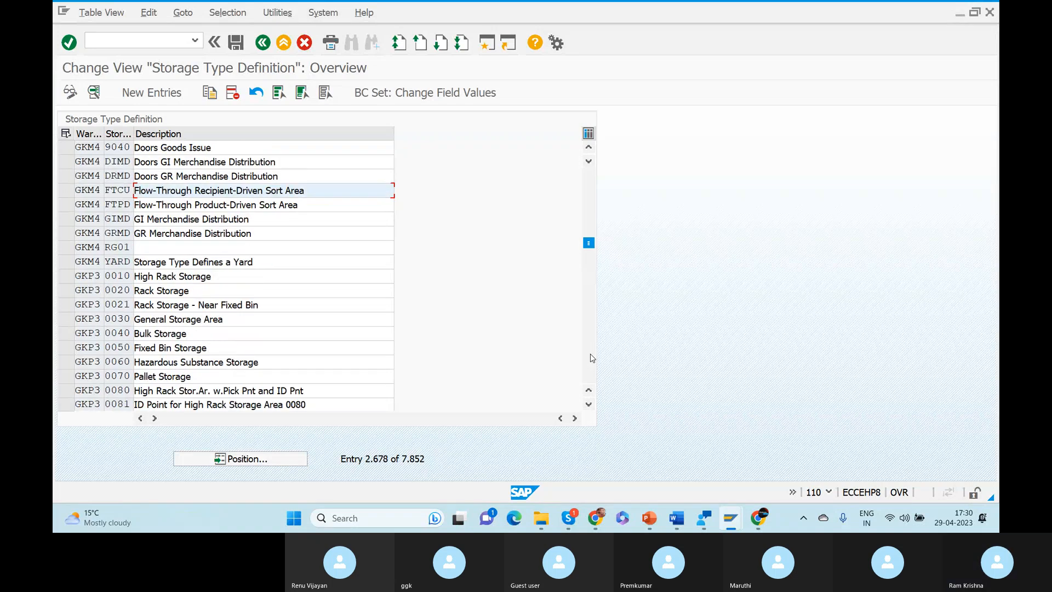
{"action": "left_click", "coordinate": [590, 354]}
{"action": "left_click", "coordinate": [591, 353]}
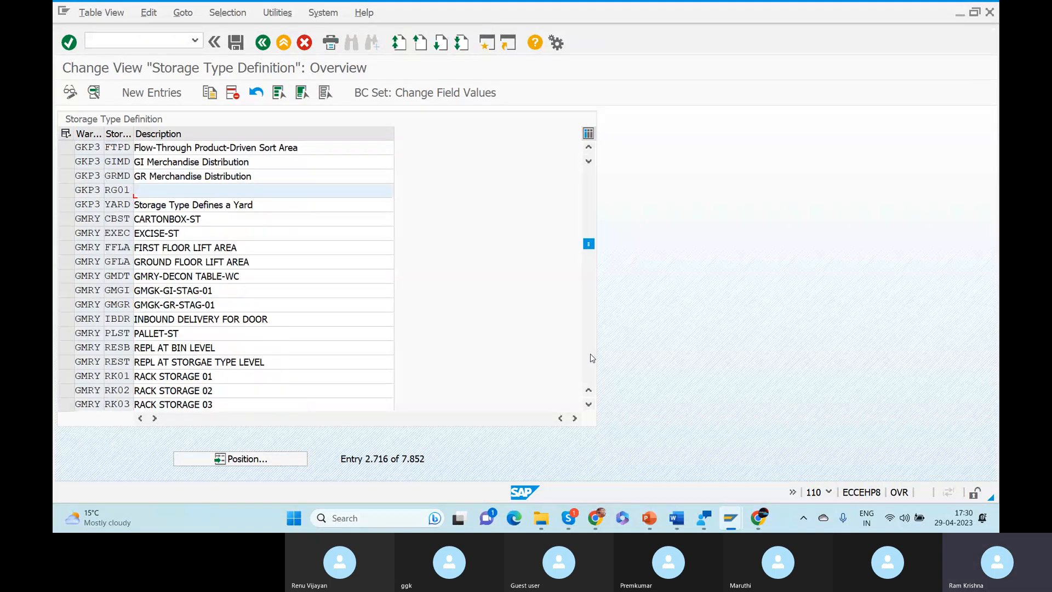
{"action": "left_click", "coordinate": [591, 354]}
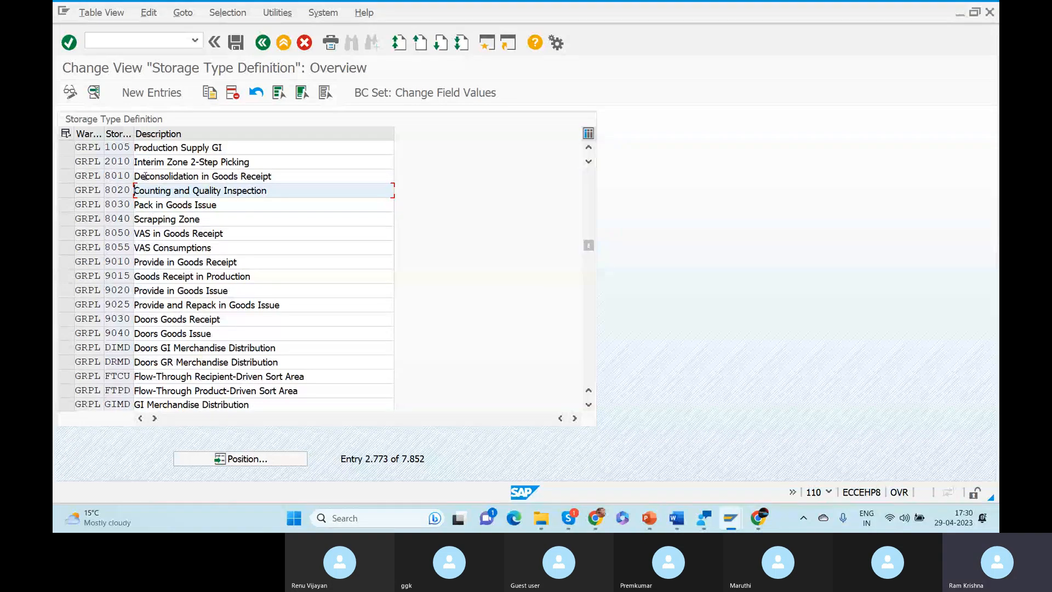
Copy the marked GERW storage type 0010 as PS01 with the description Production supply, cancel the copy of GRPL 1005 and save
{"action": "left_click", "coordinate": [66, 147]}
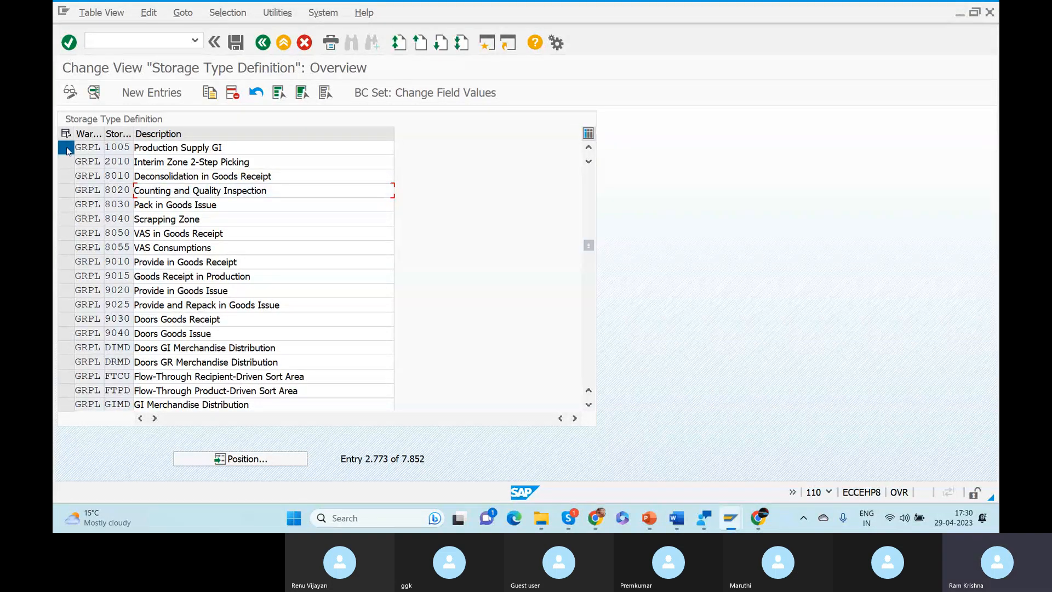
{"action": "left_click", "coordinate": [209, 94]}
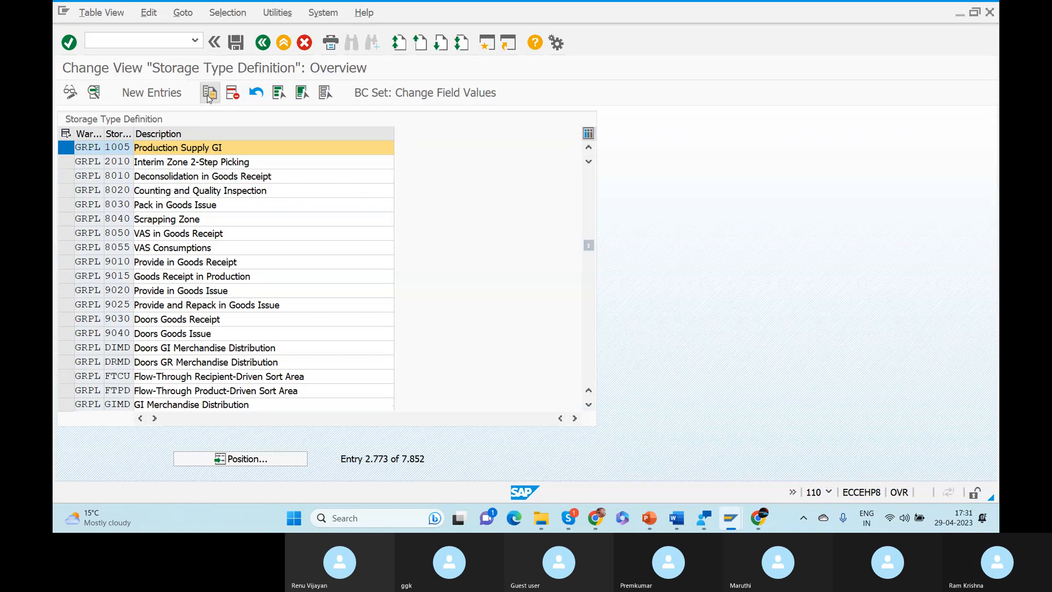
{"action": "left_click", "coordinate": [179, 135]}
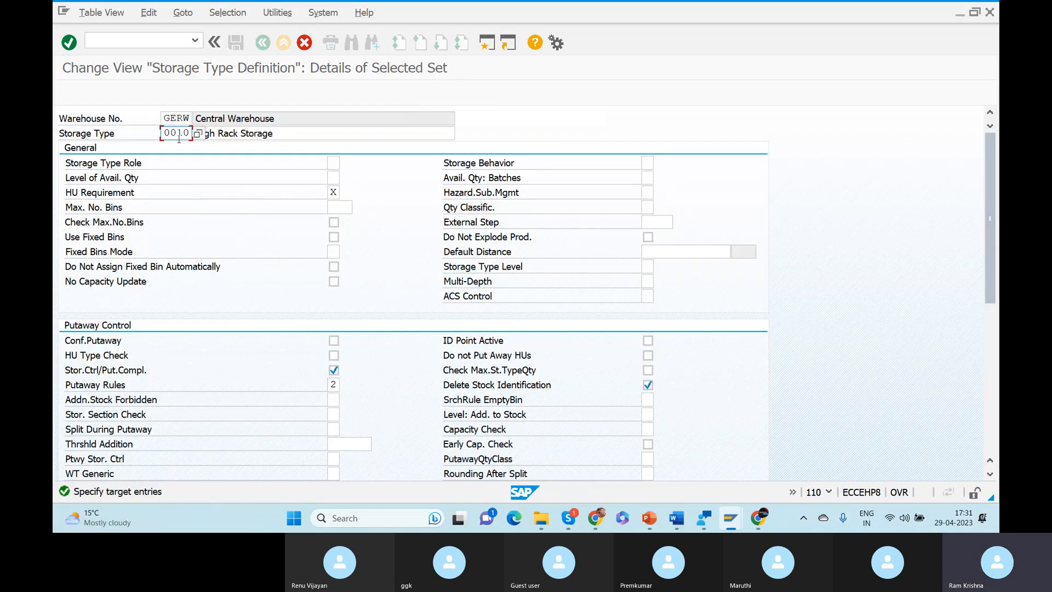
{"action": "double_click", "coordinate": [179, 136]}
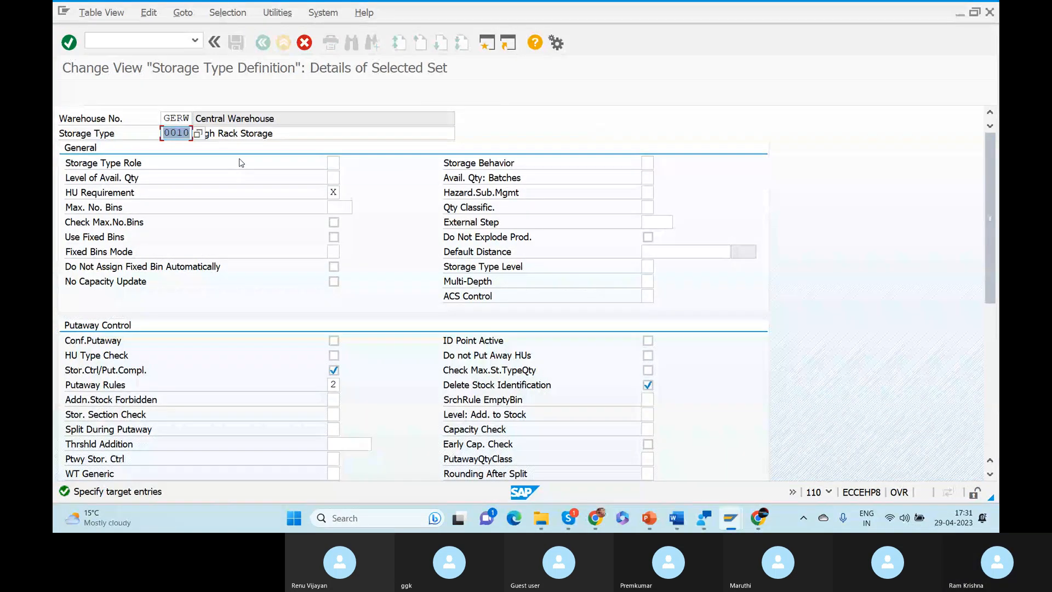
{"action": "type", "text": "PS01"}
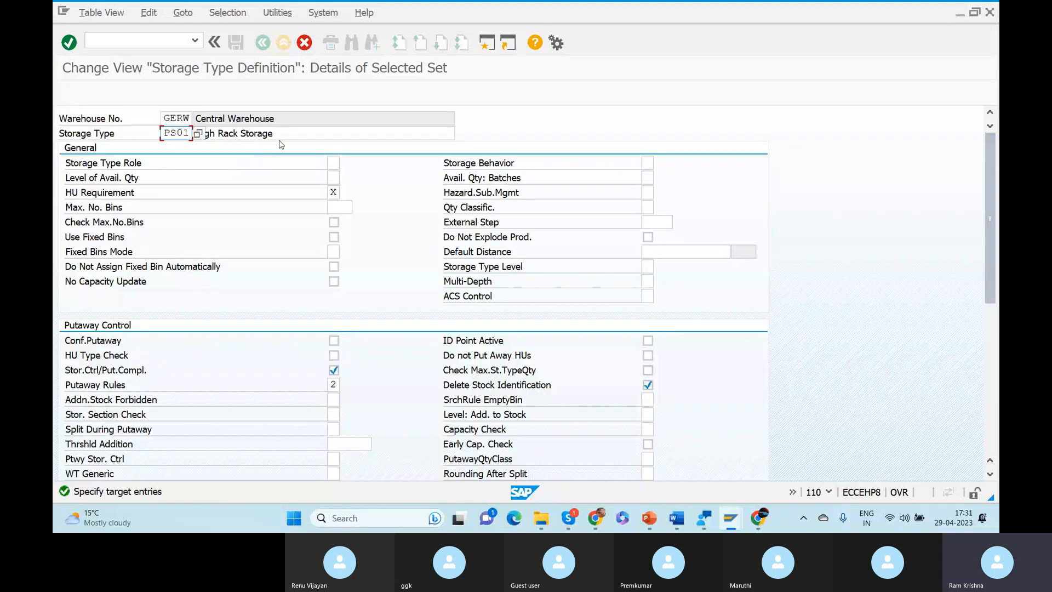
{"action": "key", "text": "Tab"}
{"action": "type", "text": "Production suppl"}
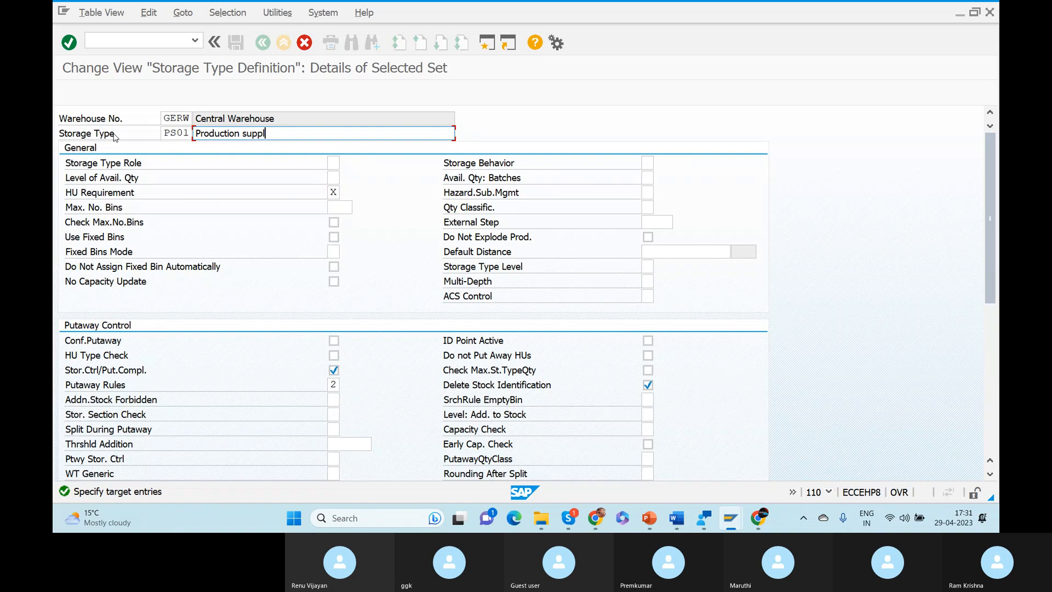
{"action": "key", "text": "Return"}
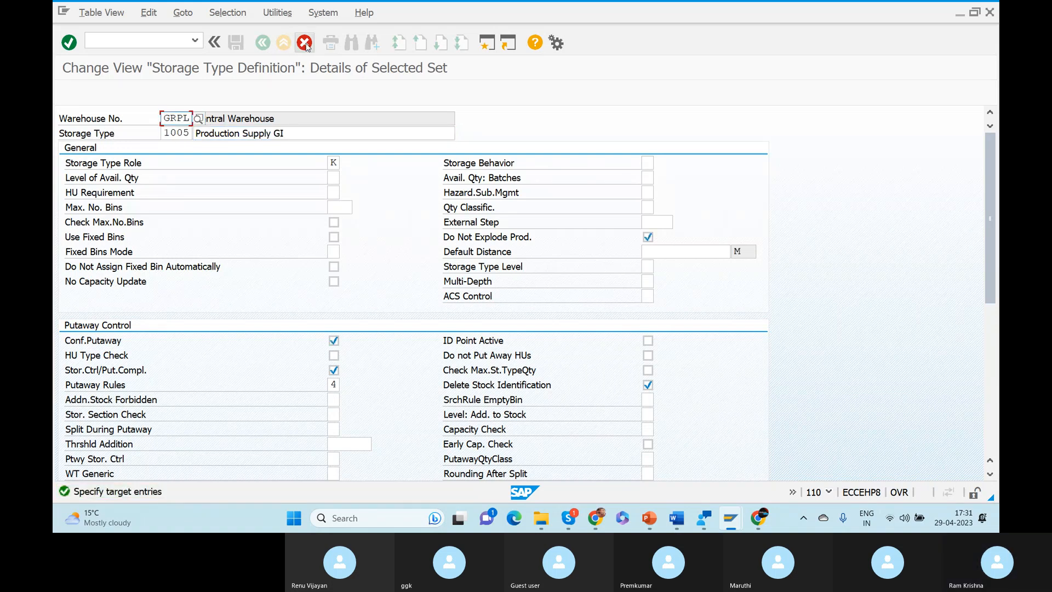
{"action": "left_click", "coordinate": [305, 43]}
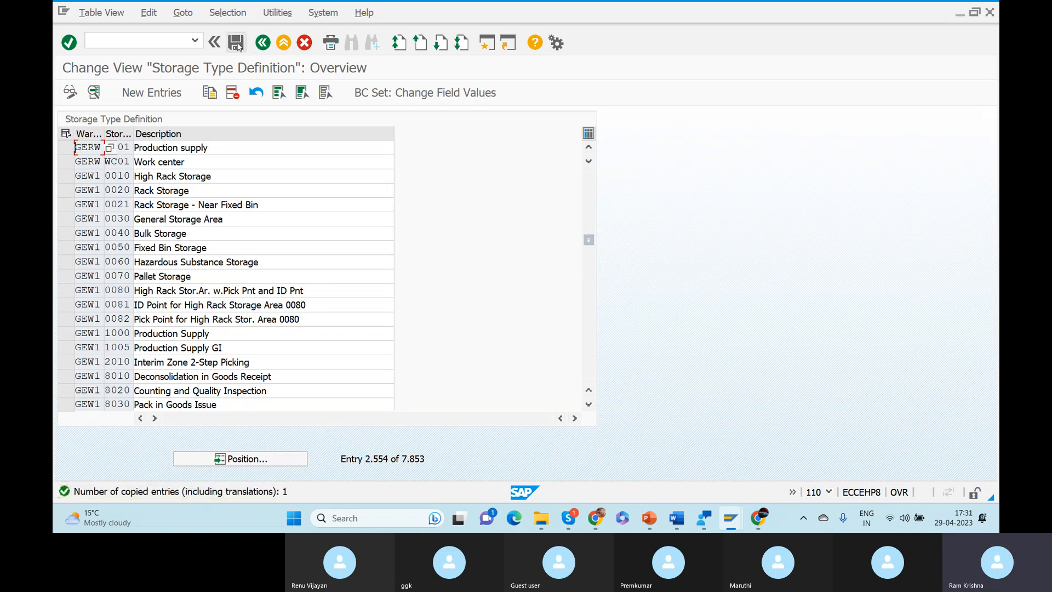
{"action": "left_click", "coordinate": [238, 46]}
Look through the complete list of storage types for warehouse GERW, marking its first and last entries, 0010 and WC01
{"action": "left_click", "coordinate": [589, 148]}
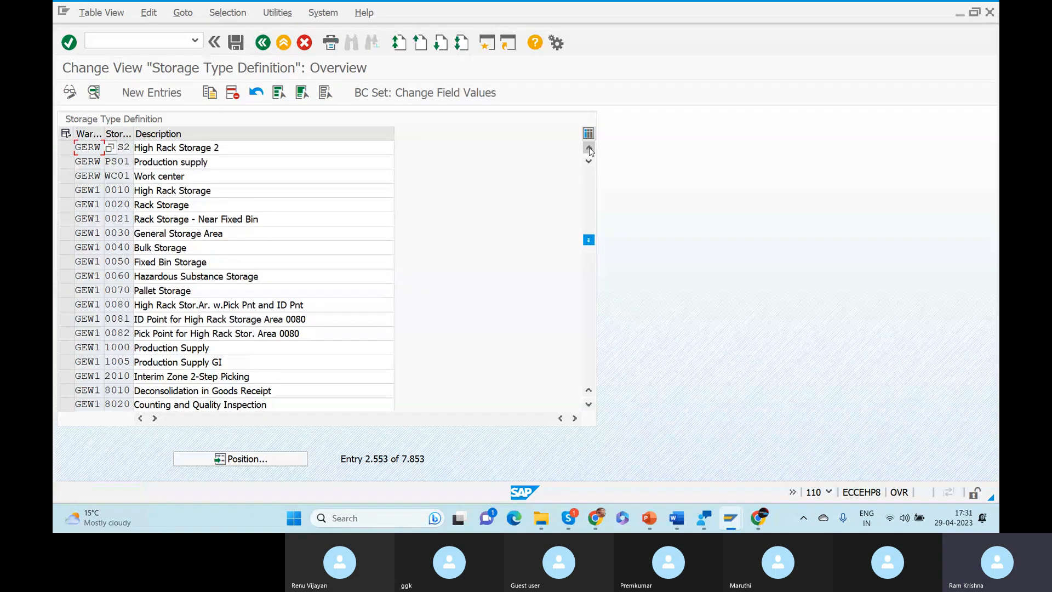
{"action": "left_click", "coordinate": [589, 148]}
{"action": "left_click", "coordinate": [590, 148]}
{"action": "left_click", "coordinate": [590, 148]}
{"action": "left_click", "coordinate": [589, 148]}
{"action": "left_click", "coordinate": [589, 148]}
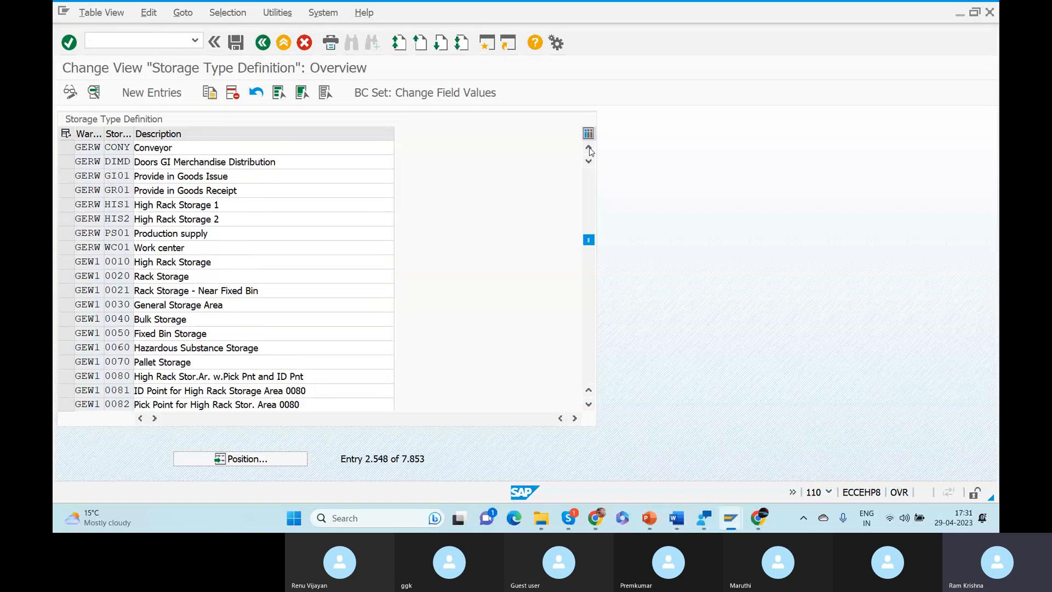
{"action": "left_click", "coordinate": [589, 148]}
{"action": "left_click", "coordinate": [589, 148]}
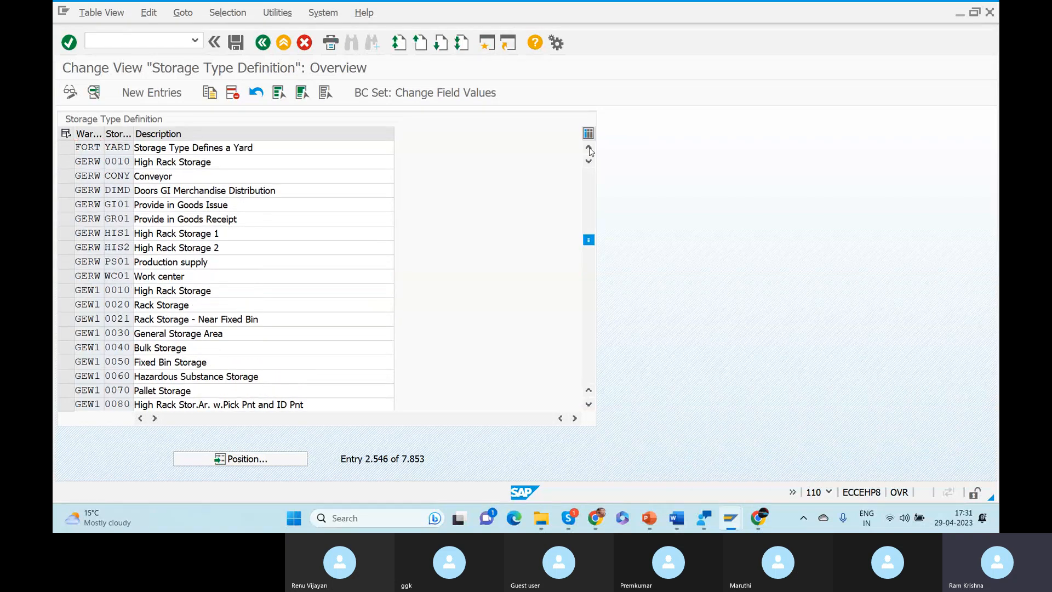
{"action": "left_click", "coordinate": [589, 148]}
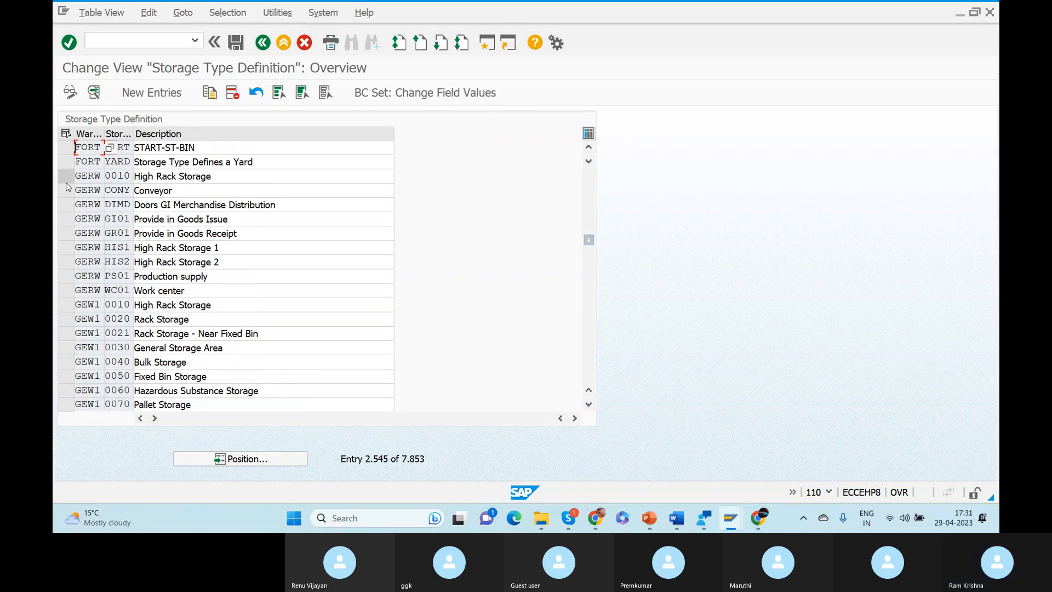
{"action": "left_click", "coordinate": [65, 176]}
{"action": "left_click", "coordinate": [66, 293], "text": "shift"}
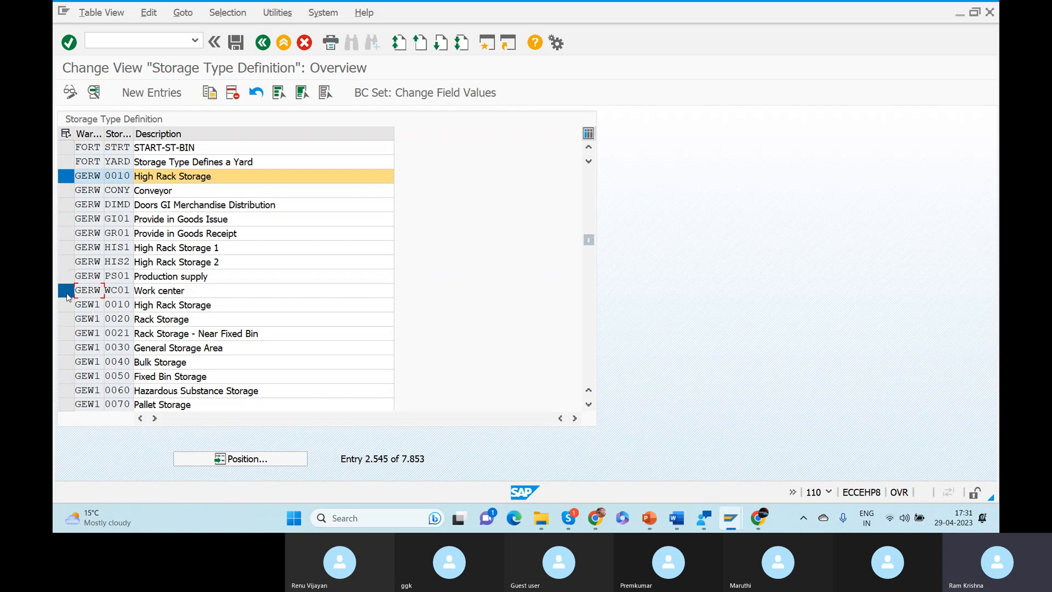
Compare the GERW storage types with the PowerPoint layout slide, highlighting Provide in Goods Issue, Work center and Conveyor in the SAP list
{"action": "key", "text": "alt+Tab"}
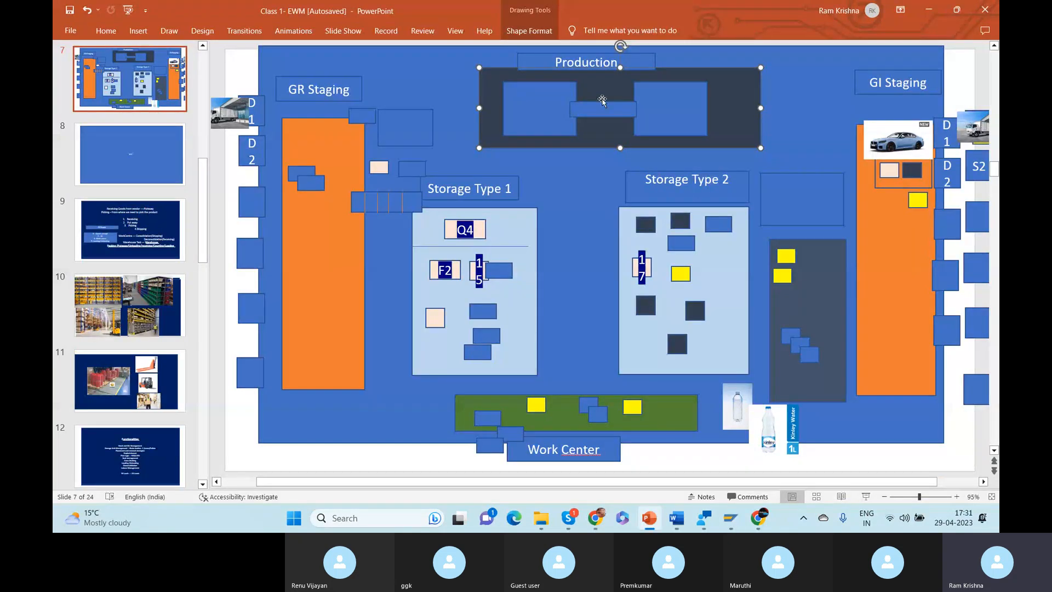
{"action": "key", "text": "alt+Tab"}
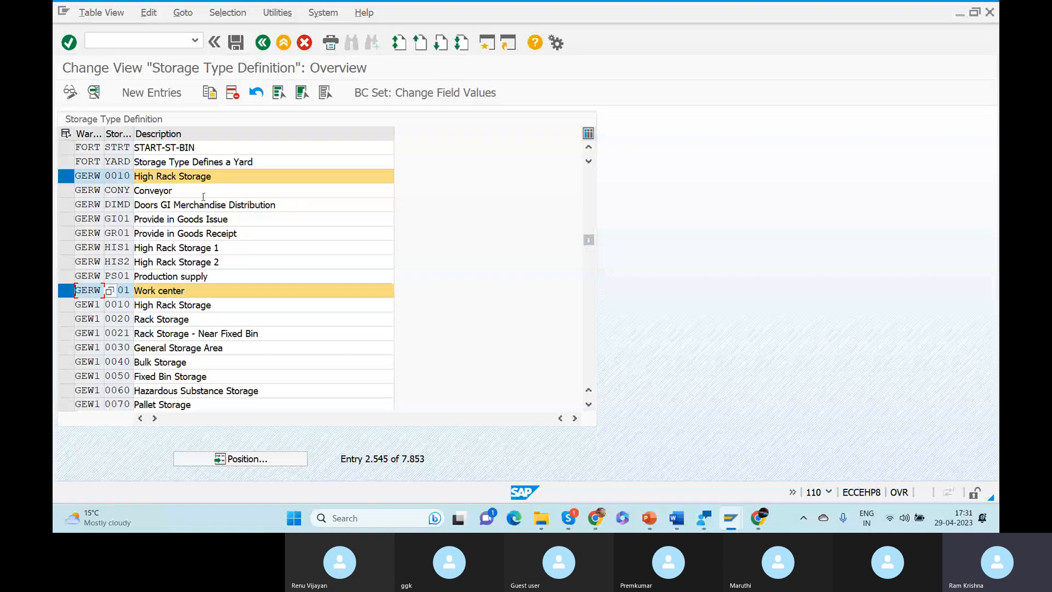
{"action": "left_click_drag", "start_coordinate": [237, 218], "coordinate": [95, 220]}
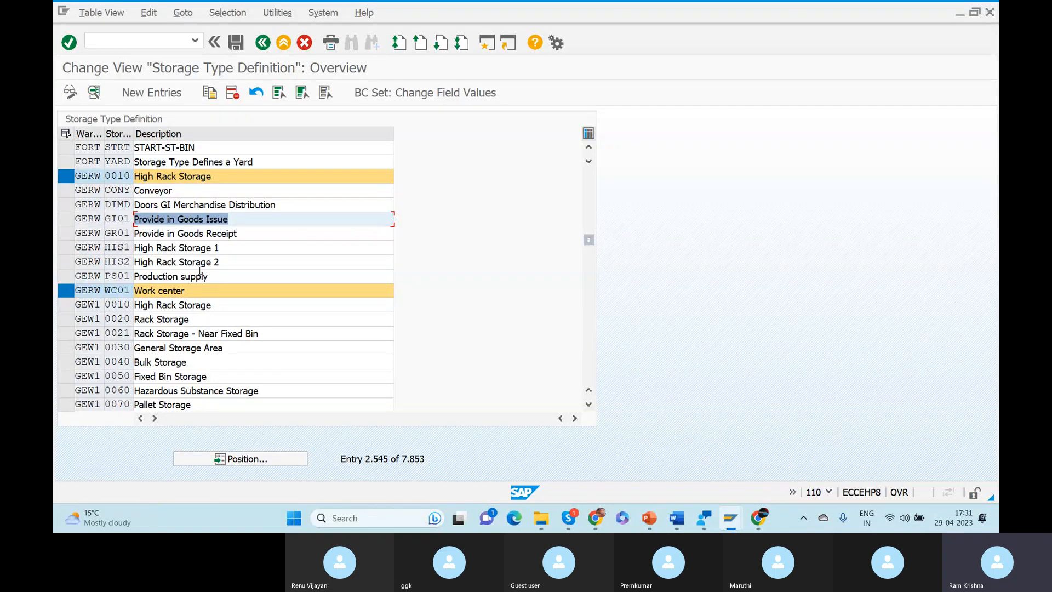
{"action": "left_click_drag", "start_coordinate": [185, 290], "coordinate": [134, 291]}
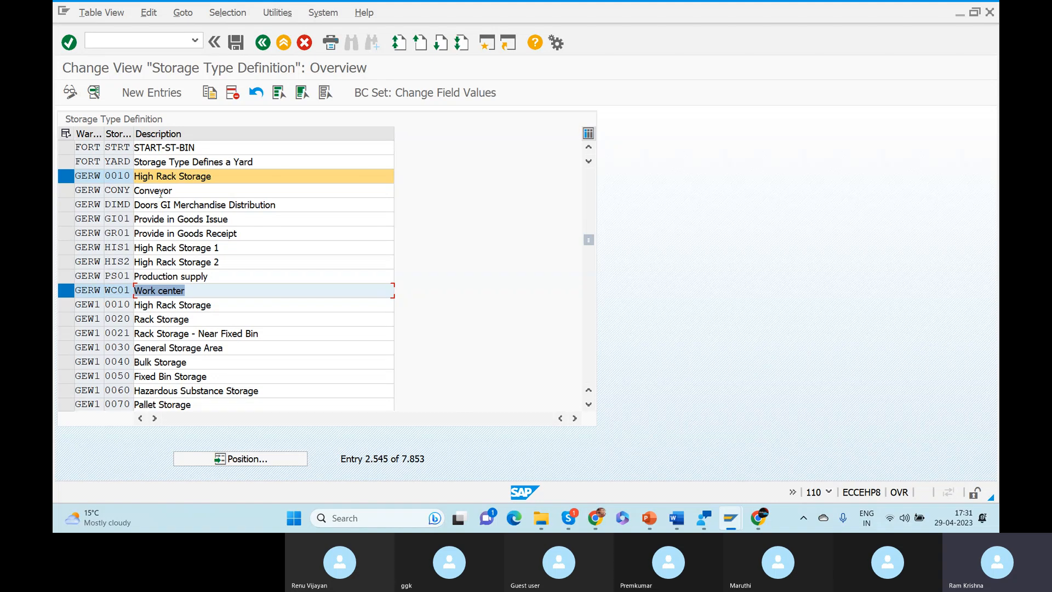
{"action": "left_click_drag", "start_coordinate": [181, 190], "coordinate": [85, 189]}
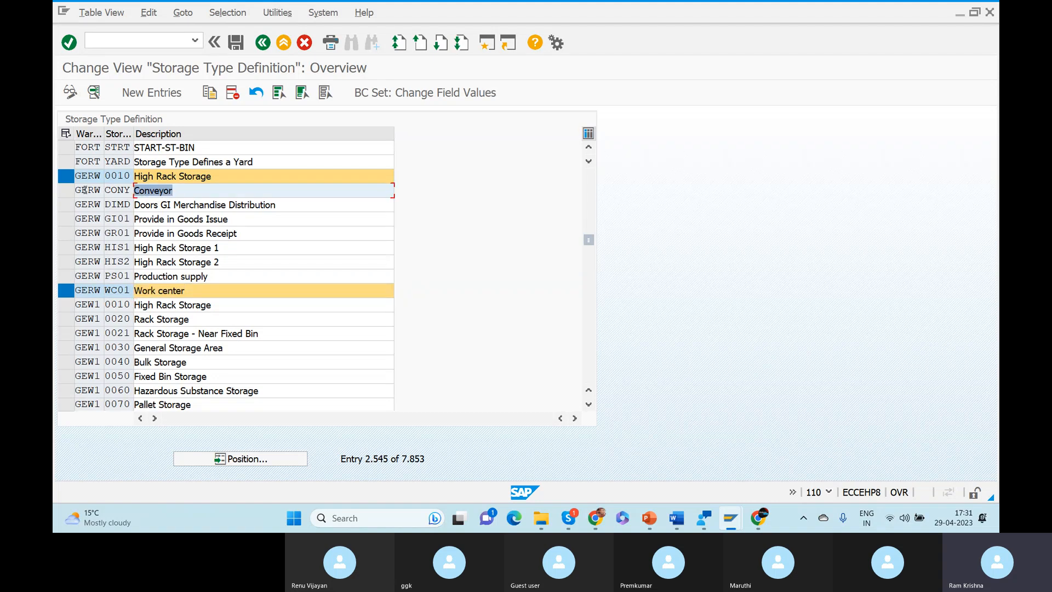
Switch to PowerPoint and examine the Production, Storage Type 1 and Work Center areas on the warehouse layout slide
{"action": "key", "text": "alt+Tab"}
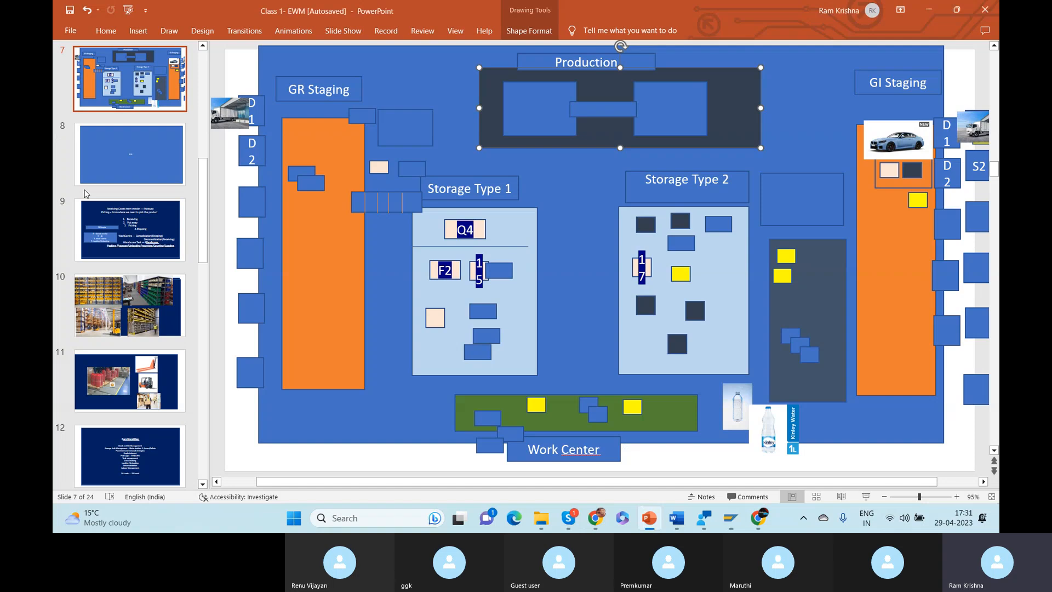
{"action": "left_click", "coordinate": [379, 355]}
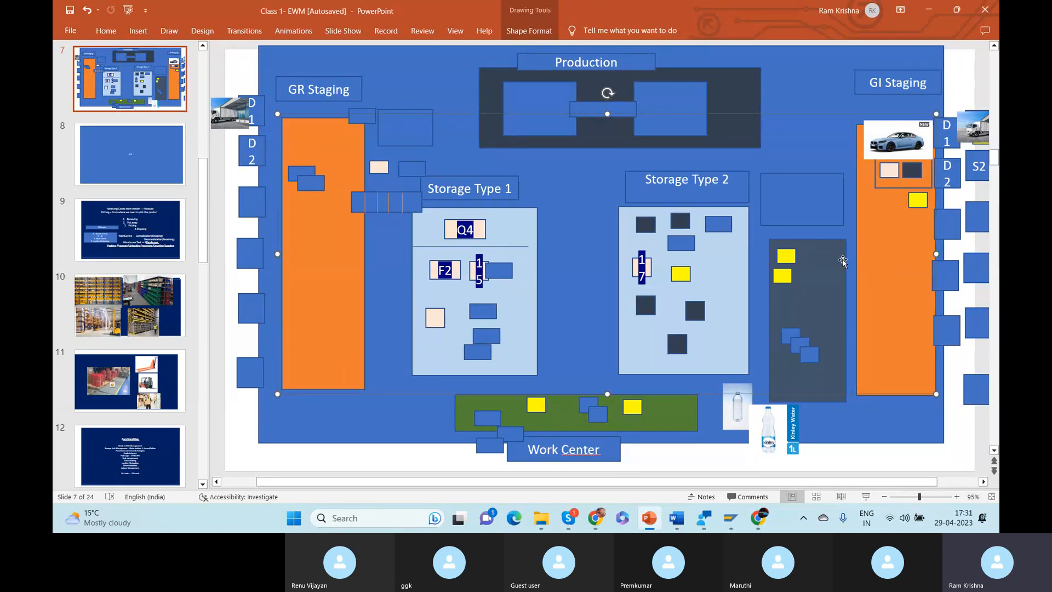
{"action": "left_click", "coordinate": [737, 94]}
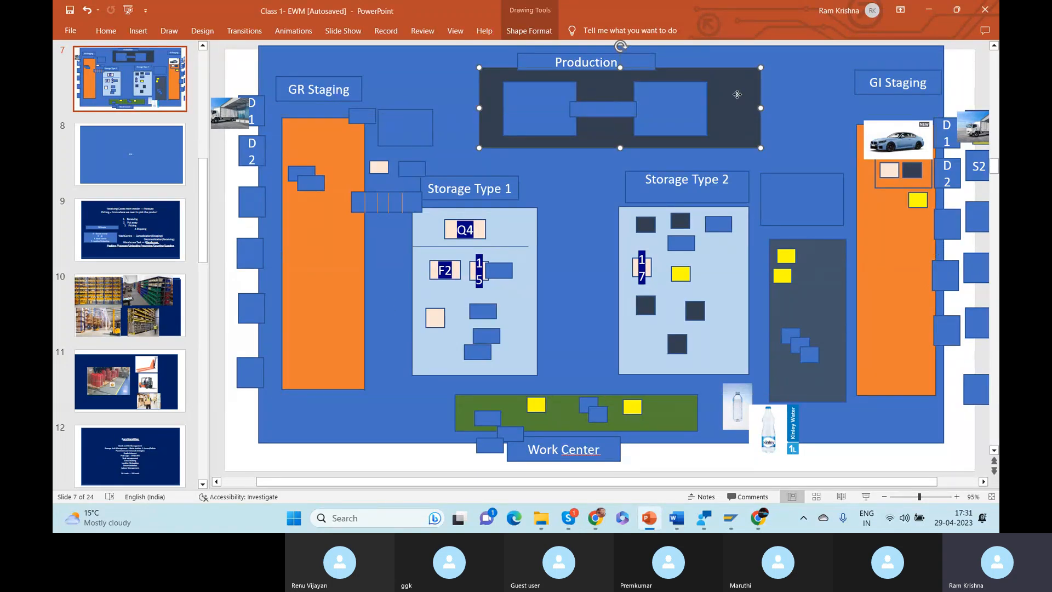
{"action": "left_click", "coordinate": [527, 317]}
{"action": "left_click", "coordinate": [577, 428]}
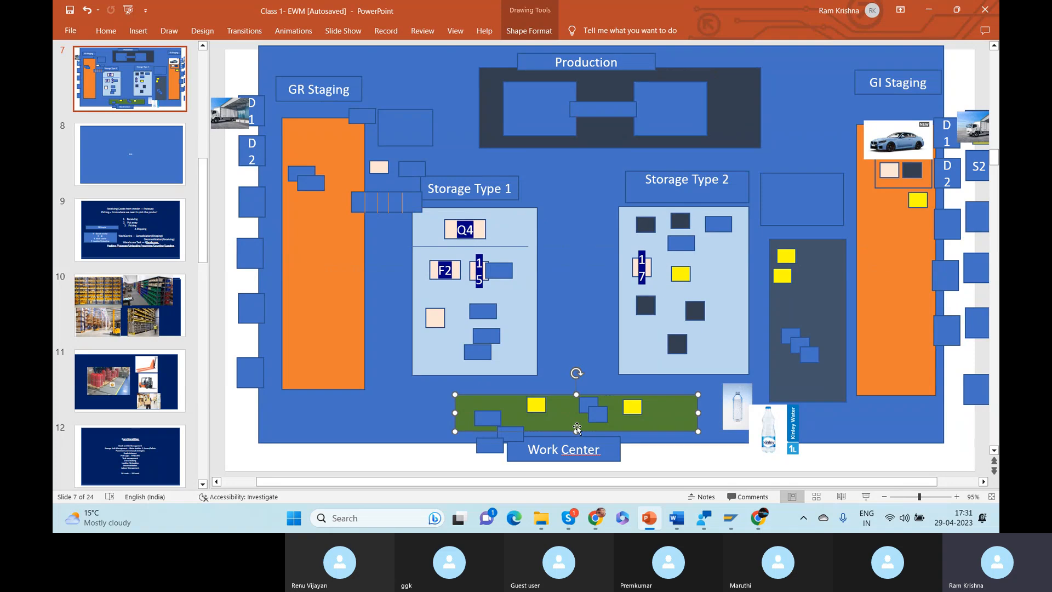